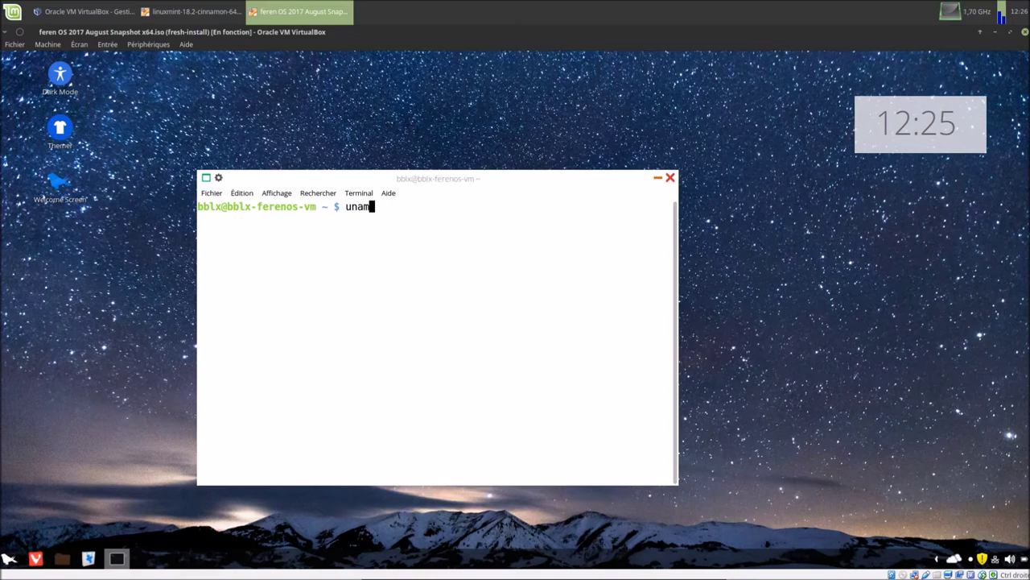
Run uname -a in the feren OS terminal and compare the kernel details with those in the Linux Mint virtual machine
text(a)
key(Return)
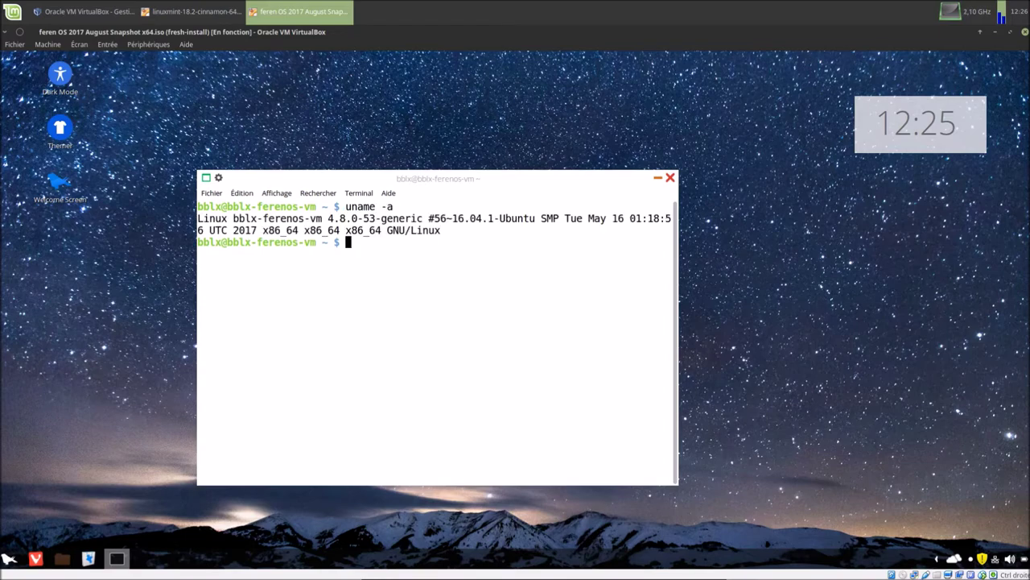
click(191, 12)
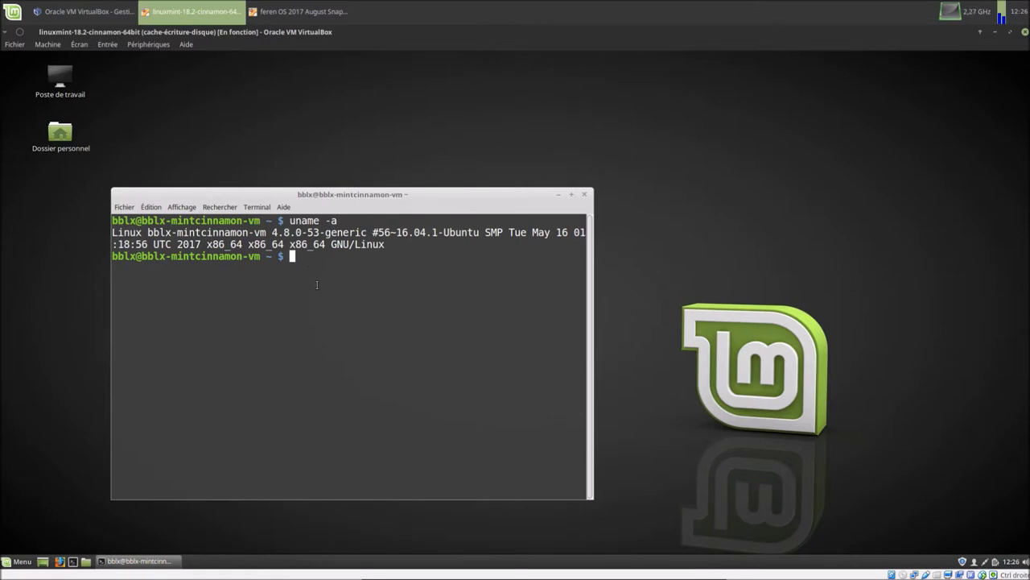
Install htop in the Linux Mint terminal with sudo apt install htop, entering the sudo password
text(sudo apt install htop)
key(Return)
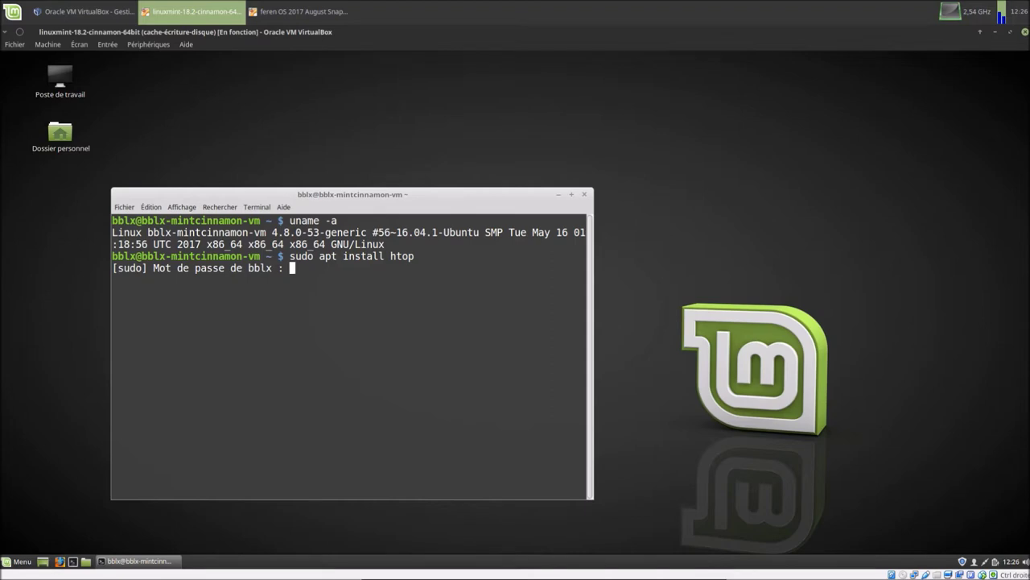
key(Return)
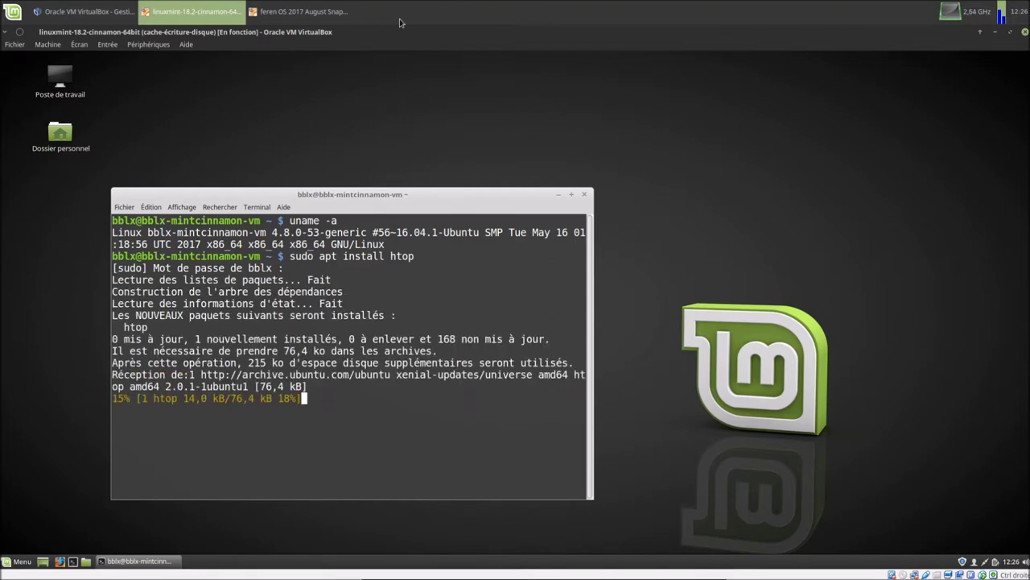
Switch to the feren OS virtual machine and install htop with sudo apt install htop, entering the sudo password
click(300, 11)
text(sudo apt install htop)
key(Return)
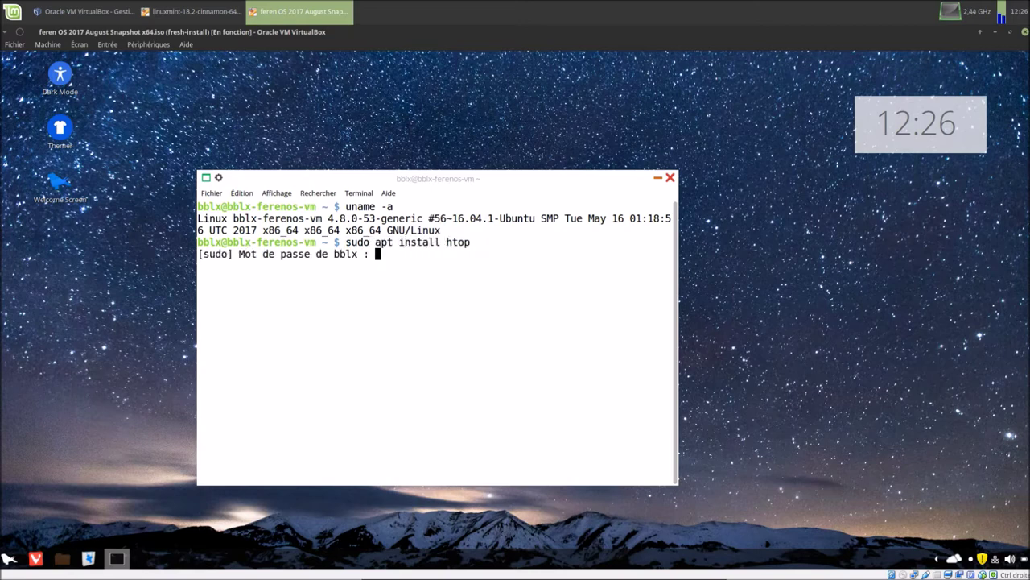
key(Return)
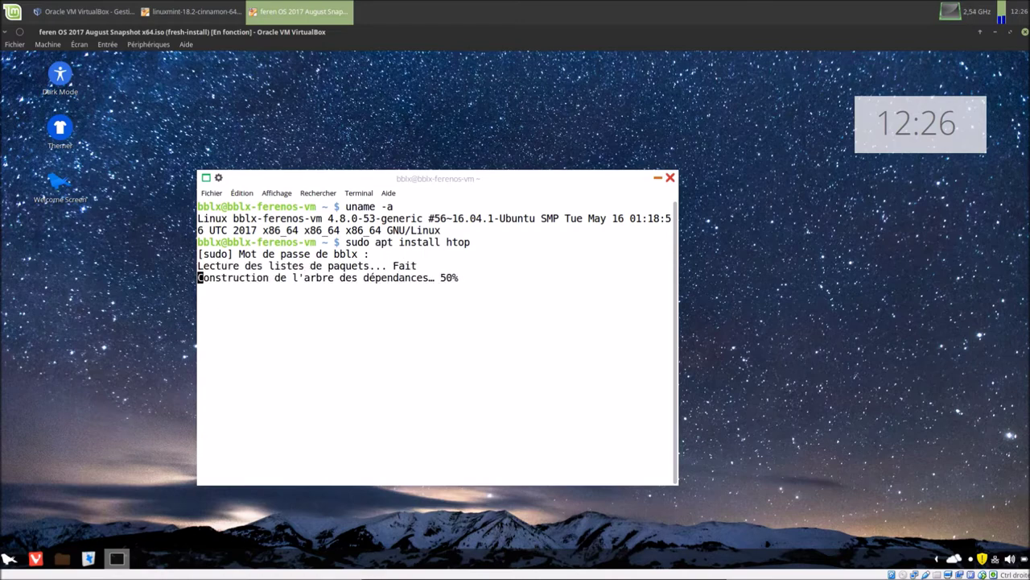
Run htop in the Linux Mint virtual machine's terminal and enlarge the terminal text to examine resource usage
click(193, 11)
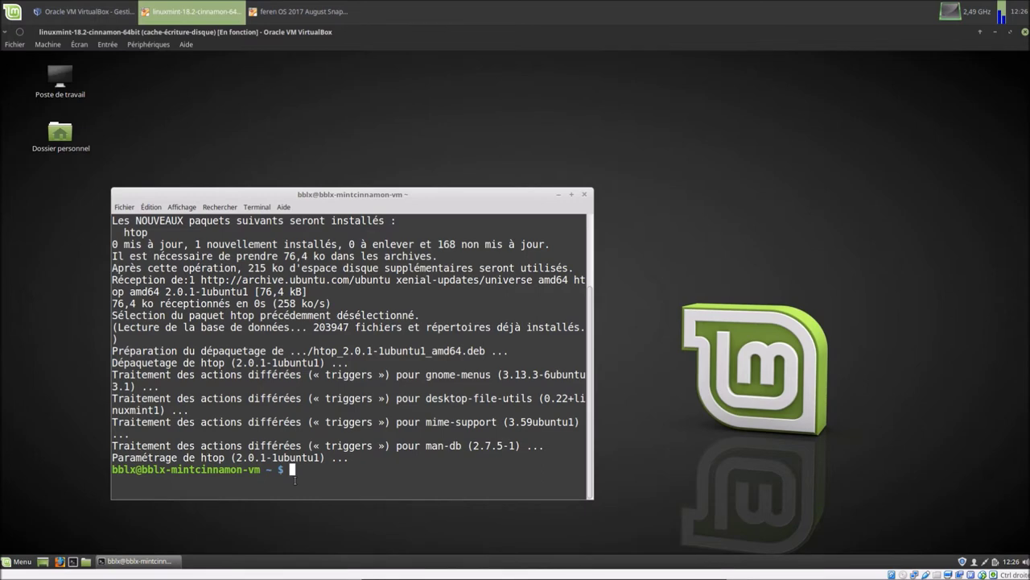
text(htop)
key(Return)
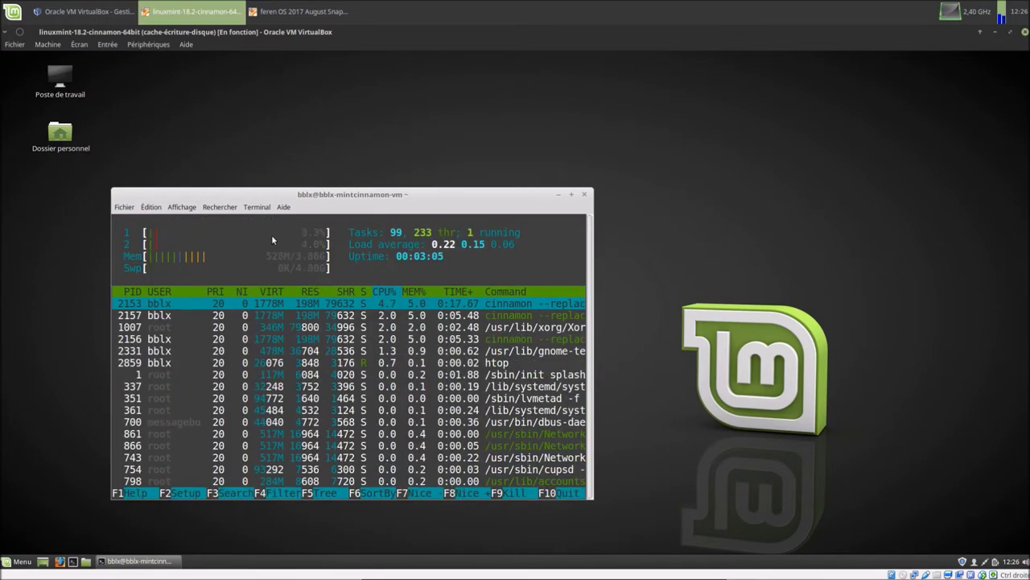
click(193, 210)
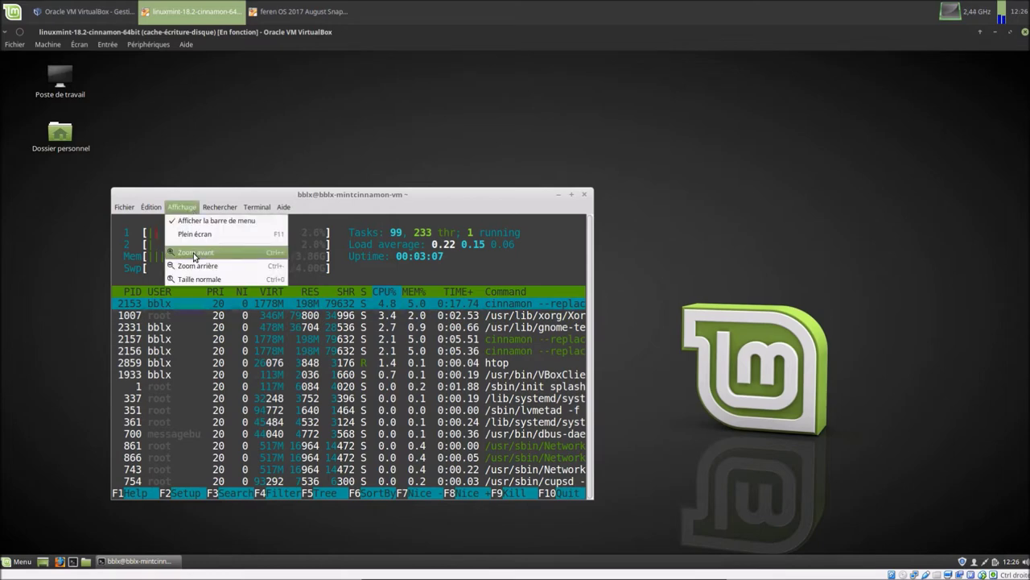
click(196, 256)
drag(266, 194, 271, 140)
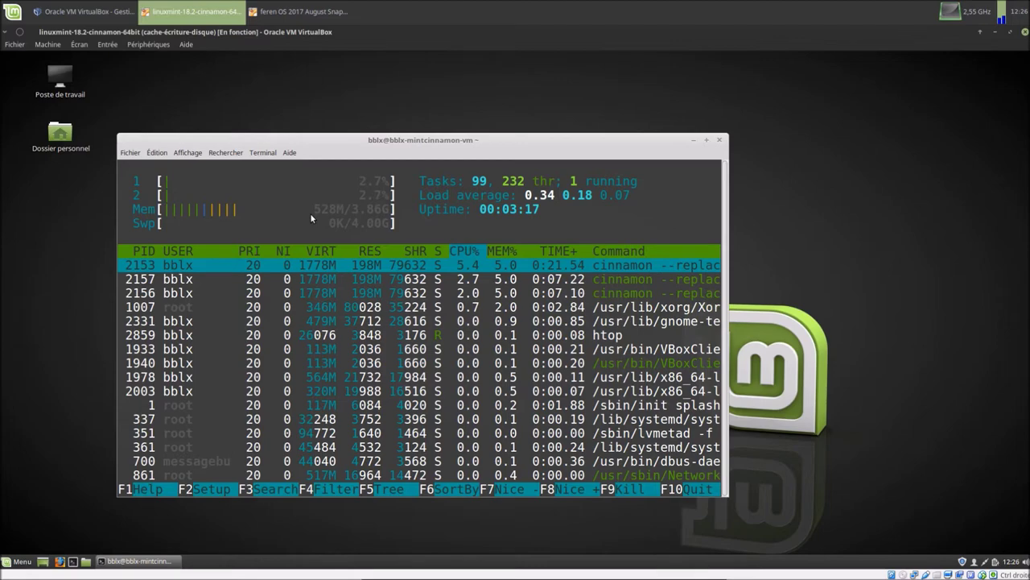
Run htop in the feren OS virtual machine's terminal to examine its memory and processor usage
click(289, 12)
text(htop)
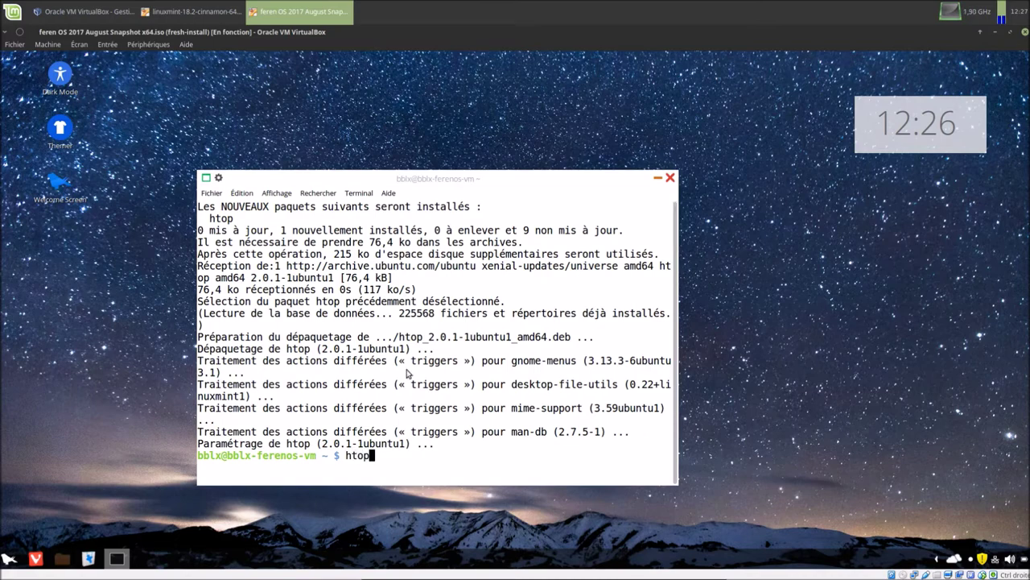
key(Return)
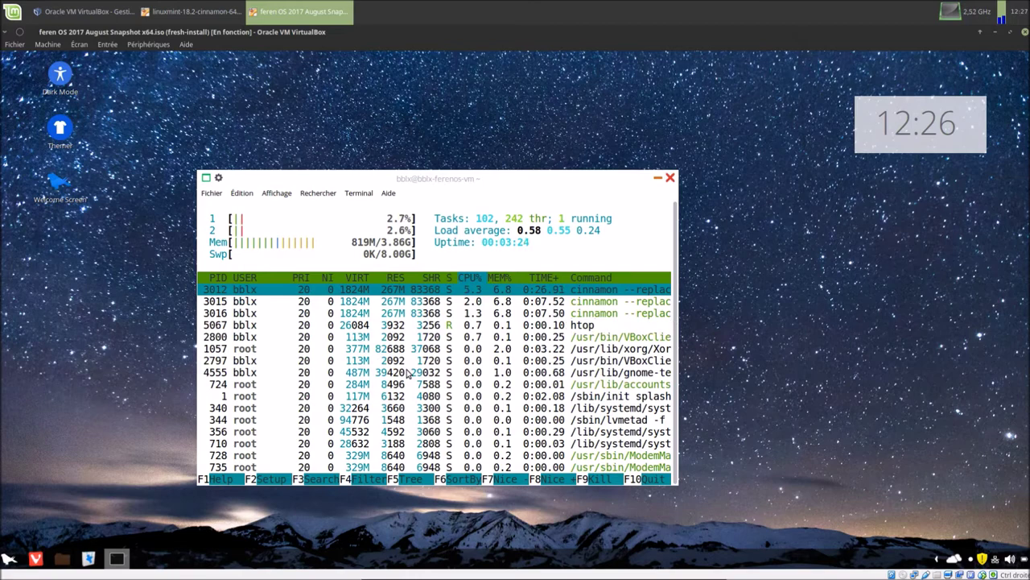
Close the terminals running htop in both the feren OS and Linux Mint virtual machines
click(669, 178)
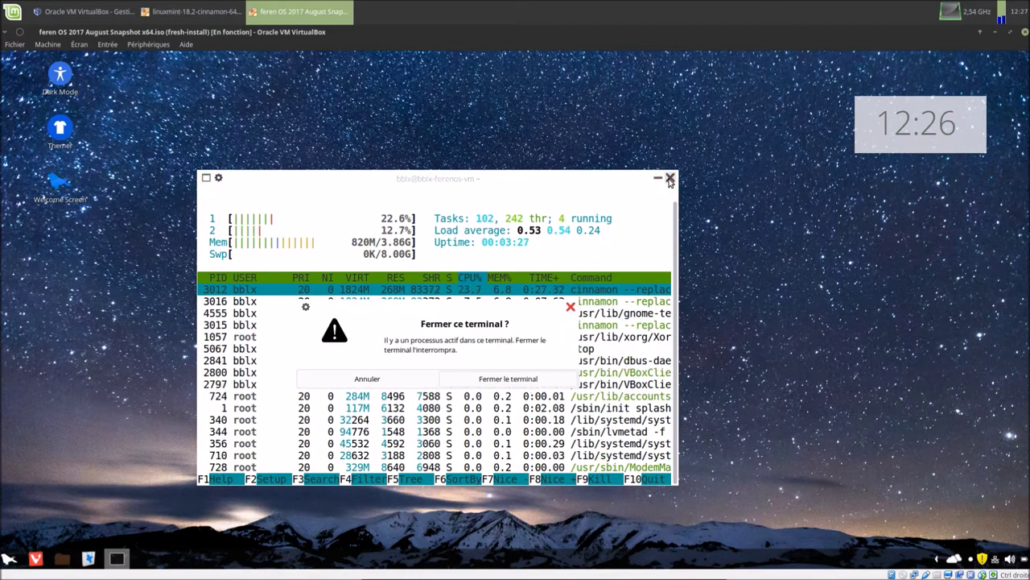
click(494, 382)
click(193, 12)
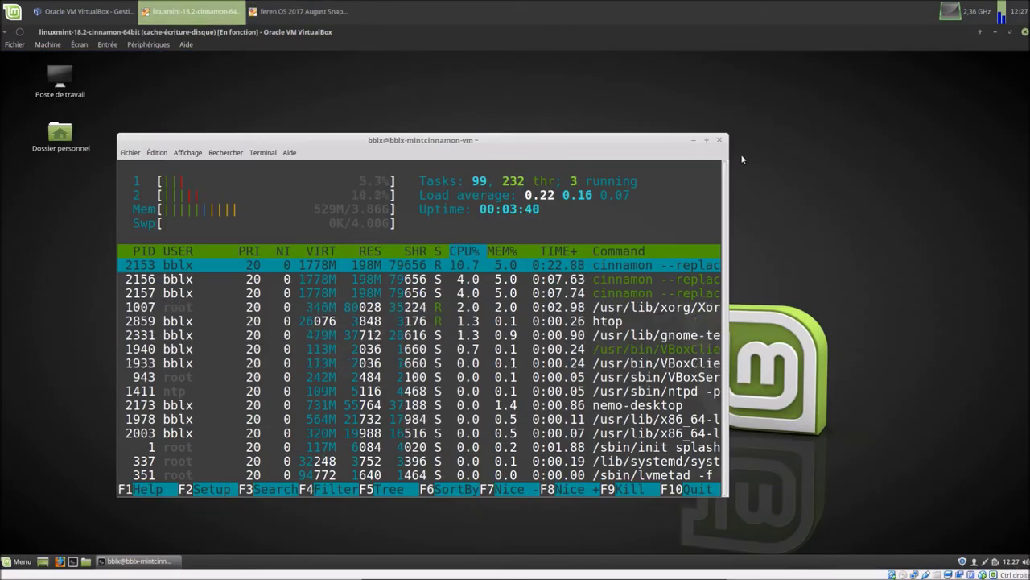
click(719, 139)
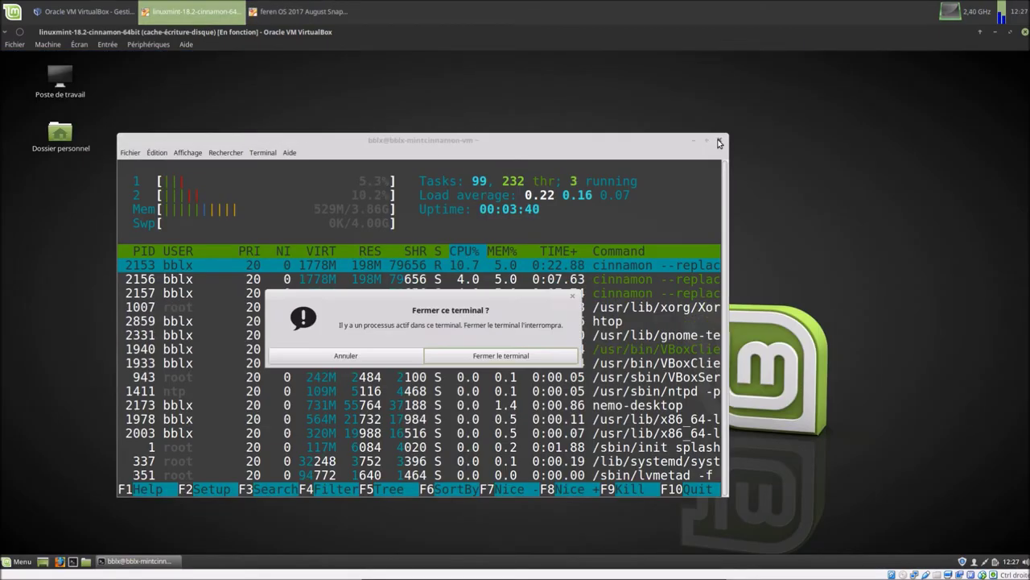
click(520, 356)
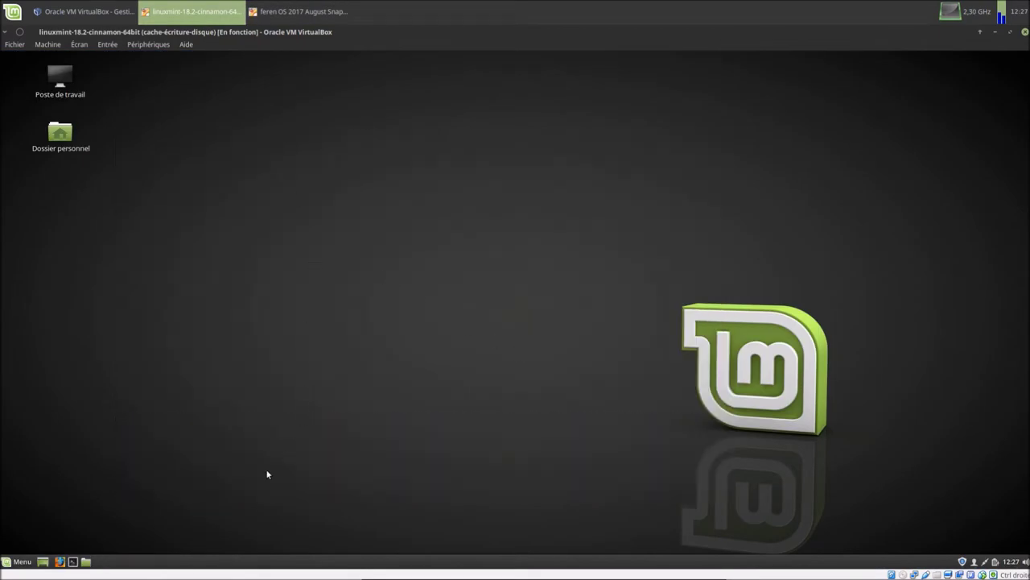
Open the application menus of Linux Mint and feren OS and compare their Bureautique categories
click(19, 562)
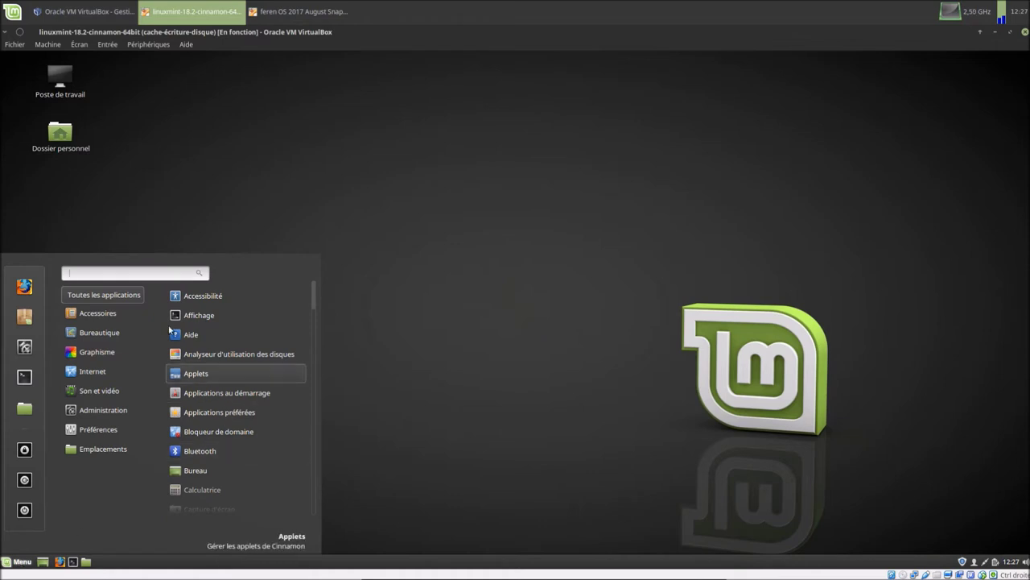
mouse_move(102, 320)
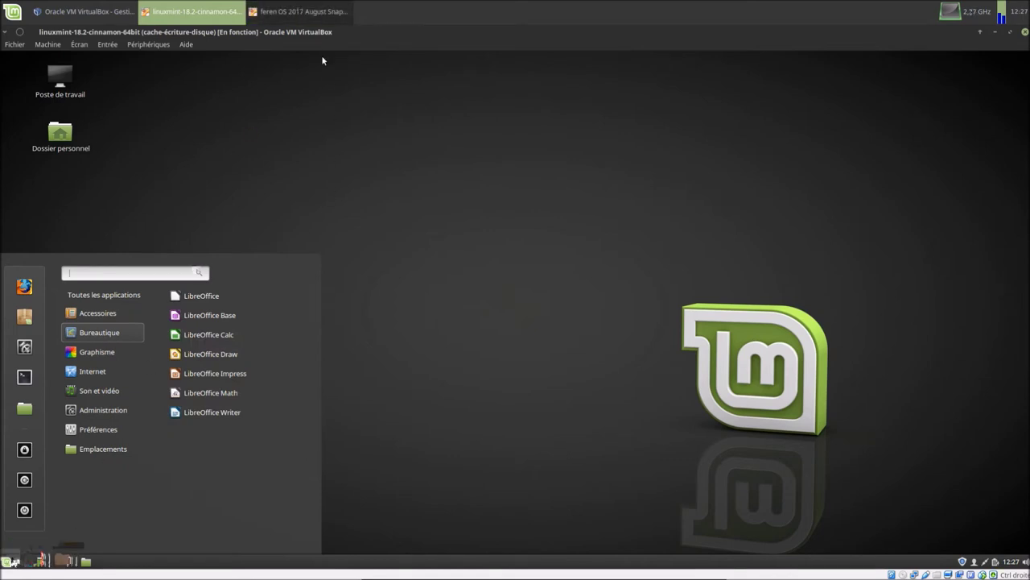
click(45, 560)
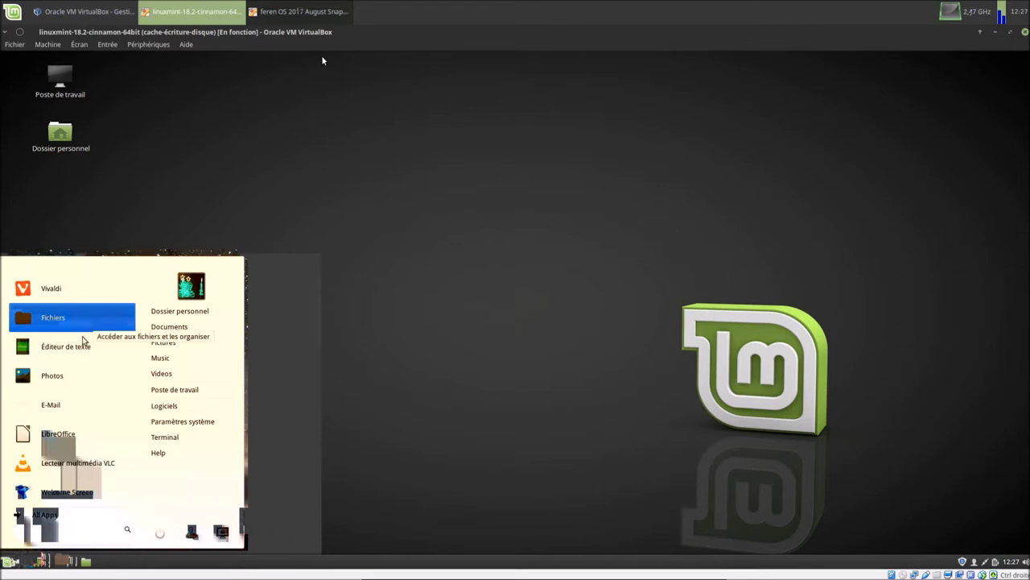
click(72, 517)
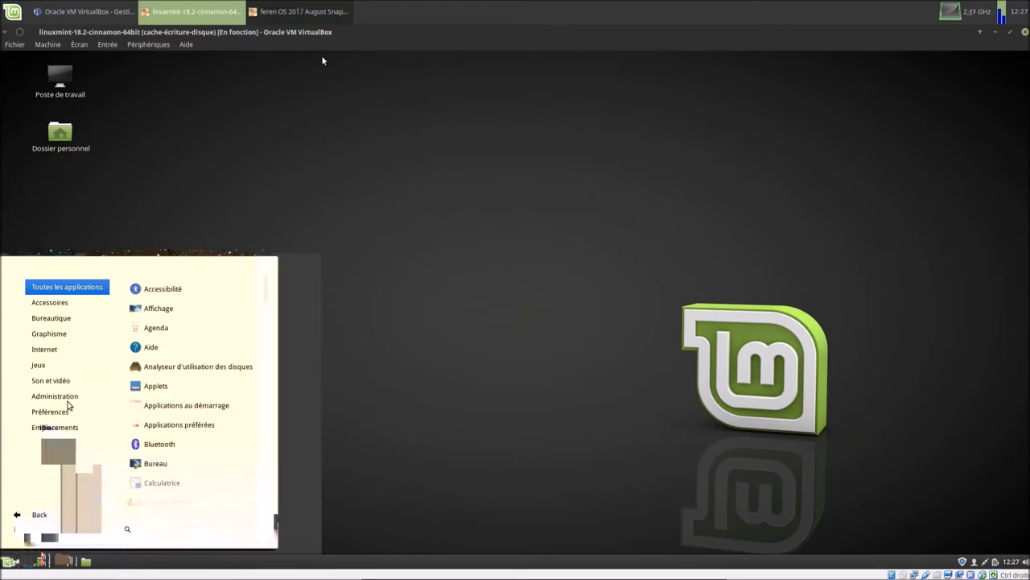
mouse_move(70, 322)
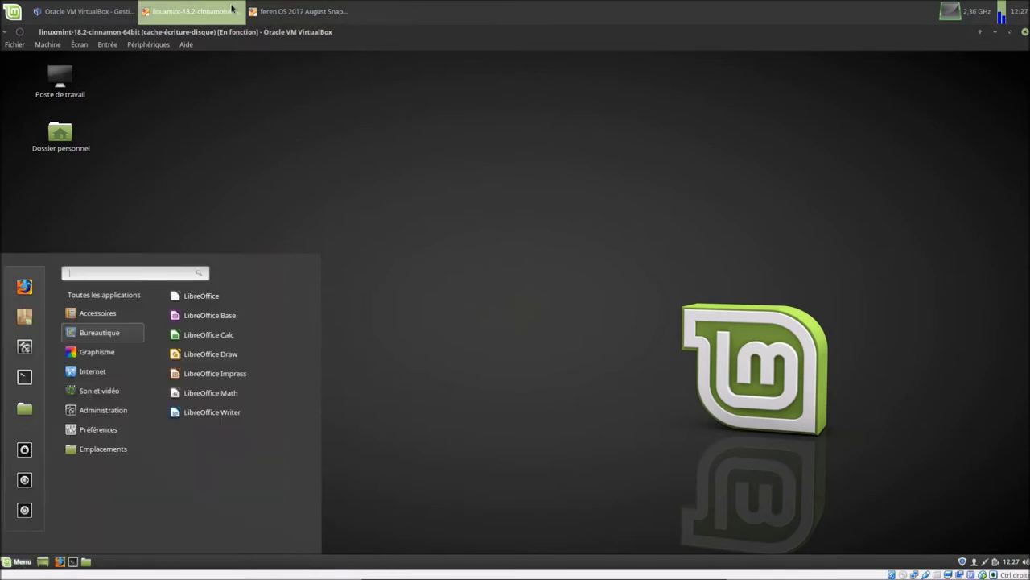
Compare the Graphisme, Internet and Son et vidéo applications in the two systems' menus, and check feren OS's Jeux category
mouse_move(101, 357)
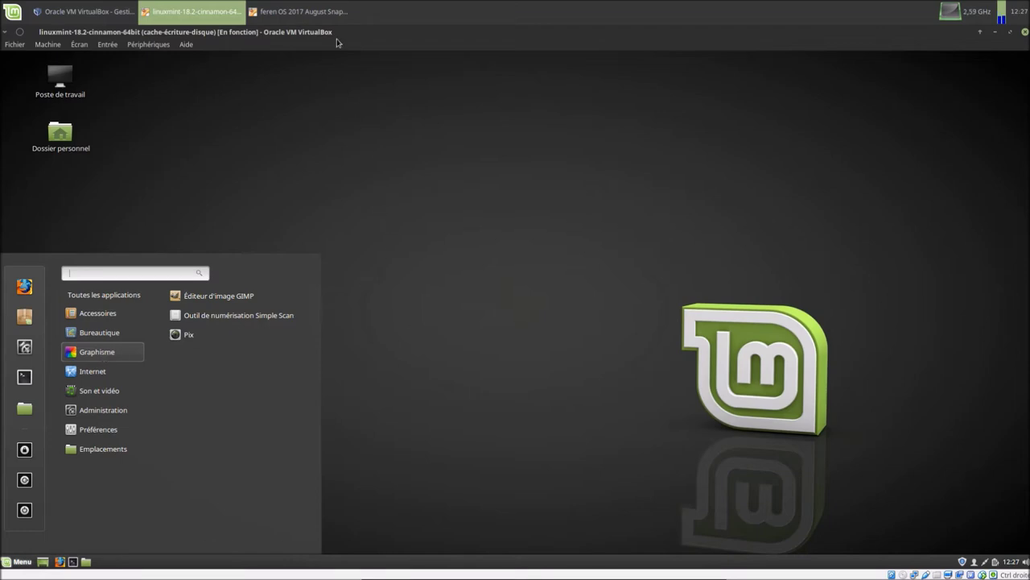
click(301, 11)
mouse_move(54, 340)
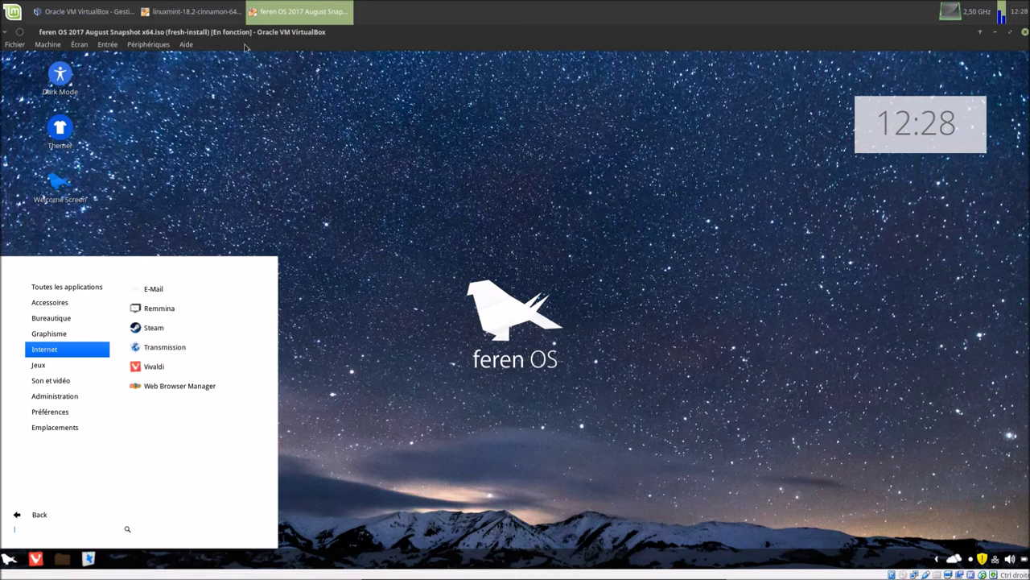
click(212, 11)
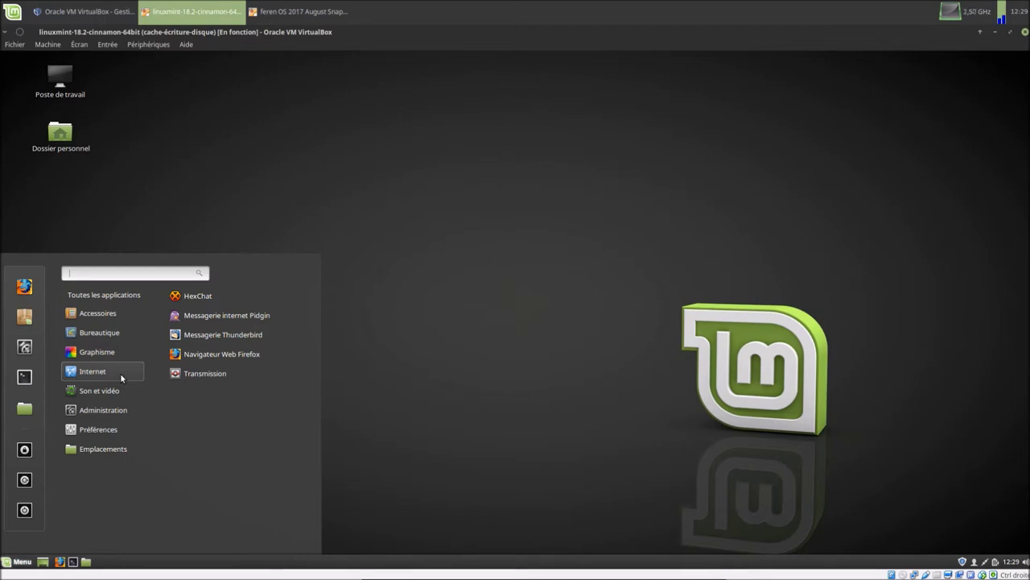
click(256, 15)
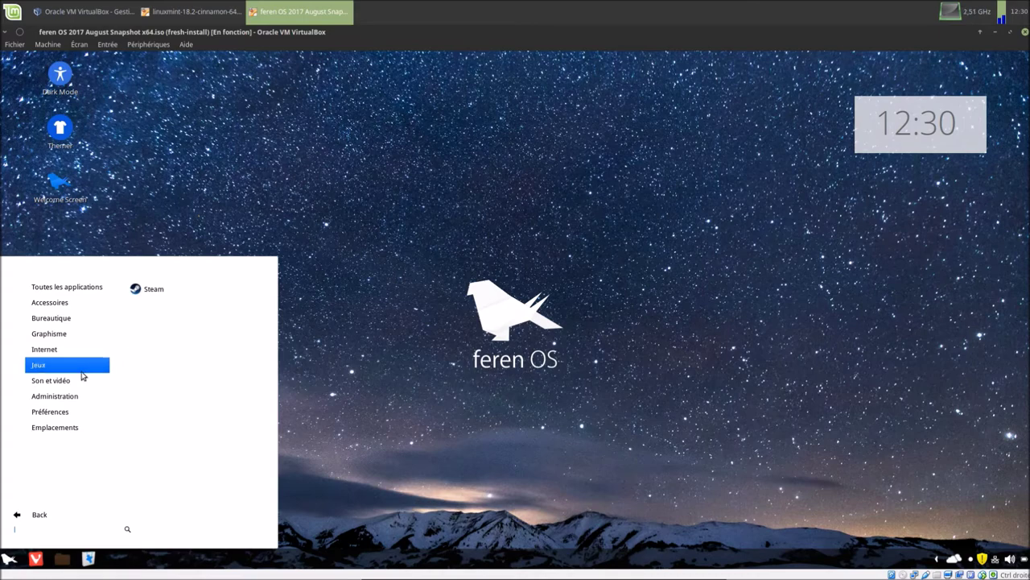
mouse_move(81, 379)
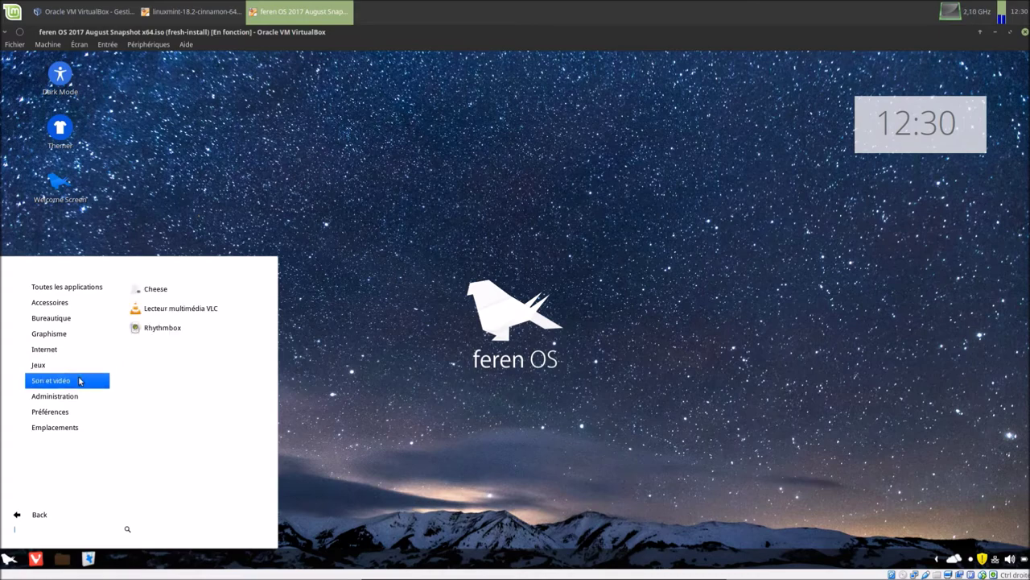
click(221, 14)
mouse_move(88, 399)
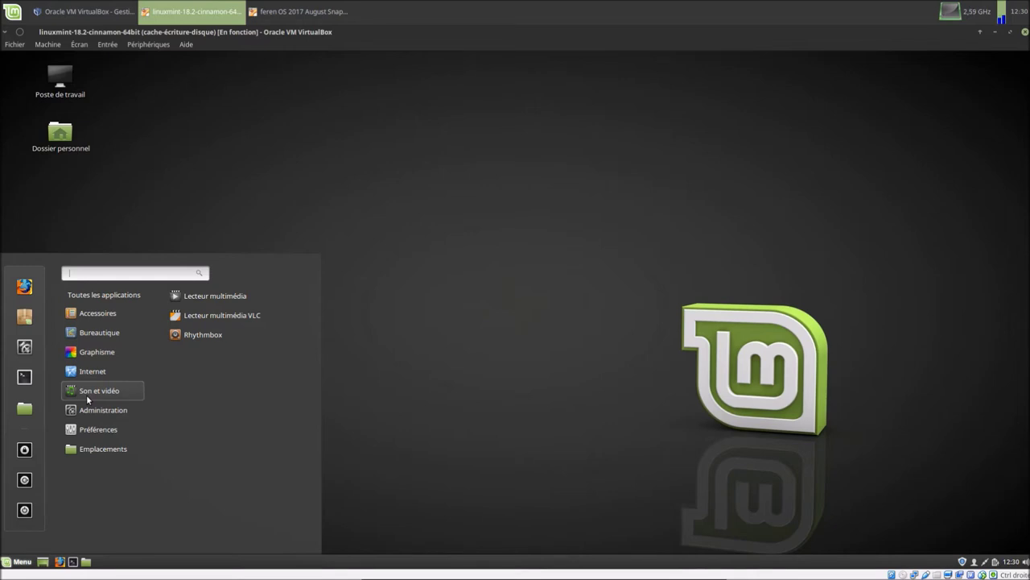
Browse the full application lists under Toutes les applications in Linux Mint and feren OS
mouse_move(108, 299)
scroll(205, 354, down, 6)
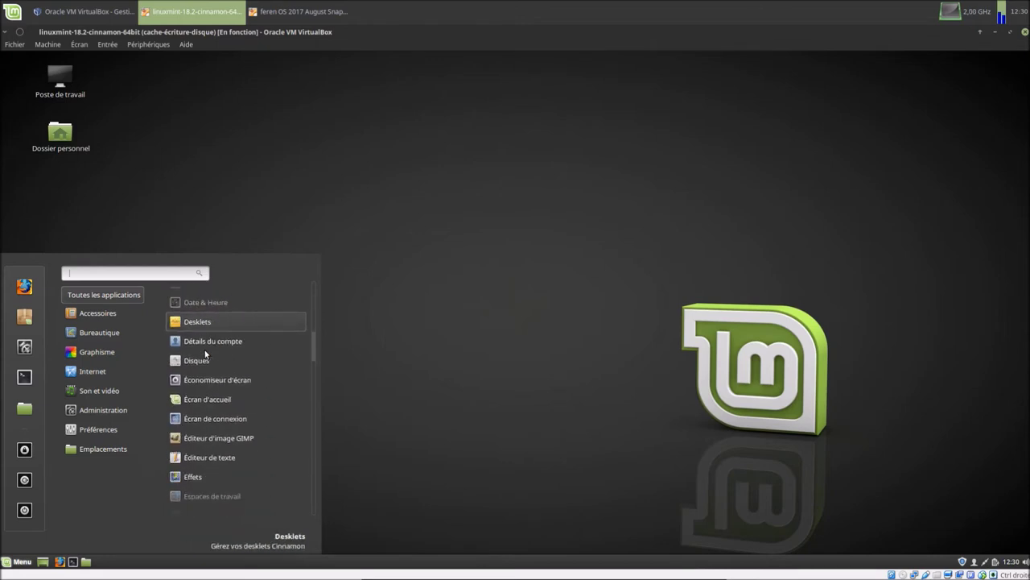
scroll(205, 359, down, 10)
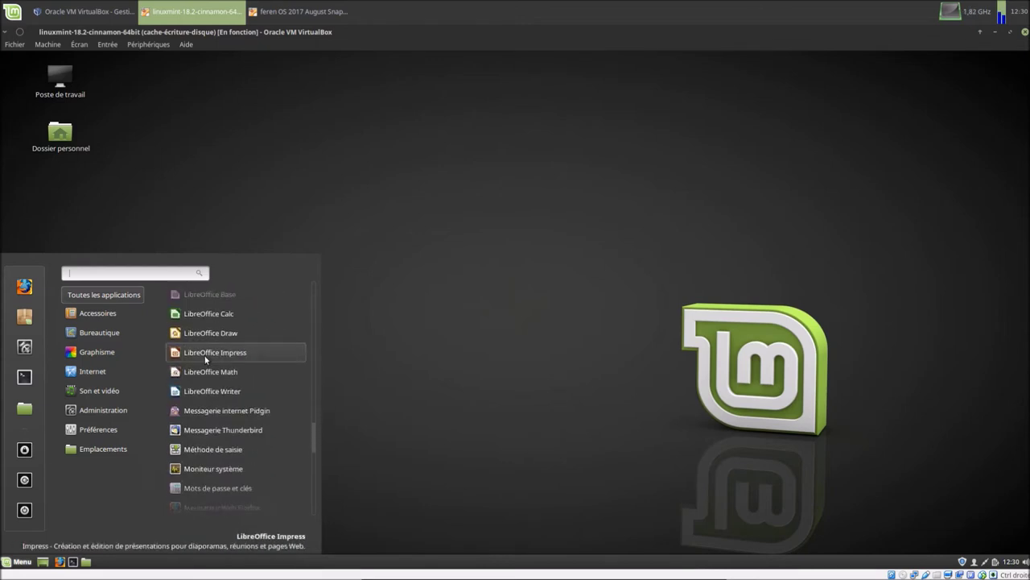
scroll(205, 364, down, 8)
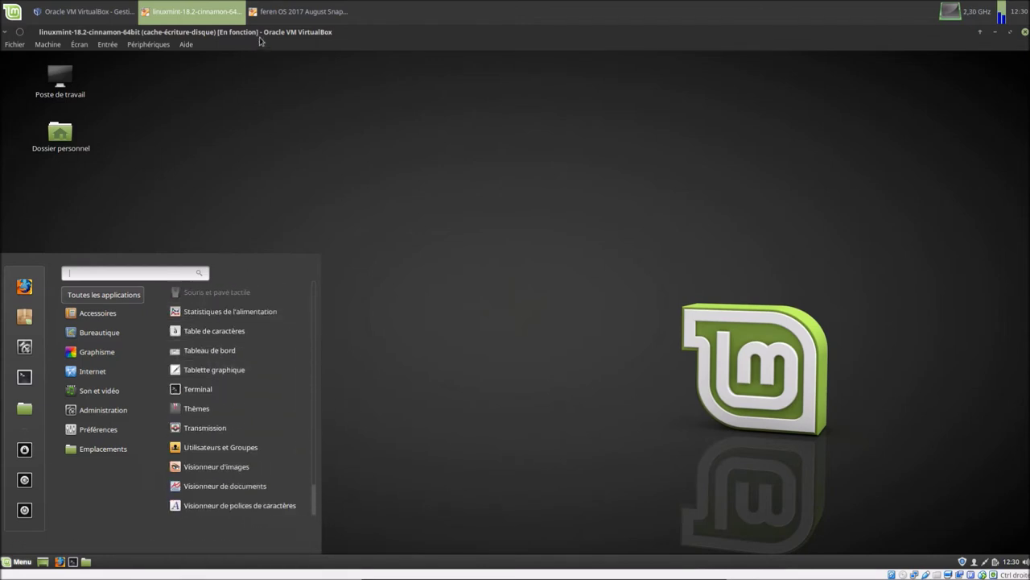
click(276, 18)
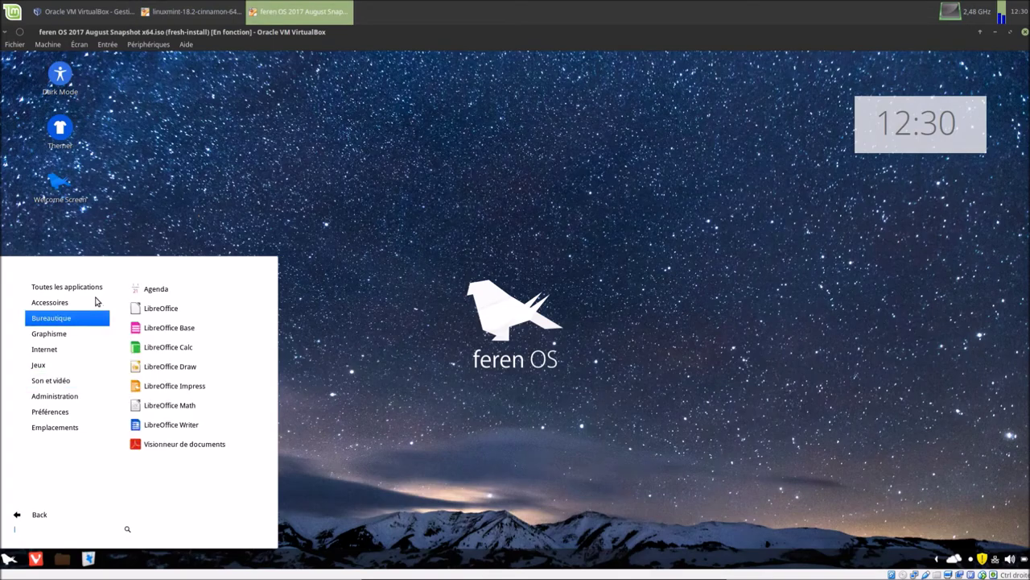
scroll(183, 342, down, 5)
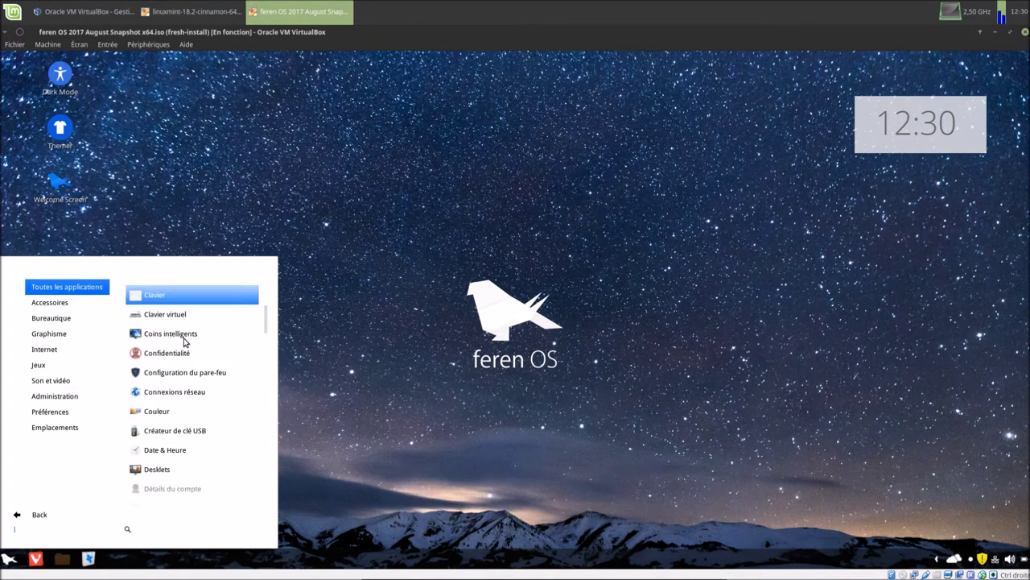
scroll(184, 345, down, 6)
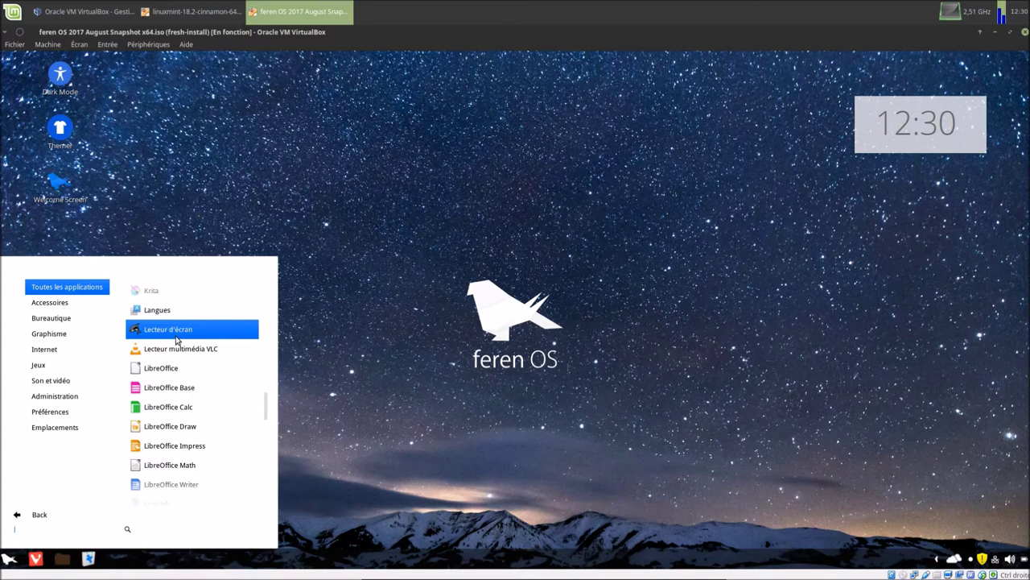
Return to the main feren OS menu and launch Paramètres système
click(40, 514)
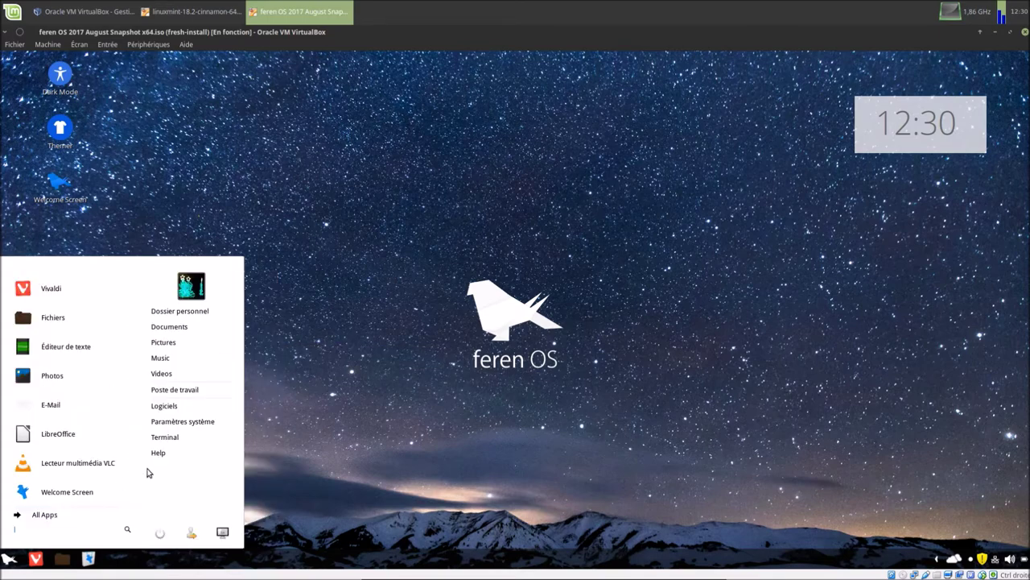
click(188, 425)
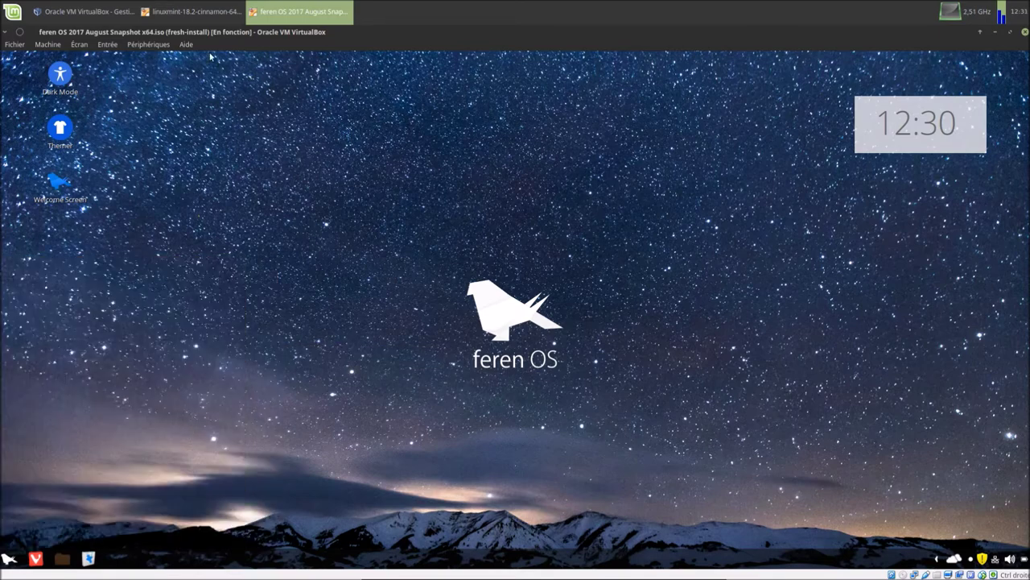
Launch Paramètres système in Linux Mint and compare it with the feren OS settings window
click(197, 17)
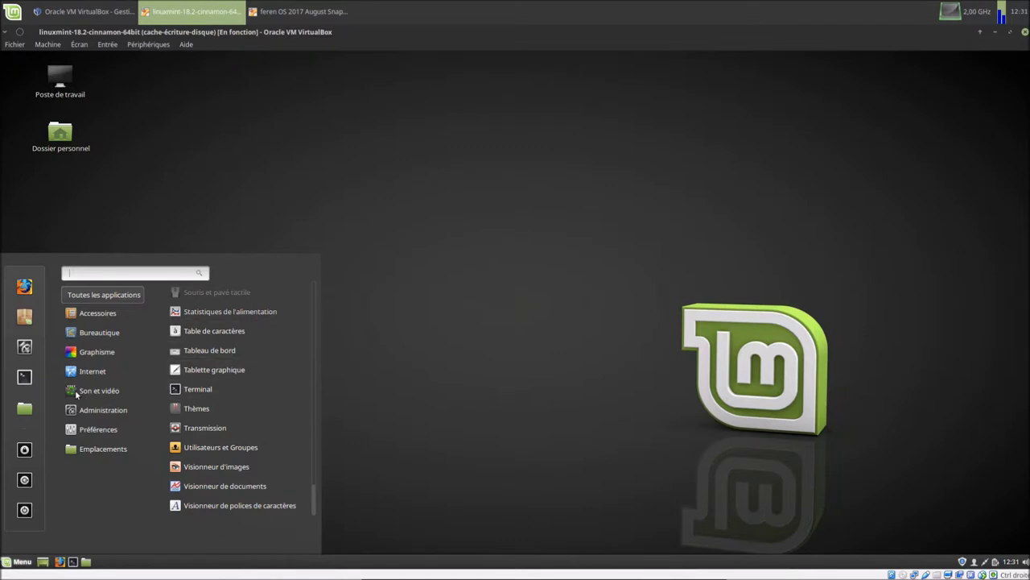
click(28, 357)
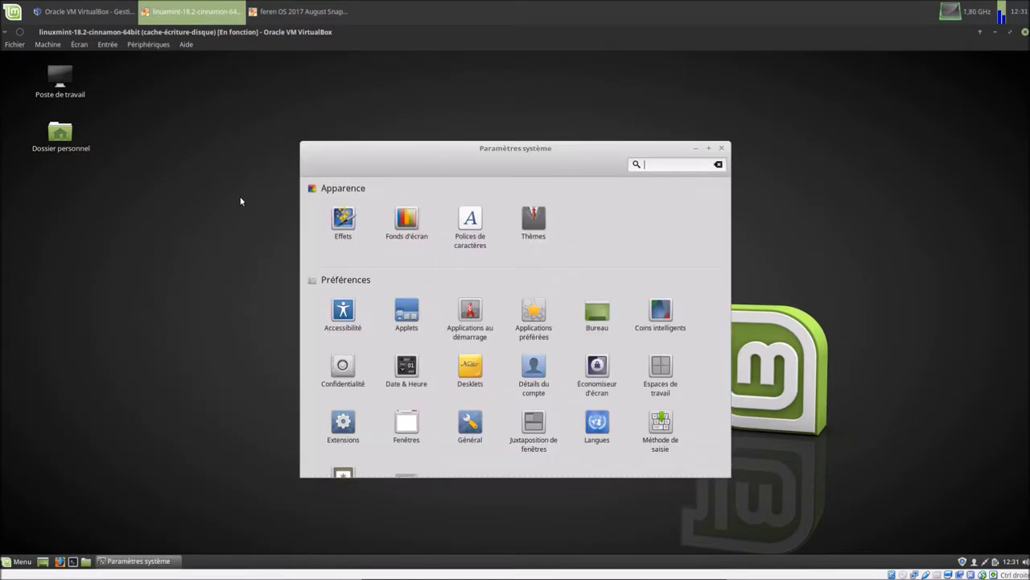
click(295, 10)
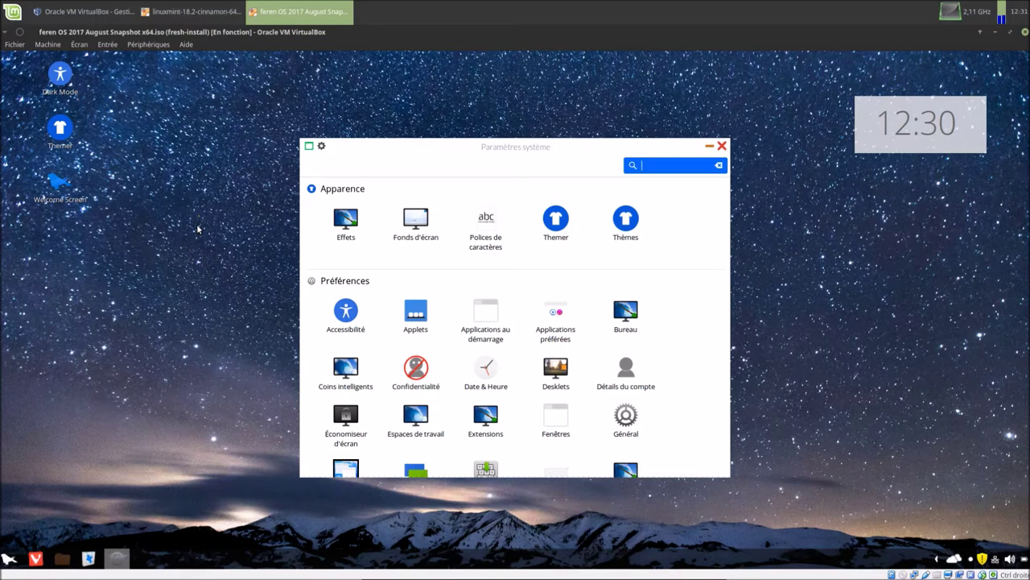
Compare the À propos information of the main menu applets in feren OS and Linux Mint
click(7, 555)
right_click(8, 557)
click(37, 506)
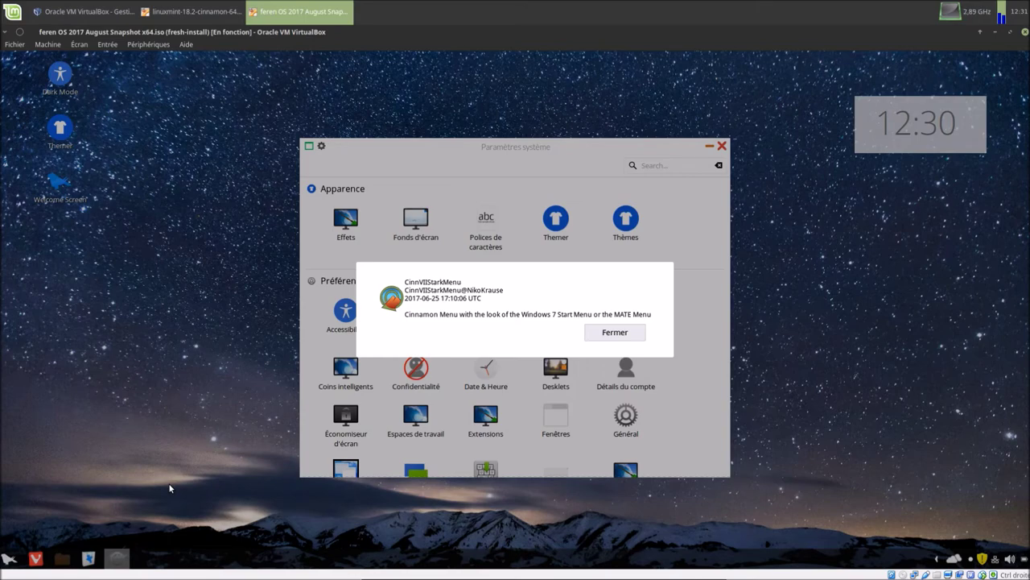
click(193, 11)
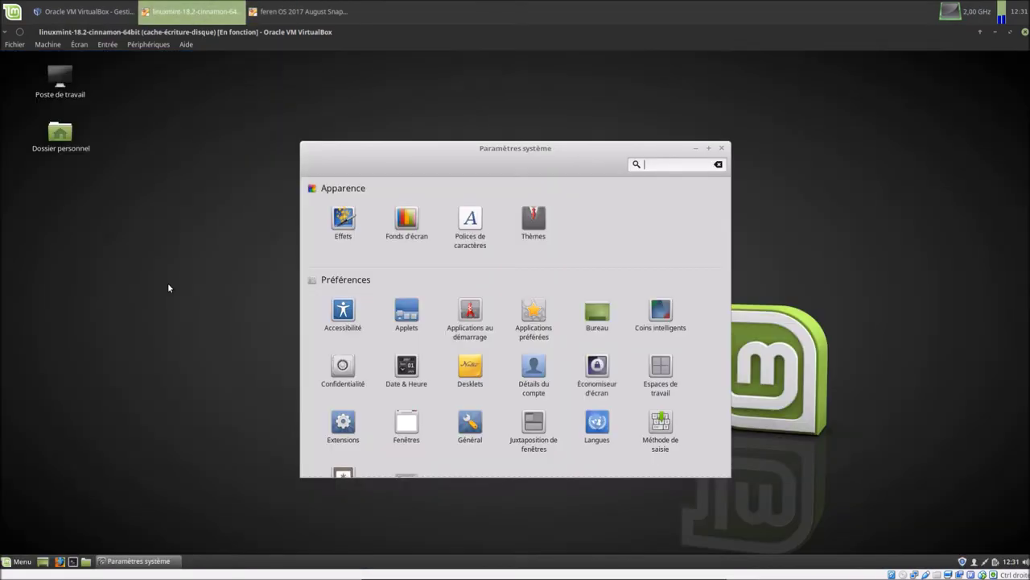
right_click(25, 563)
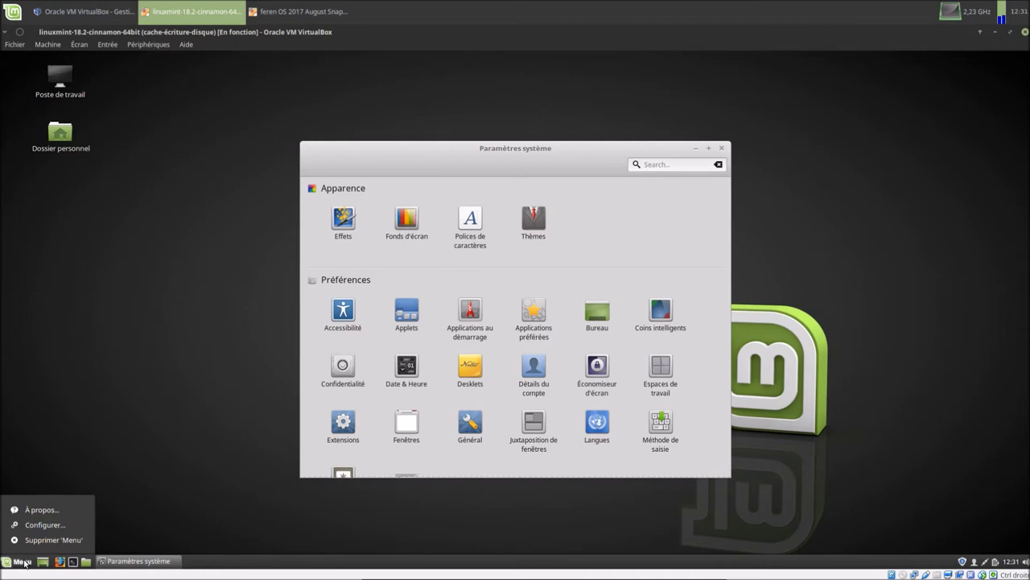
click(43, 510)
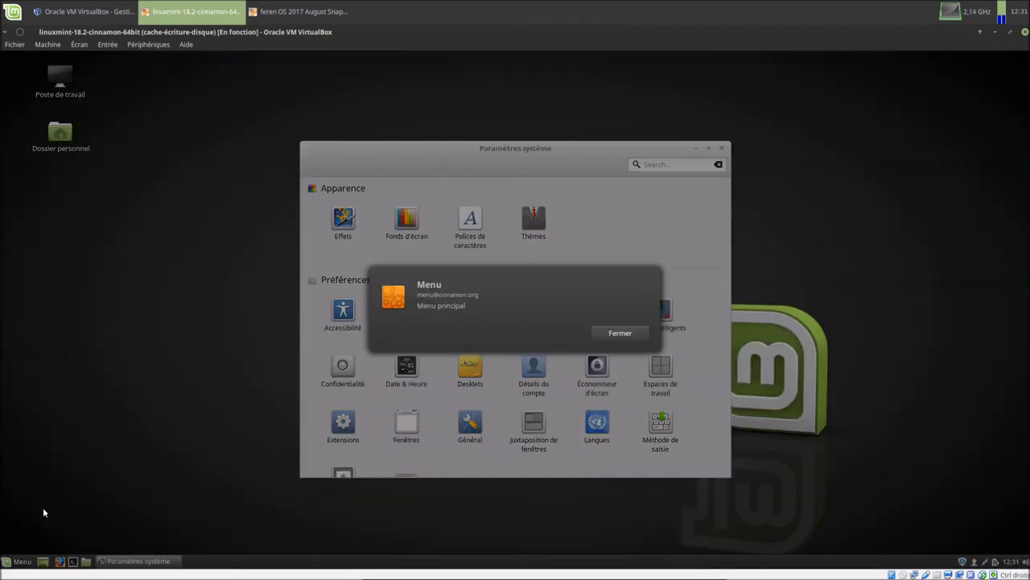
click(613, 335)
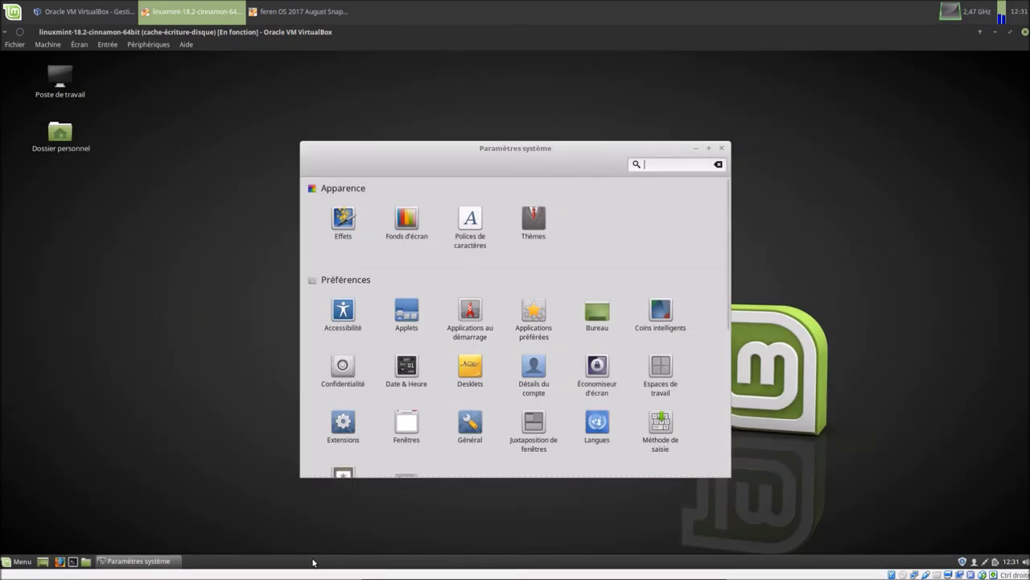
Open the Applets settings in Linux Mint and load the list of applets available online
right_click(209, 561)
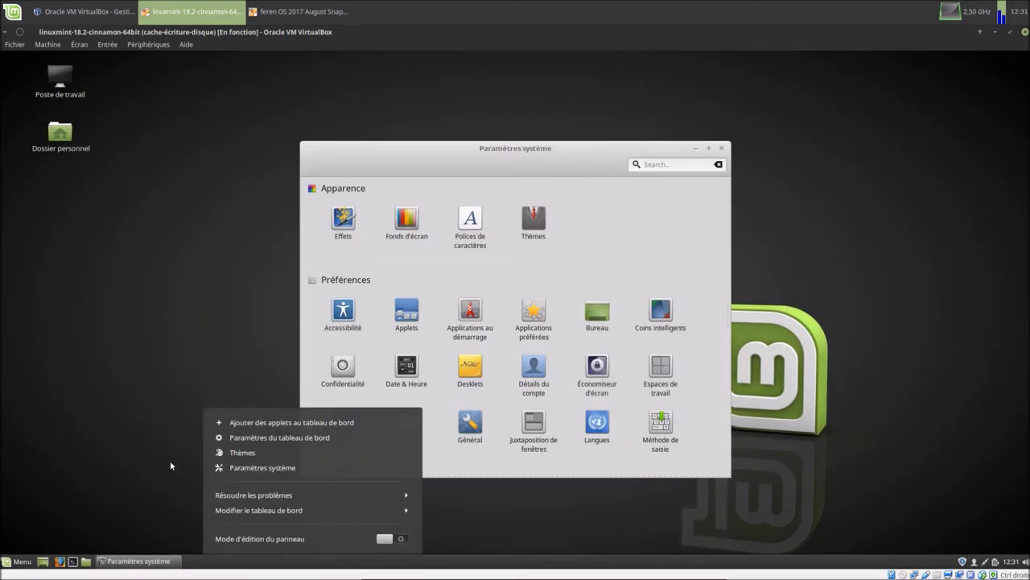
click(156, 405)
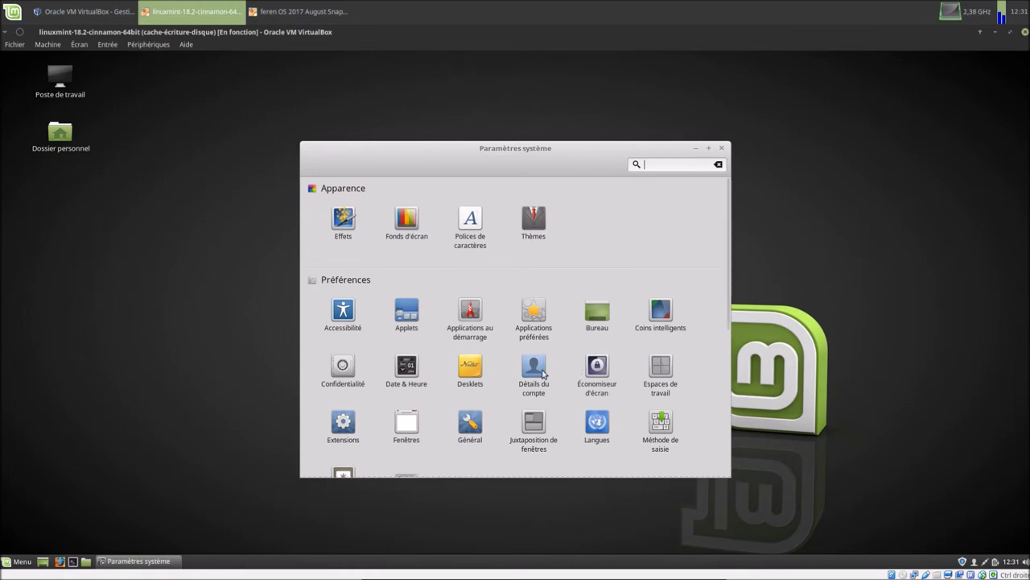
click(412, 318)
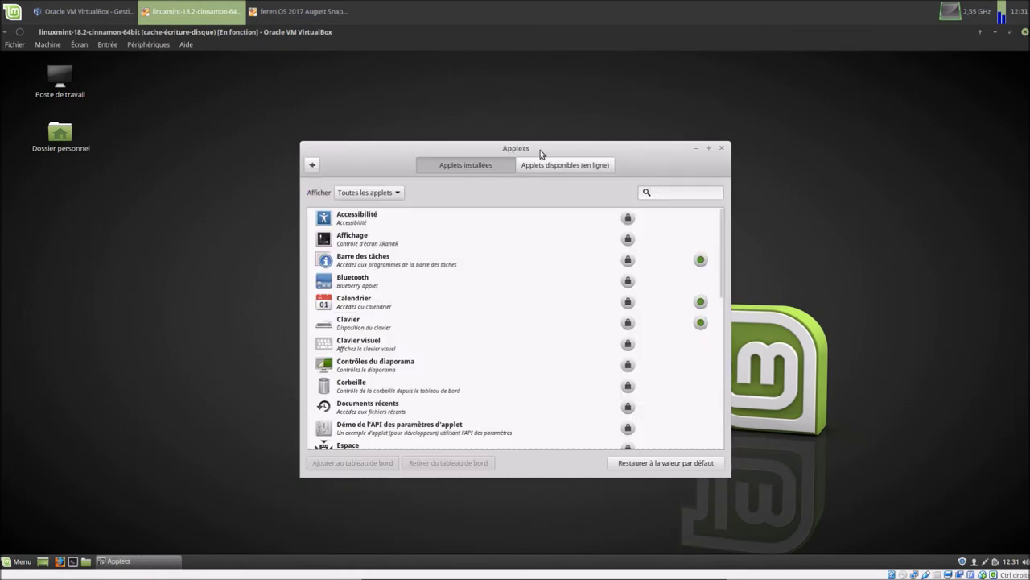
click(545, 165)
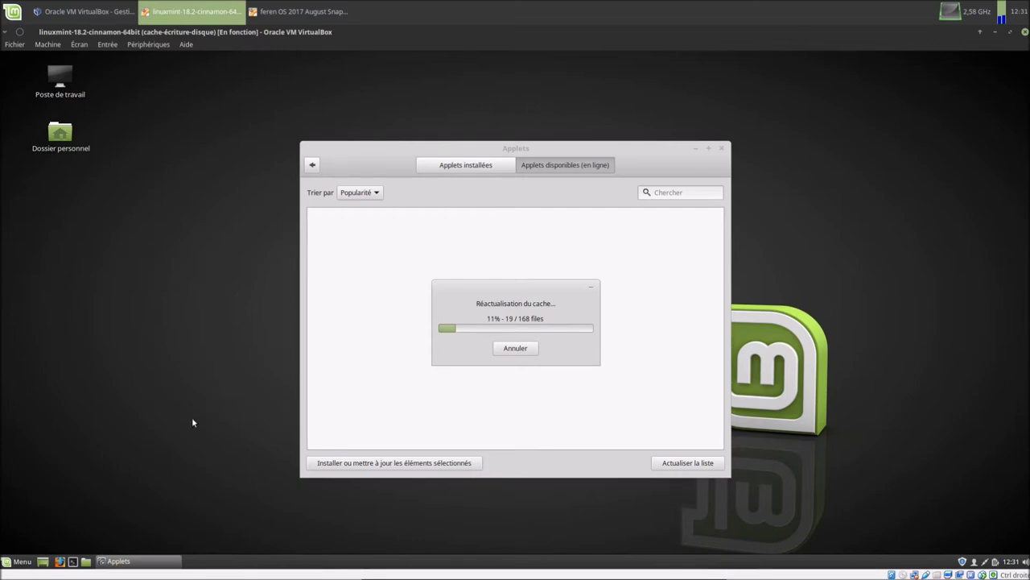
Switch to Chromium on the host, go to YouTube and open the video manager of the account's own channel
mouse_move(531, 567)
click(383, 563)
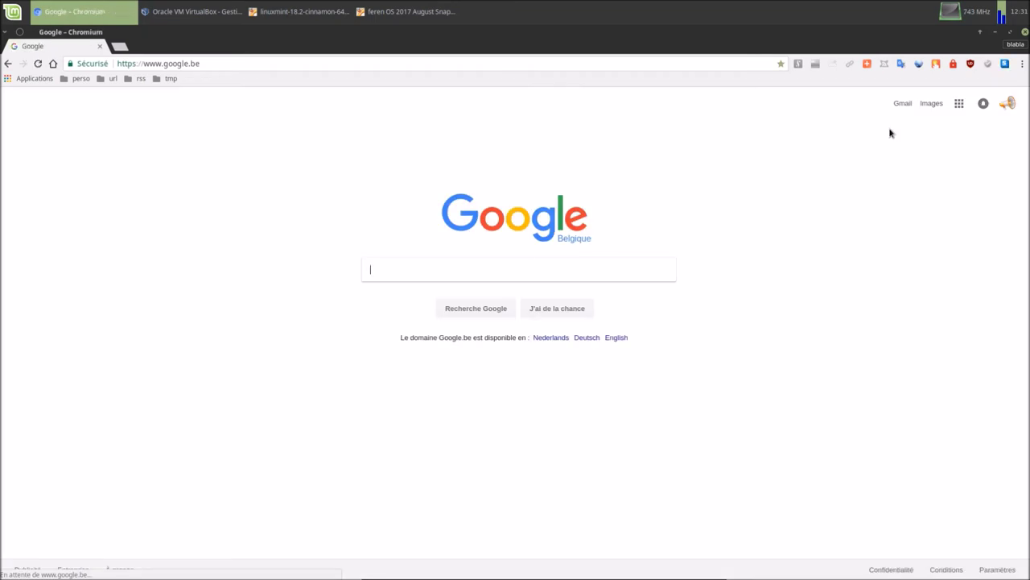
click(958, 103)
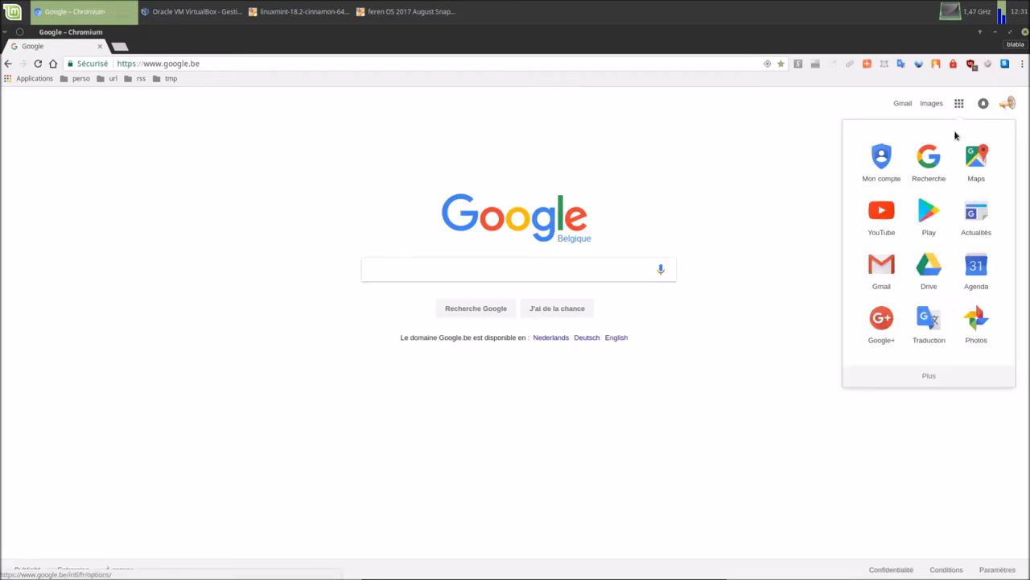
click(889, 218)
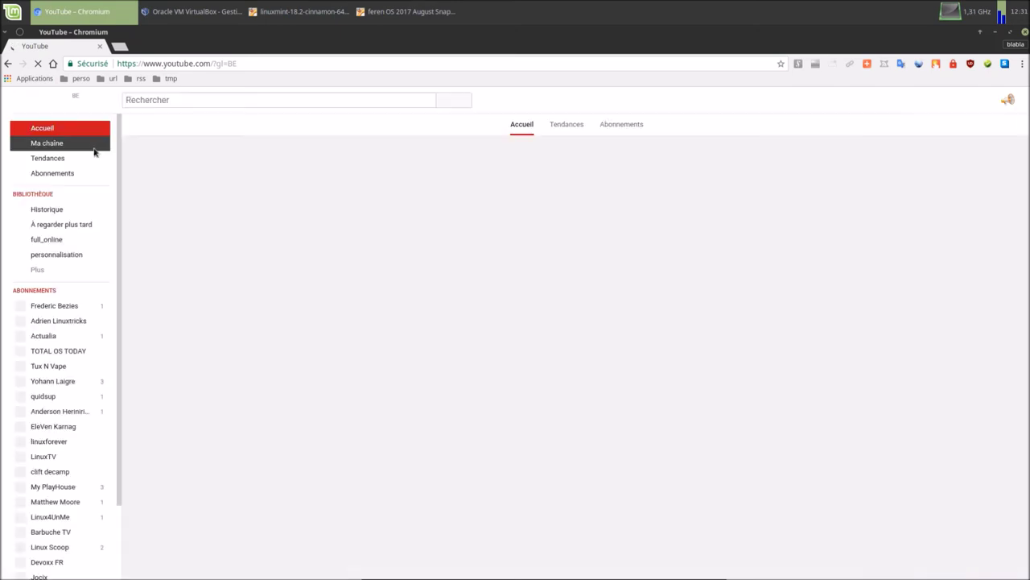
click(60, 146)
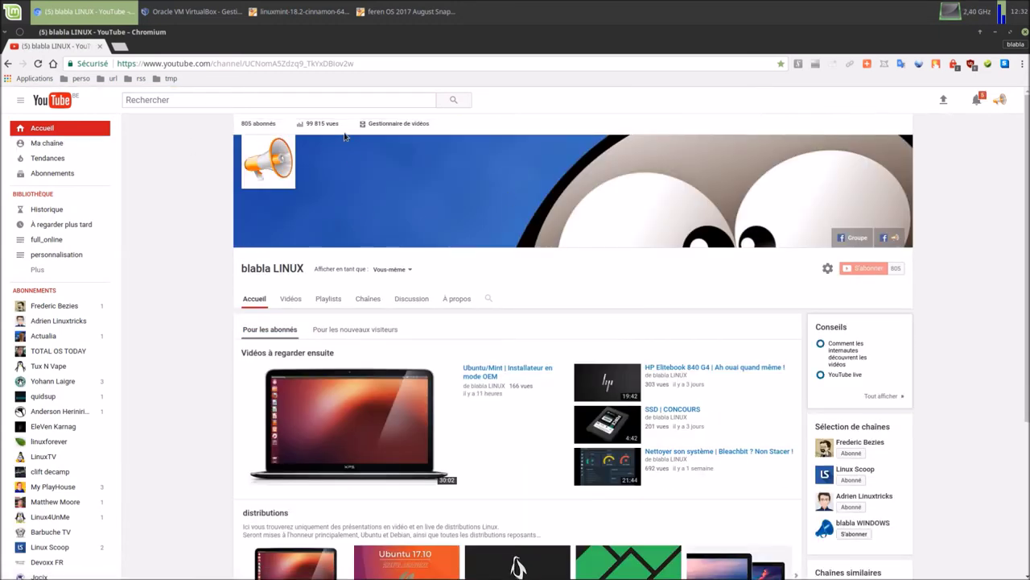
click(380, 125)
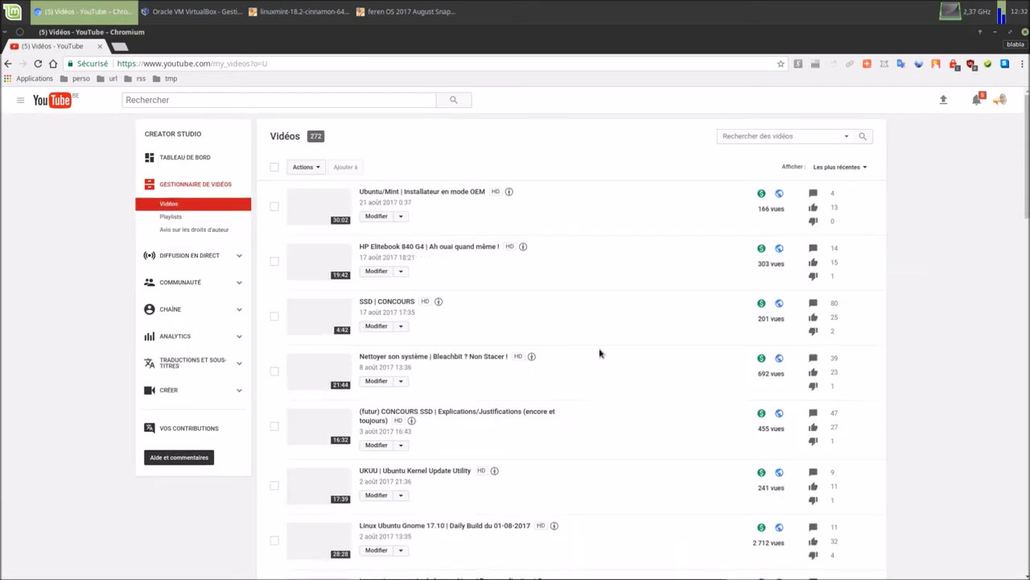
Look through the channel's video list for the one about Linux Mint Cinnamon 18.2 beta and its application menus
scroll(599, 353, down, 5)
scroll(599, 352, down, 5)
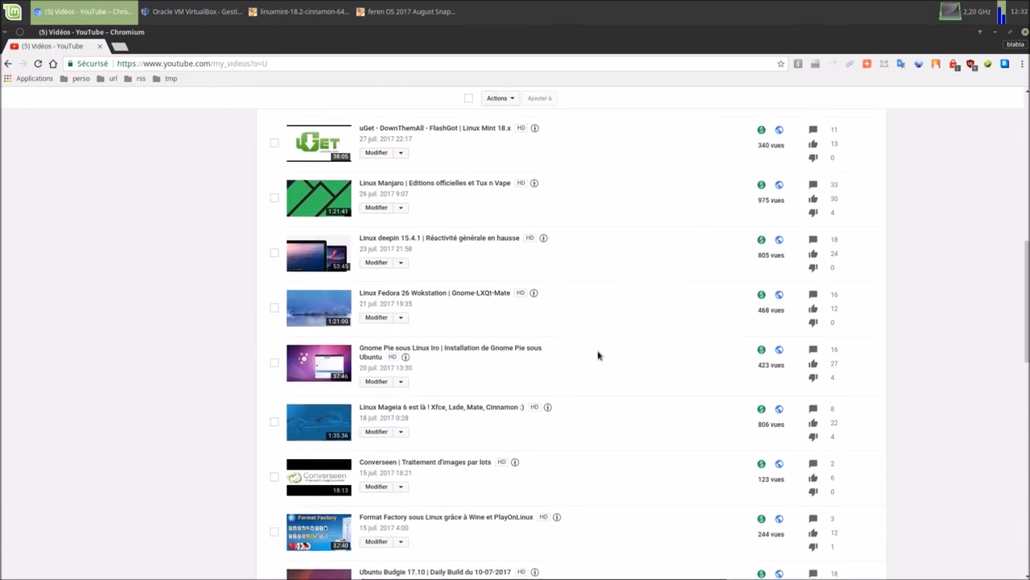
scroll(534, 383, down, 2)
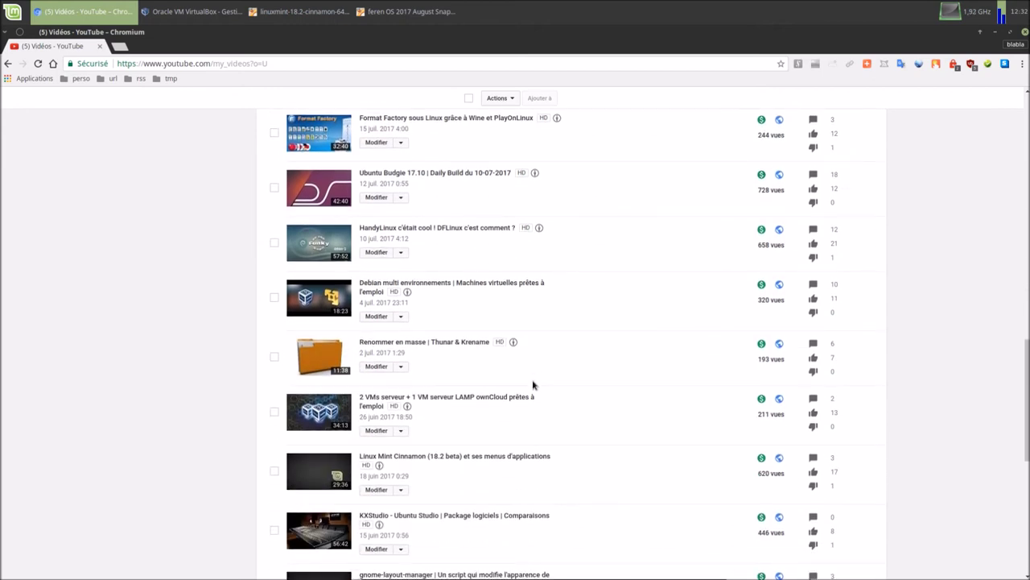
scroll(533, 386, down, 3)
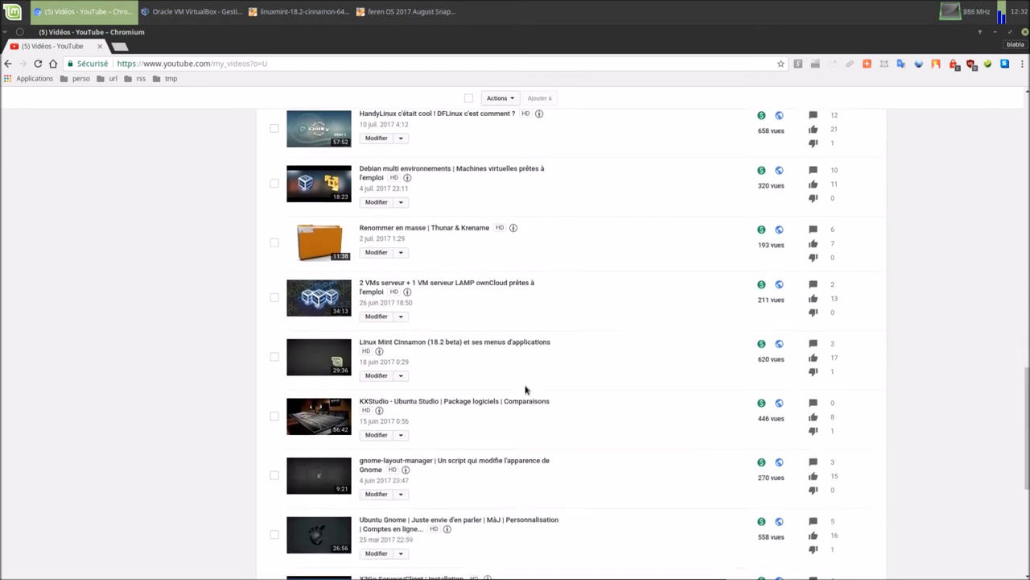
scroll(524, 389, down, 2)
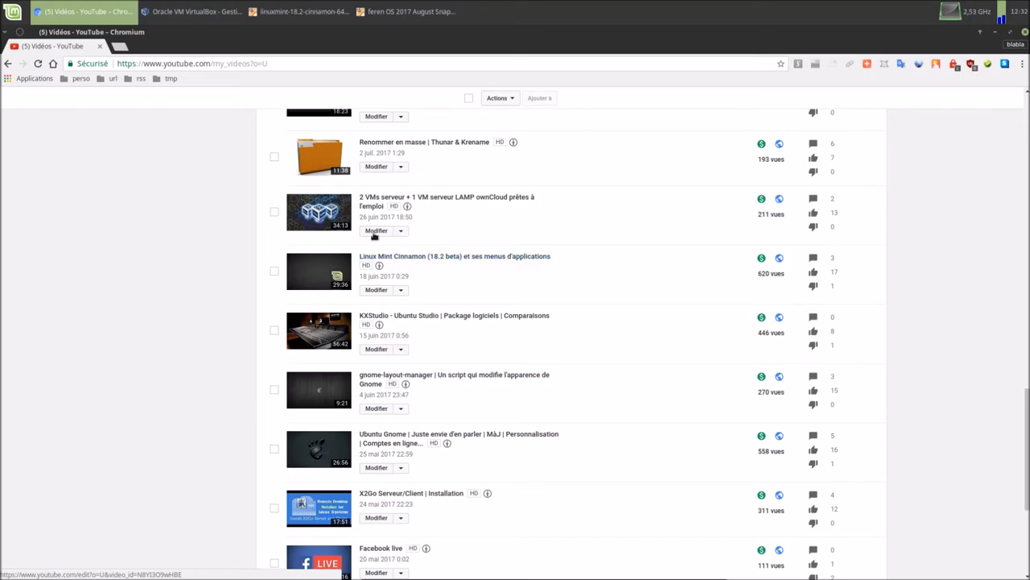
scroll(215, 345, up, 4)
scroll(216, 345, up, 15)
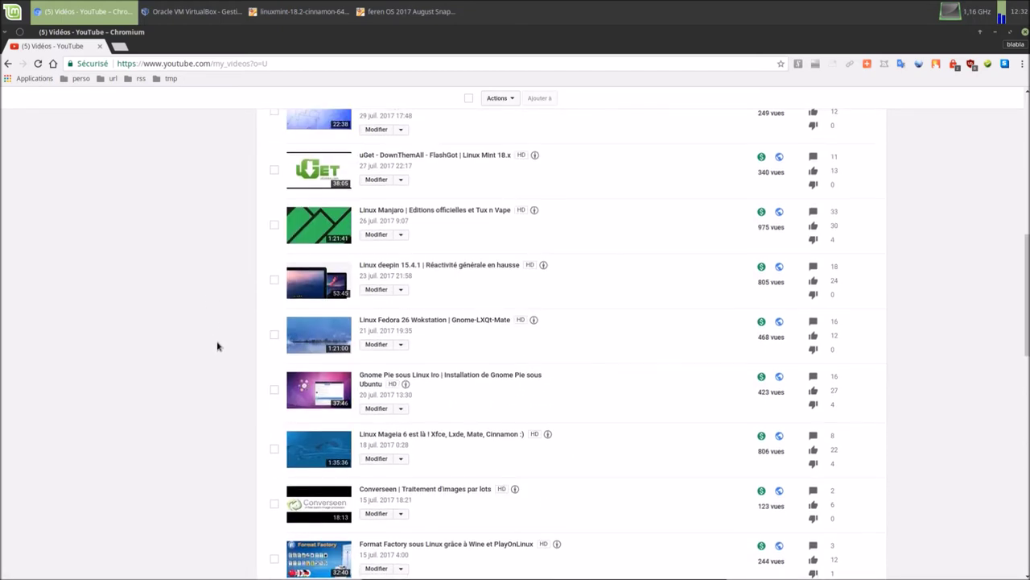
scroll(213, 354, up, 1)
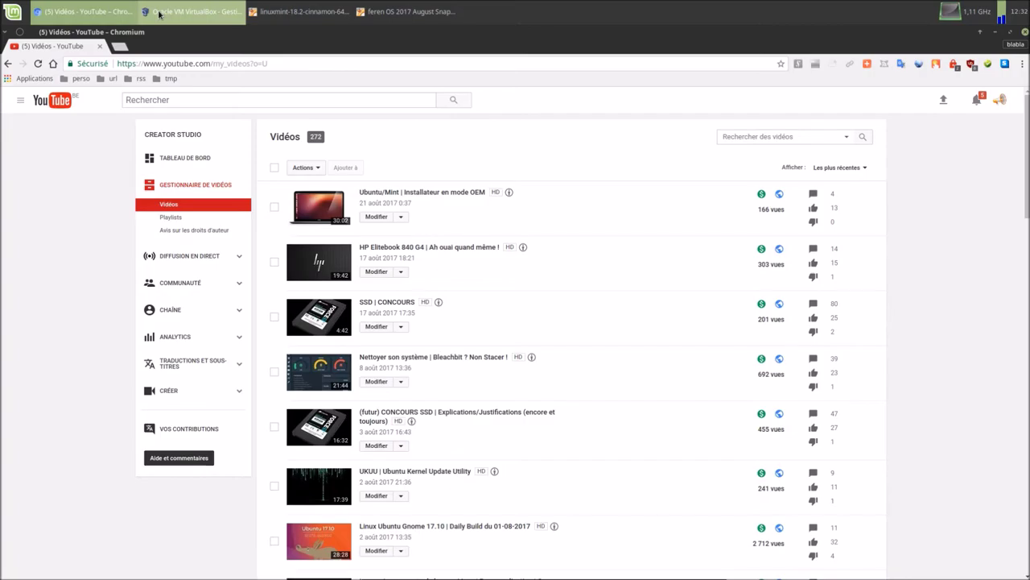
Close the menu applet's information dialog in feren OS, and find CinnVIIStarkMenu with "cinn" and install it in Linux Mint
click(372, 12)
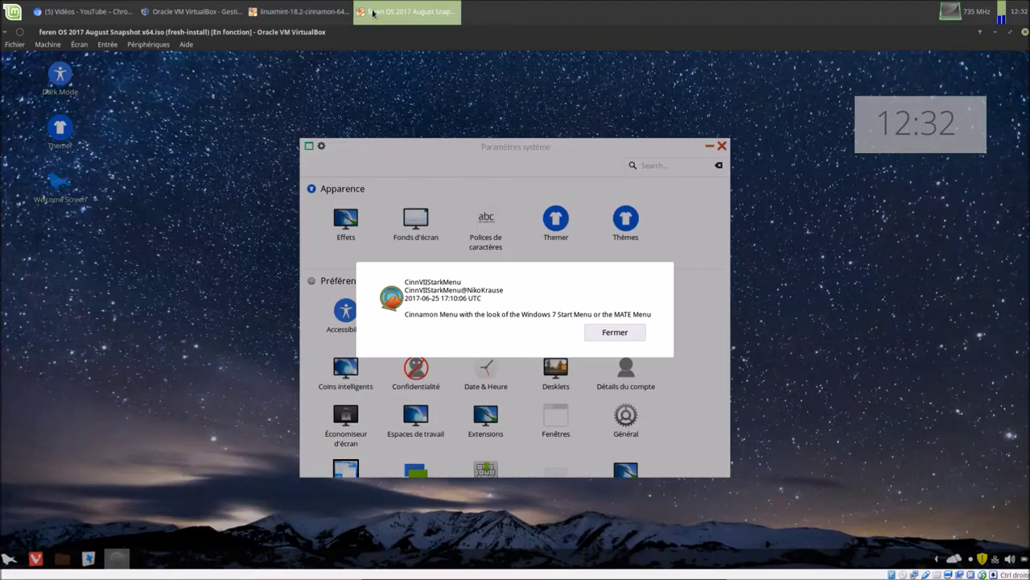
click(605, 332)
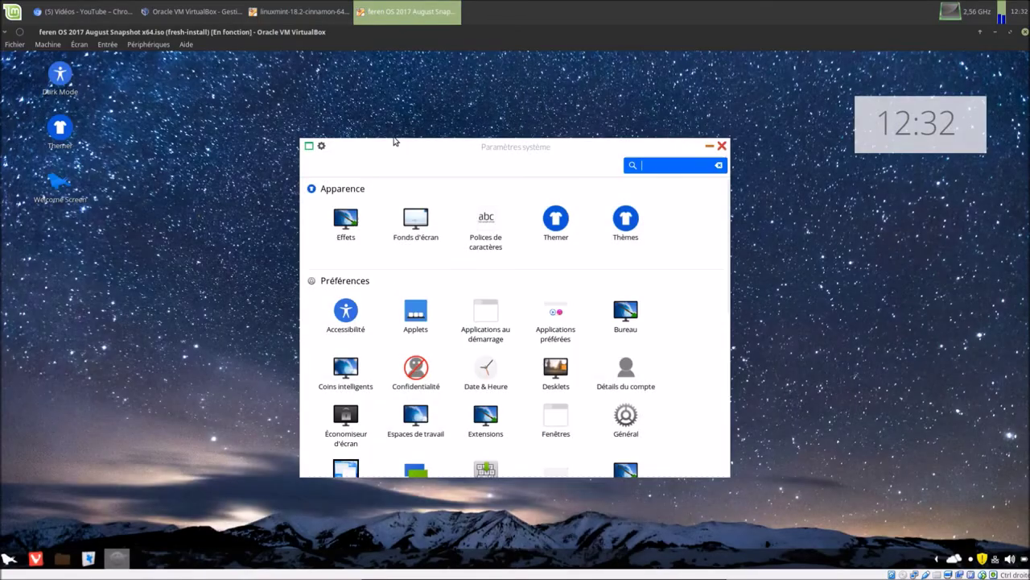
click(261, 16)
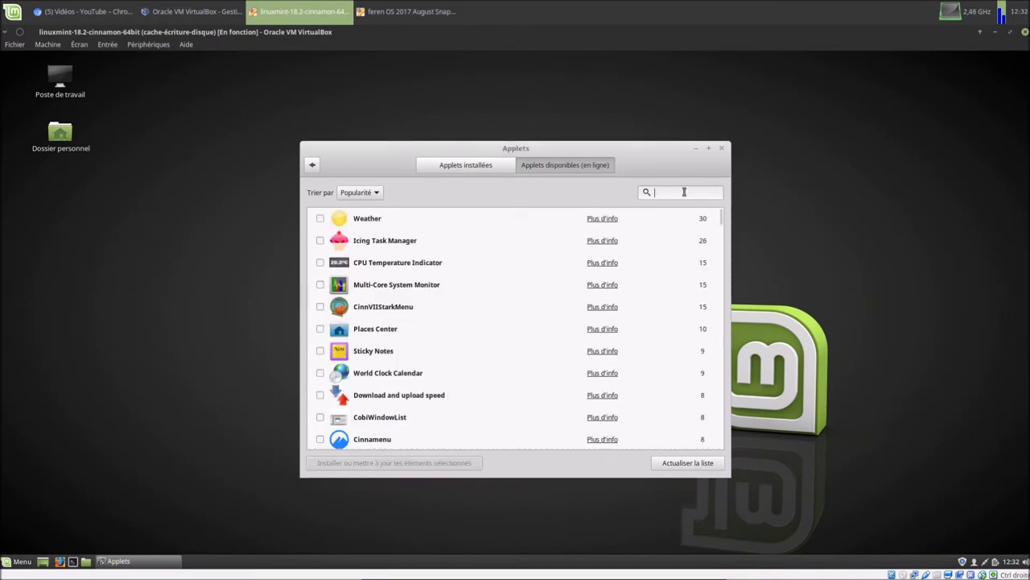
text(cinn)
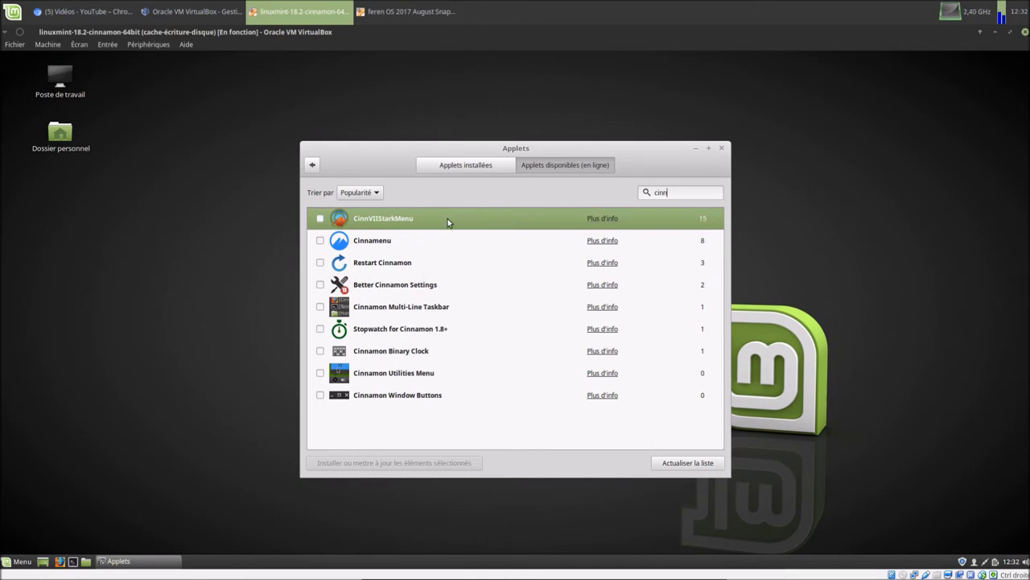
click(320, 218)
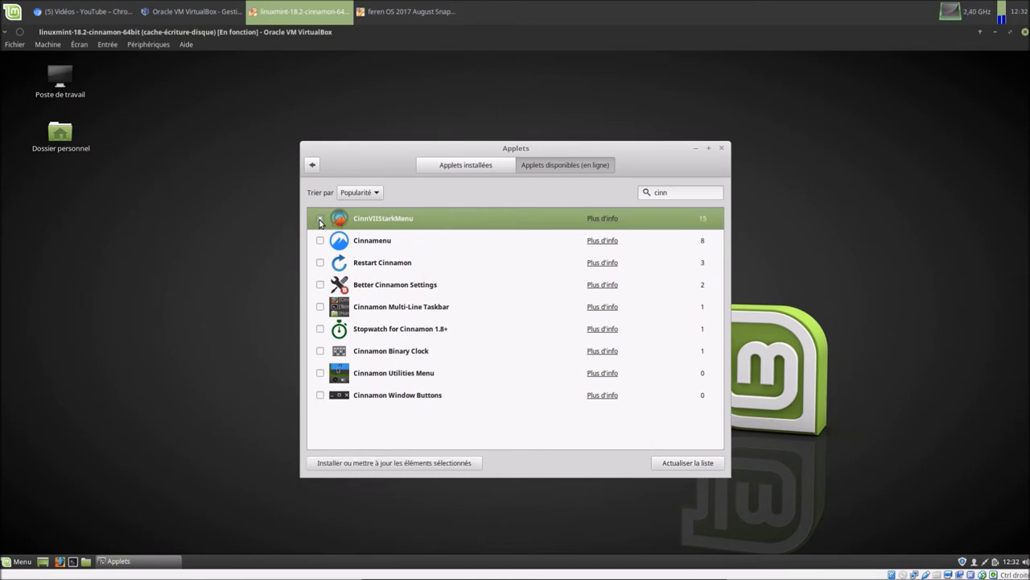
click(368, 465)
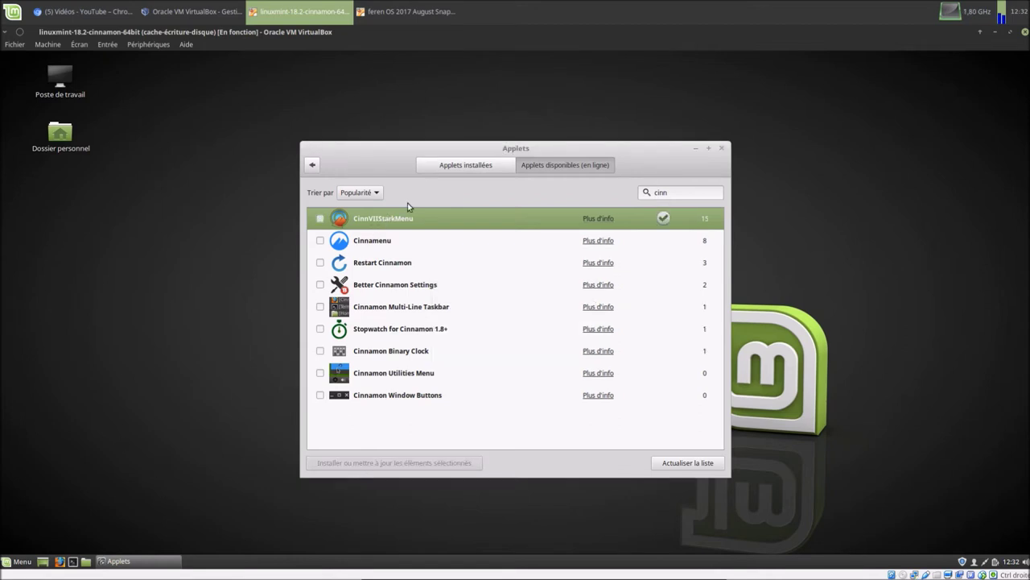
Add the installed CinnVIIStarkMenu applet to the Linux Mint panel and check the menu it opens
click(443, 166)
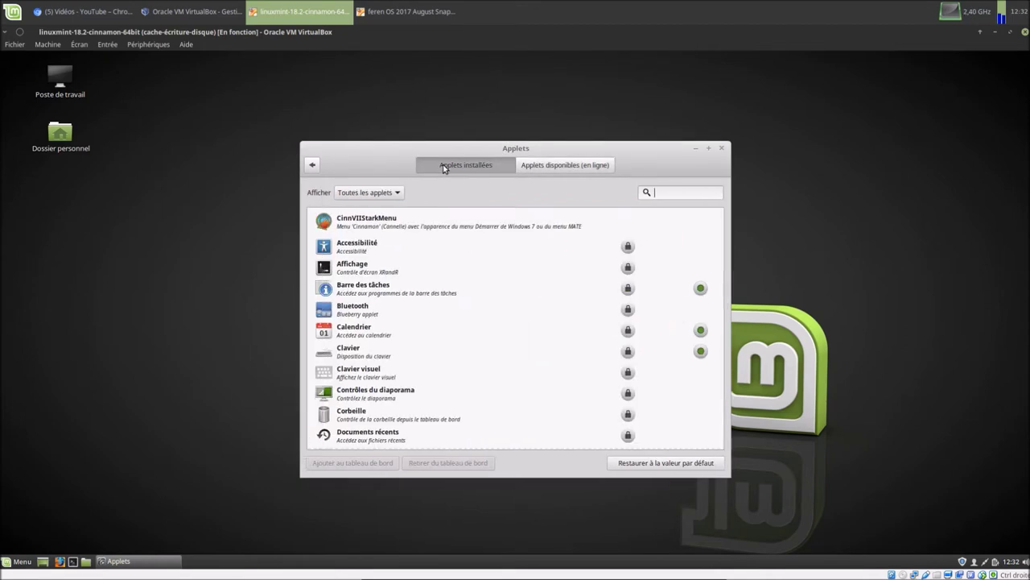
click(366, 223)
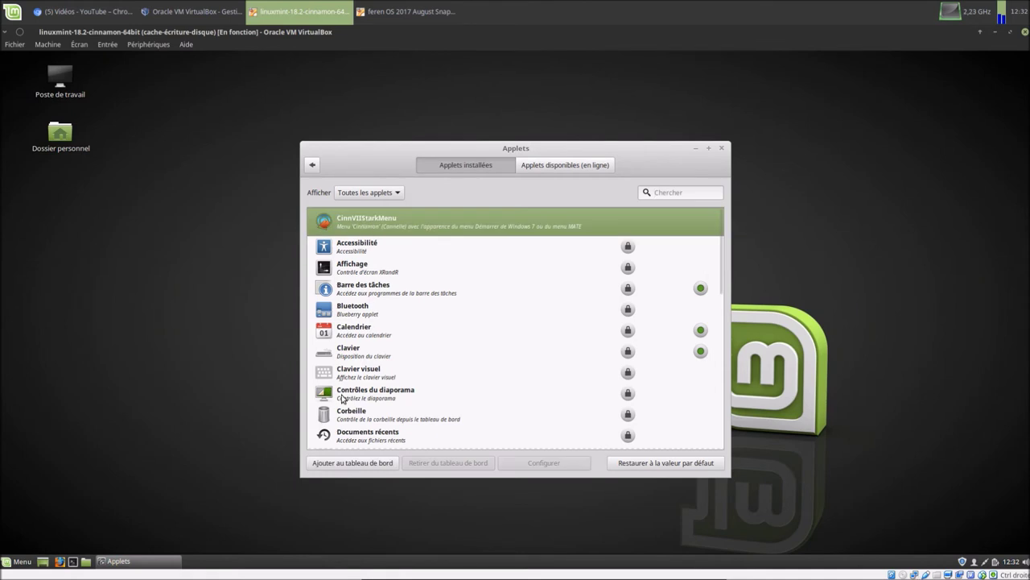
click(353, 463)
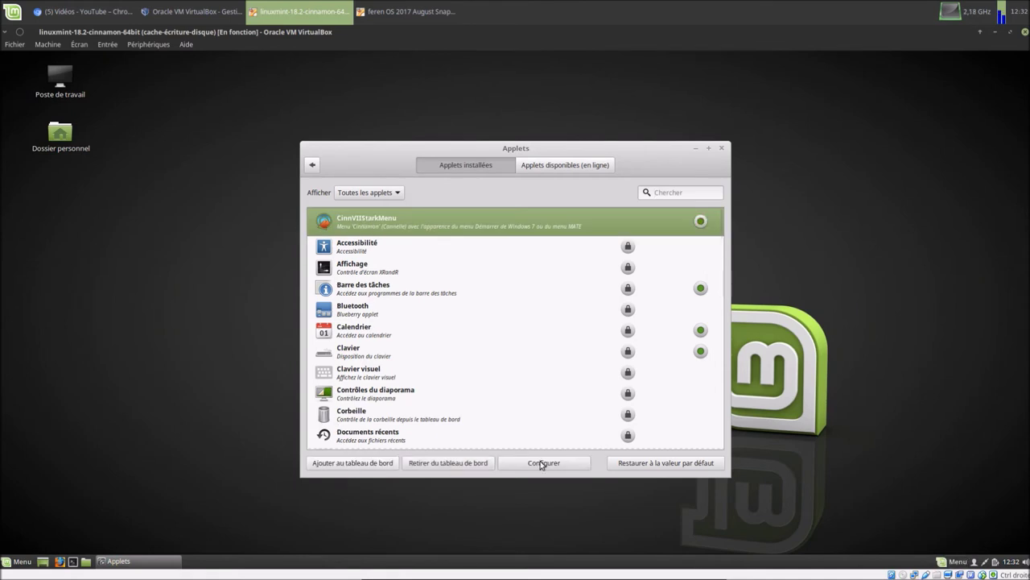
click(721, 149)
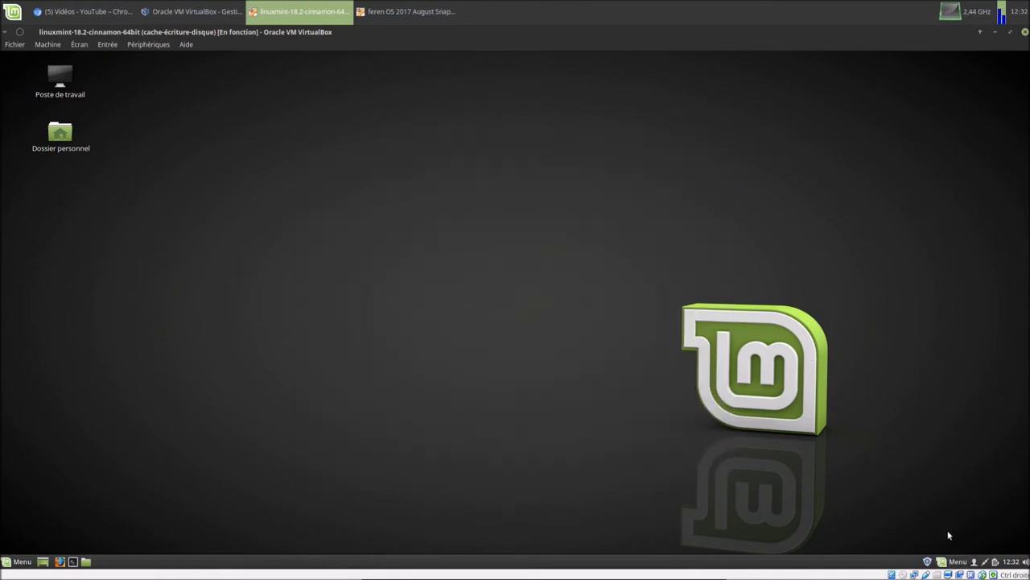
click(955, 561)
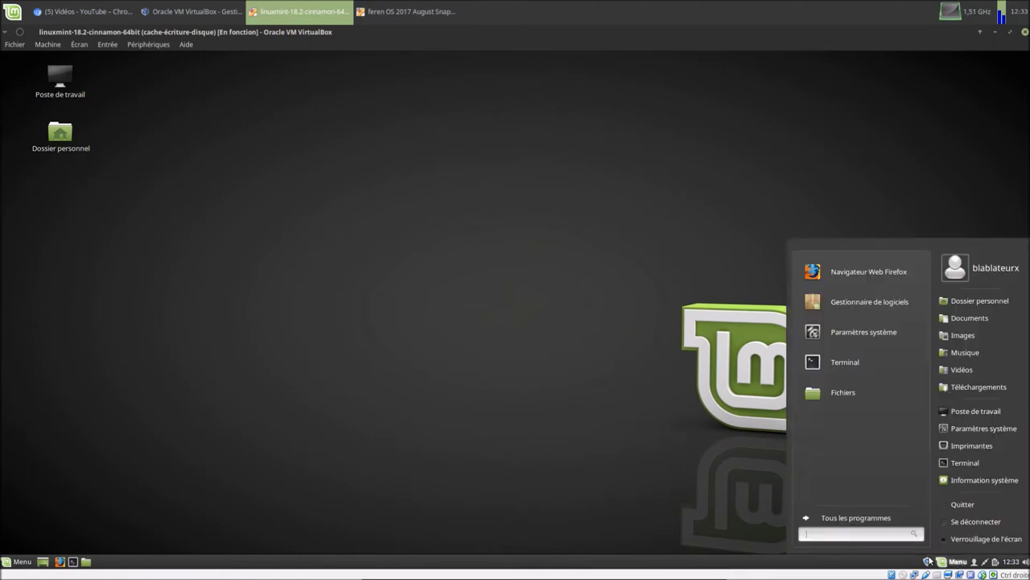
click(570, 457)
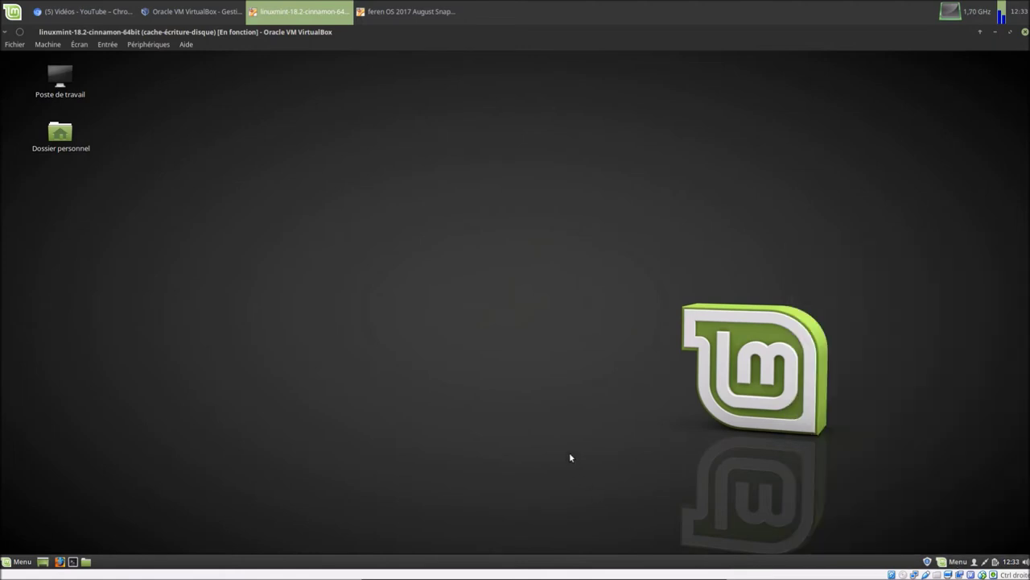
Move the new CinnVIIStarkMenu applet beside the original menu using panel edit mode, then turn edit mode off
right_click(751, 562)
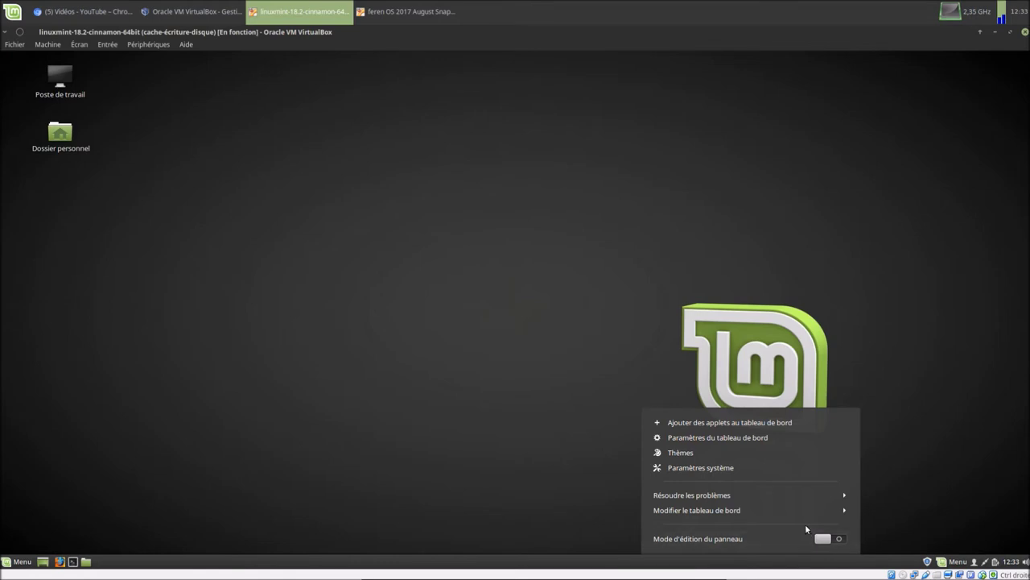
click(845, 539)
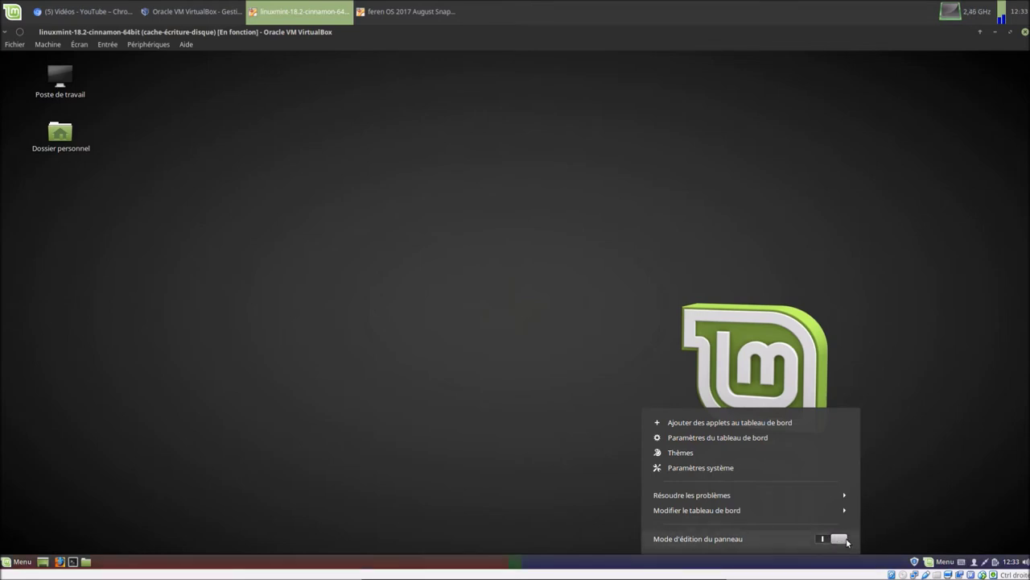
click(938, 552)
drag(945, 563, 43, 561)
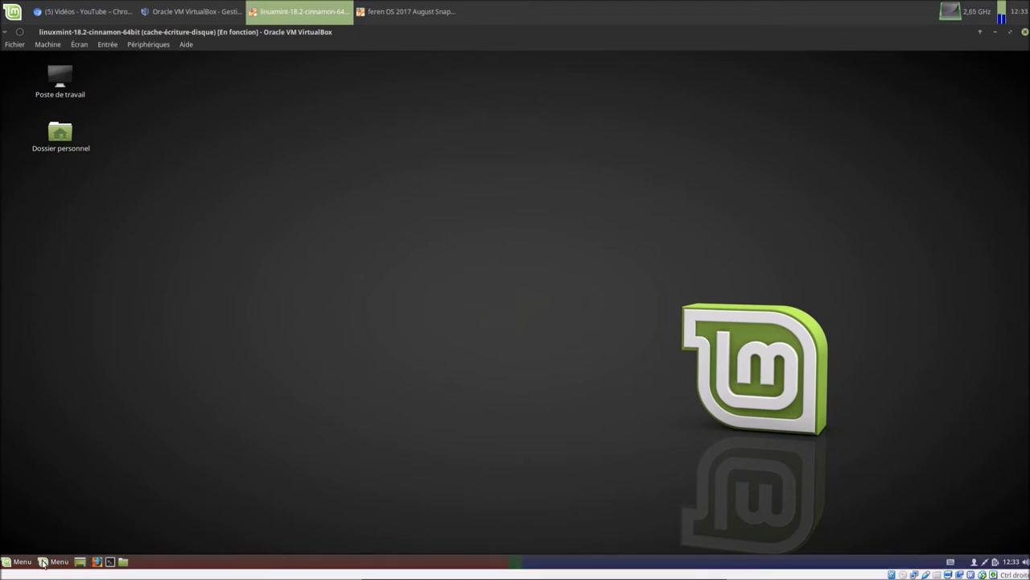
right_click(227, 566)
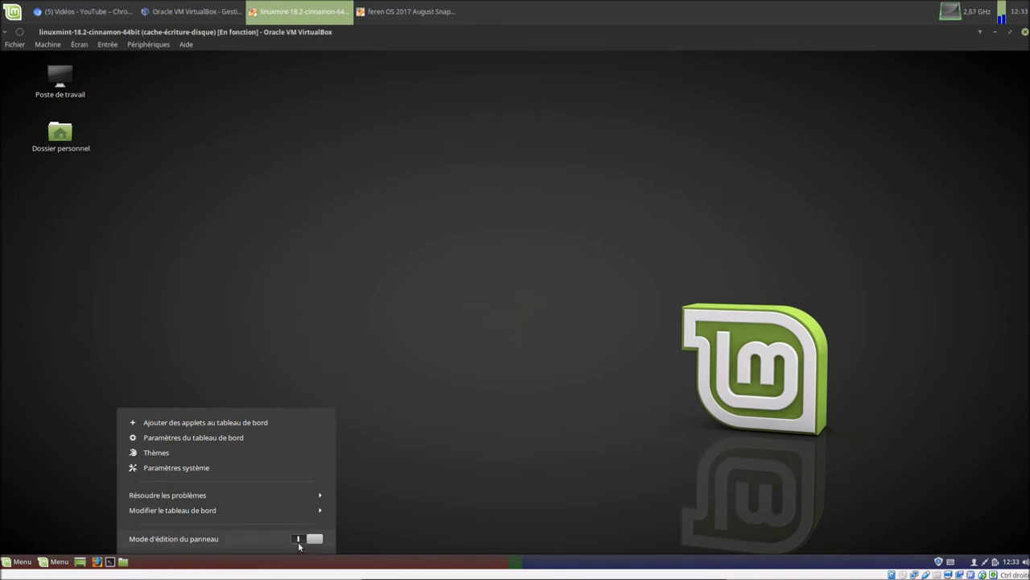
click(467, 473)
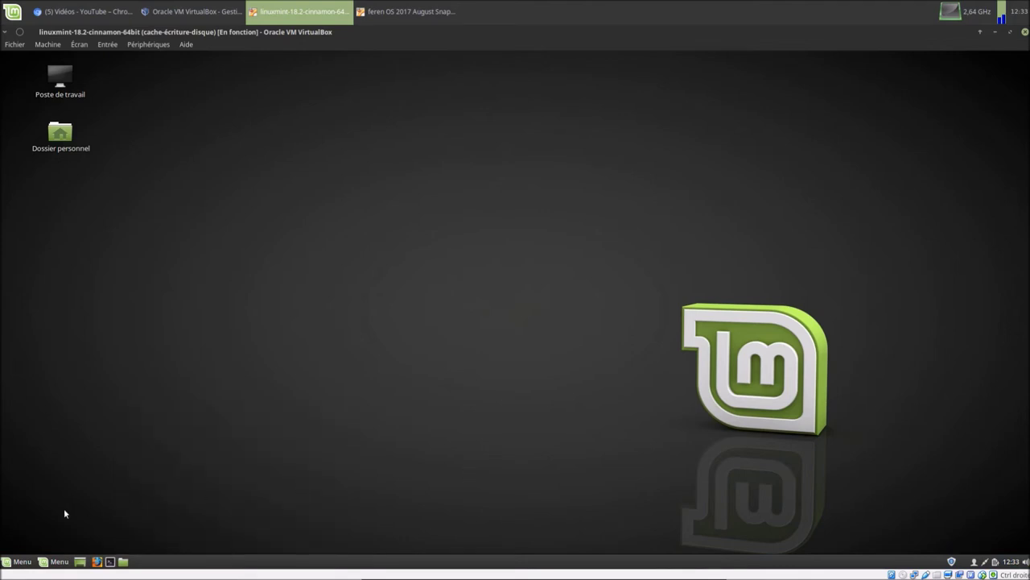
Remove the original 'Menu' applet from the Linux Mint panel and check the remaining CinnVIIStarkMenu
right_click(16, 564)
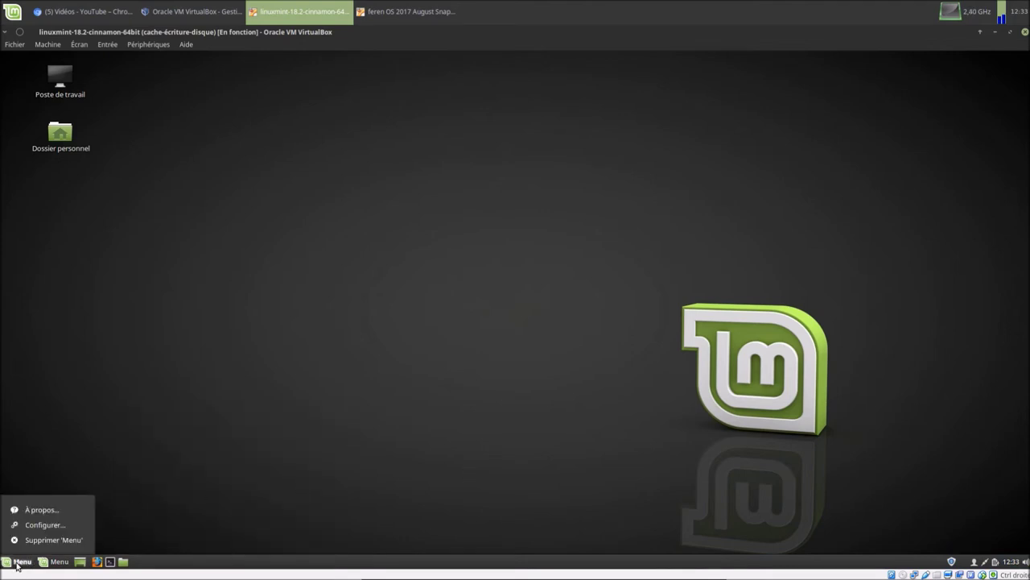
click(48, 540)
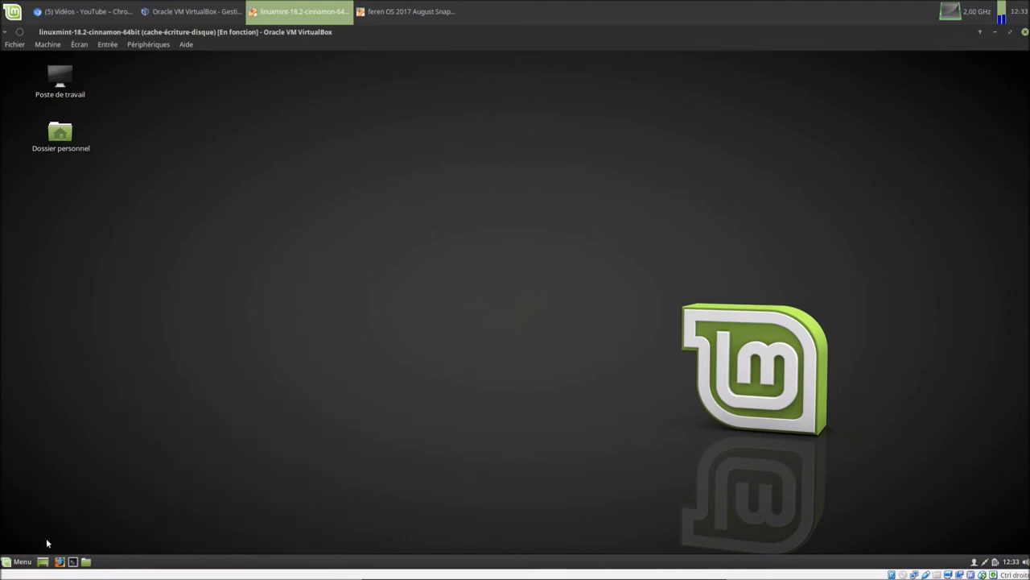
click(25, 563)
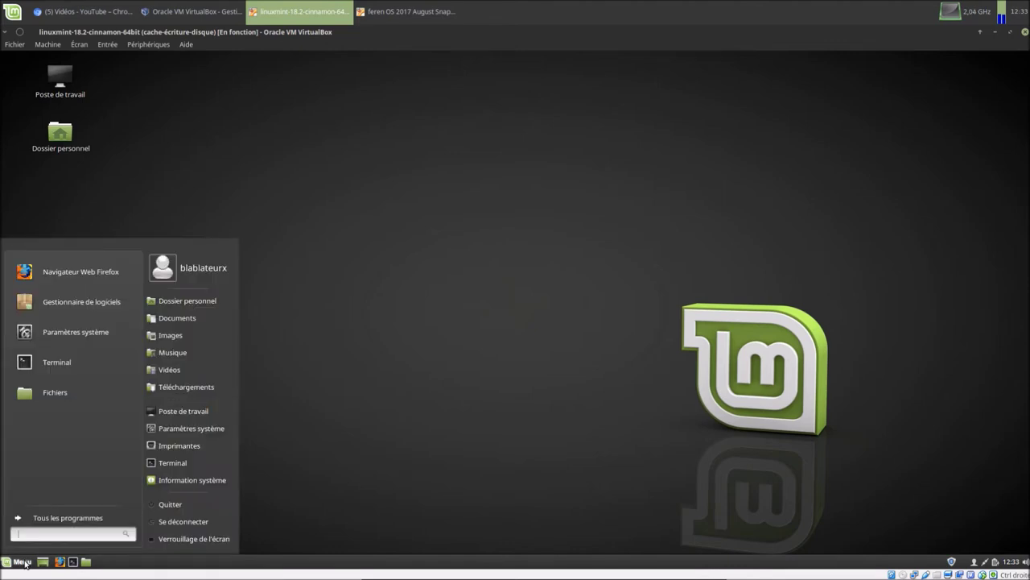
click(25, 563)
Compare the CinnVIIStarkMenu configuration windows in Linux Mint and feren OS, closing both
right_click(25, 563)
click(42, 525)
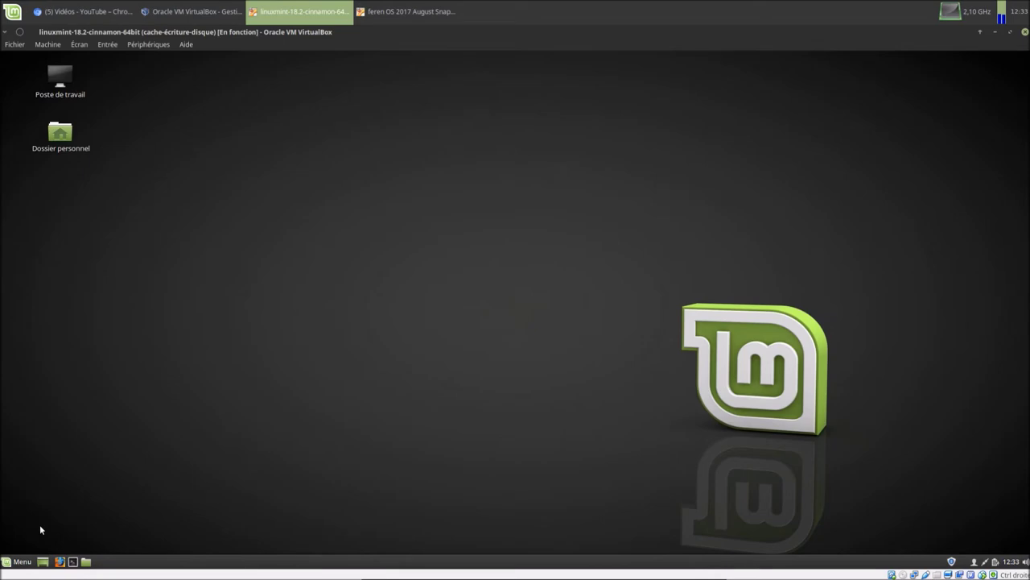
click(409, 12)
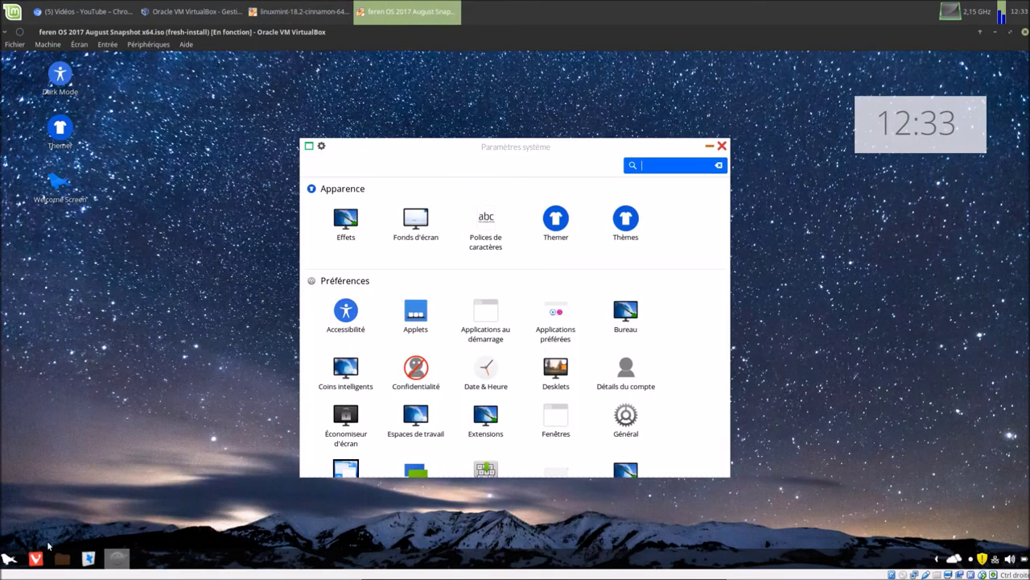
right_click(8, 558)
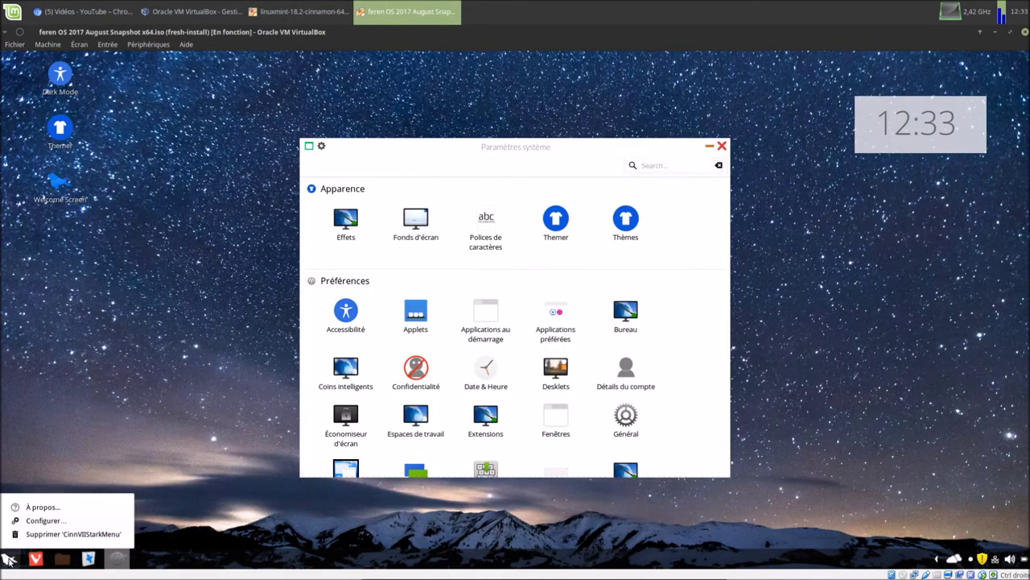
click(33, 520)
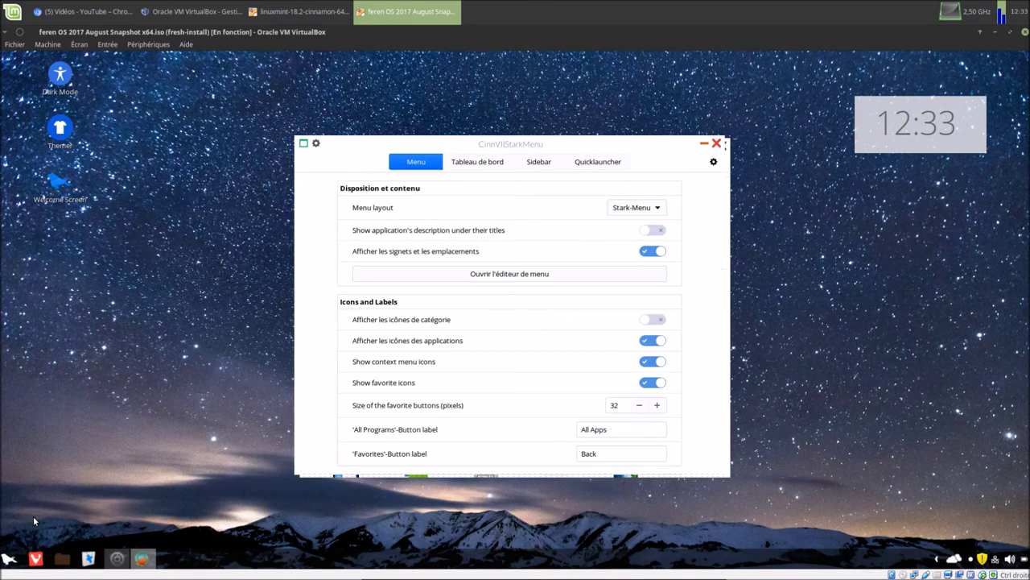
click(716, 144)
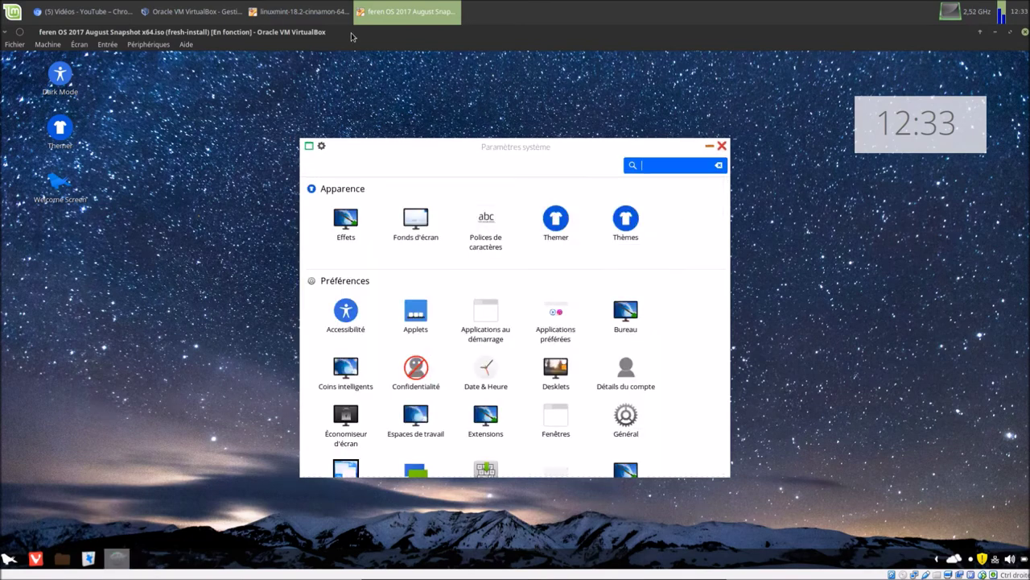
click(299, 11)
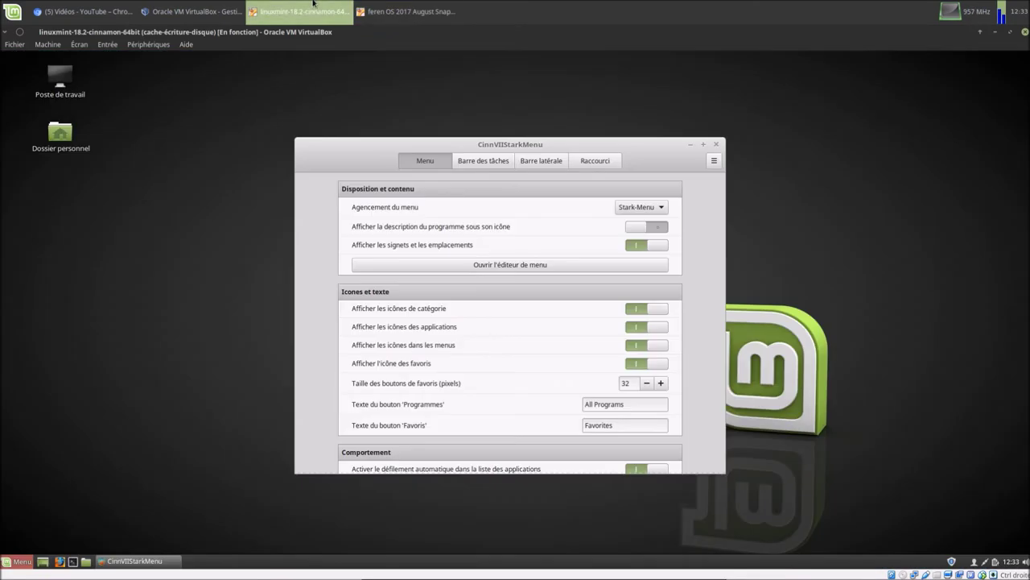
click(718, 144)
Switch to feren OS, look through its system settings categories, and view the Thèmes page before returning to the overview
click(407, 12)
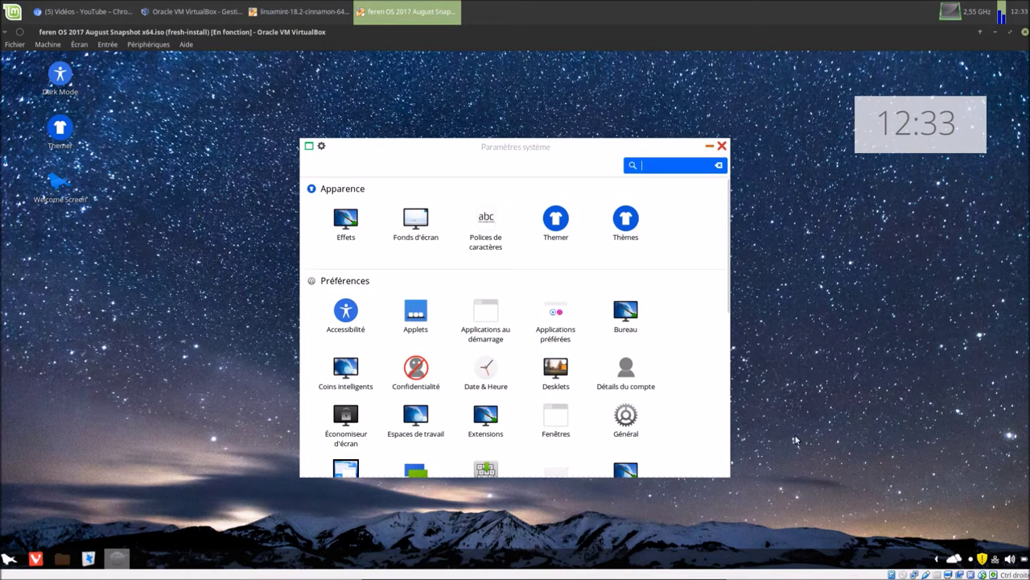
scroll(648, 367, down, 1)
scroll(648, 367, down, 5)
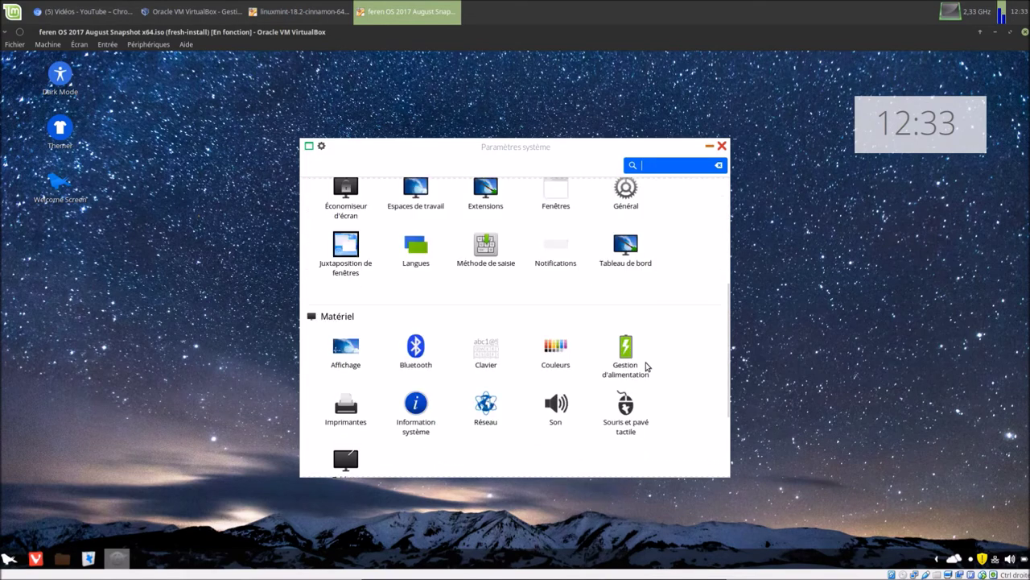
scroll(645, 366, up, 6)
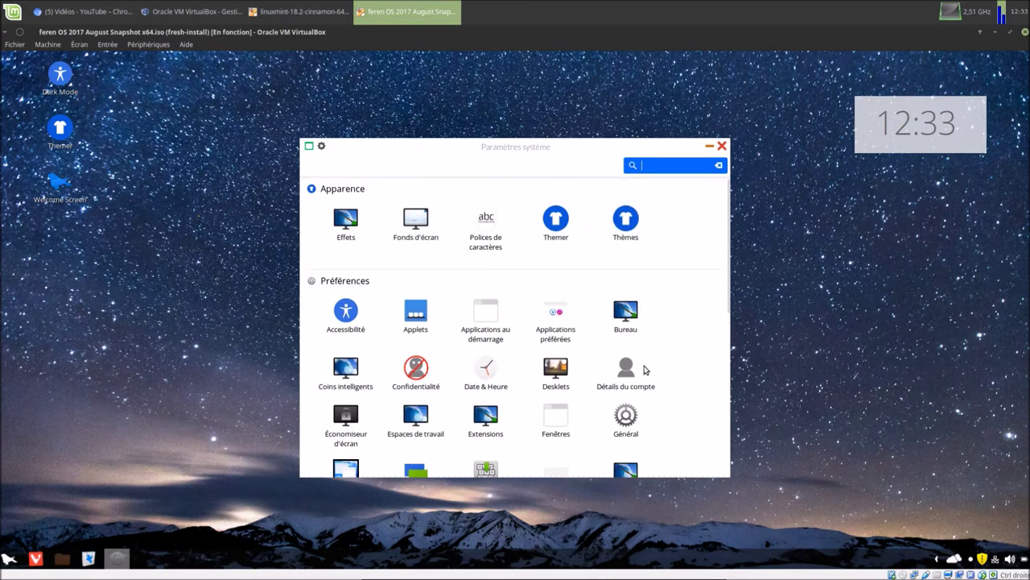
scroll(645, 369, down, 4)
scroll(645, 370, down, 4)
scroll(644, 368, up, 8)
click(633, 220)
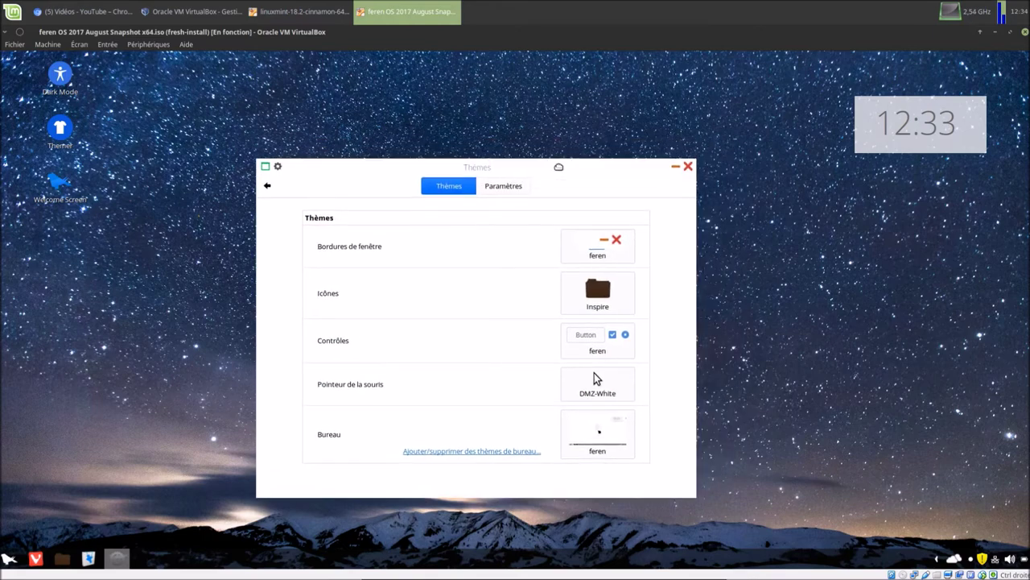
click(268, 186)
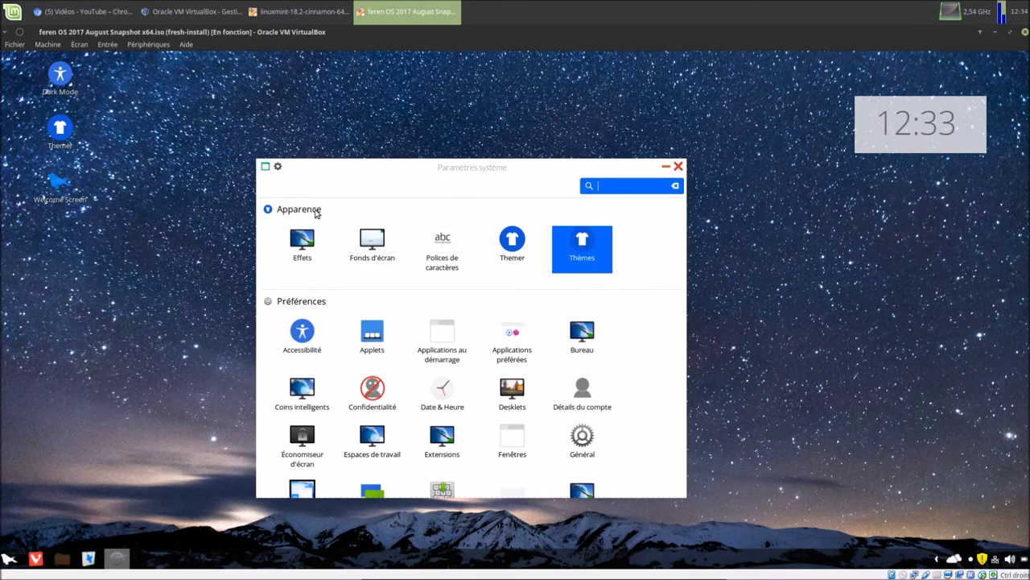
Open Themer from the feren OS system settings and close the settings window behind it
click(512, 237)
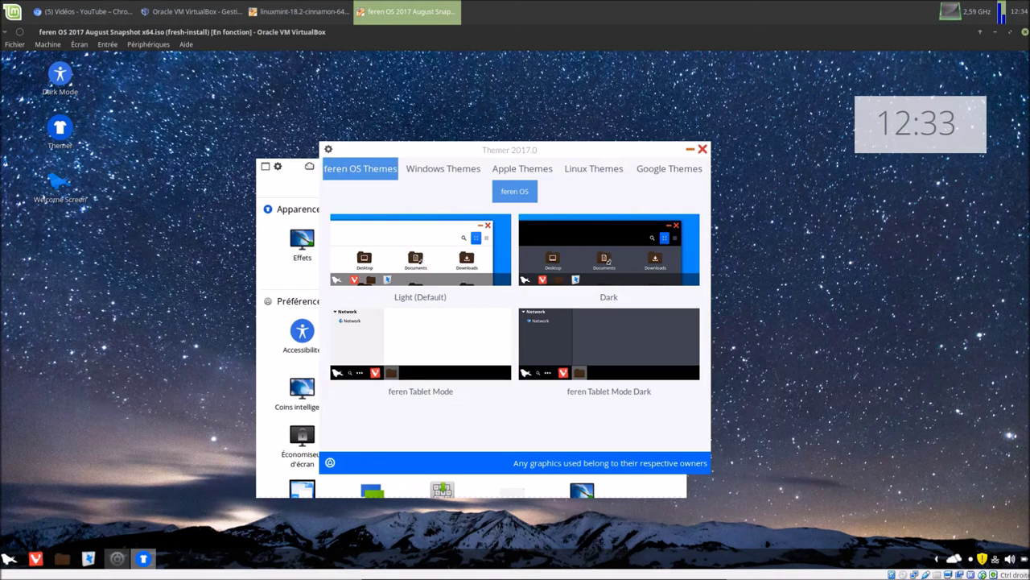
click(310, 167)
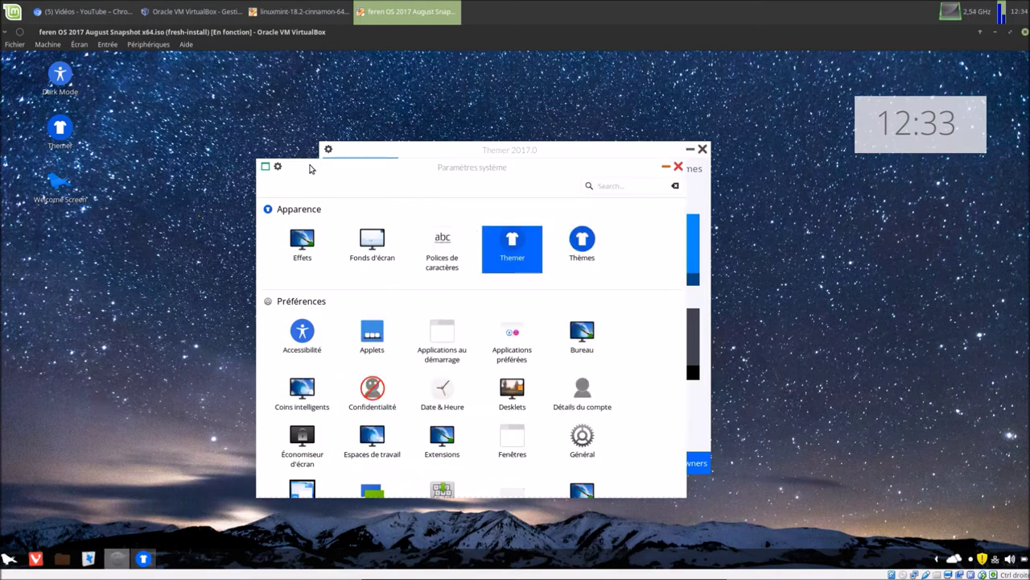
click(678, 167)
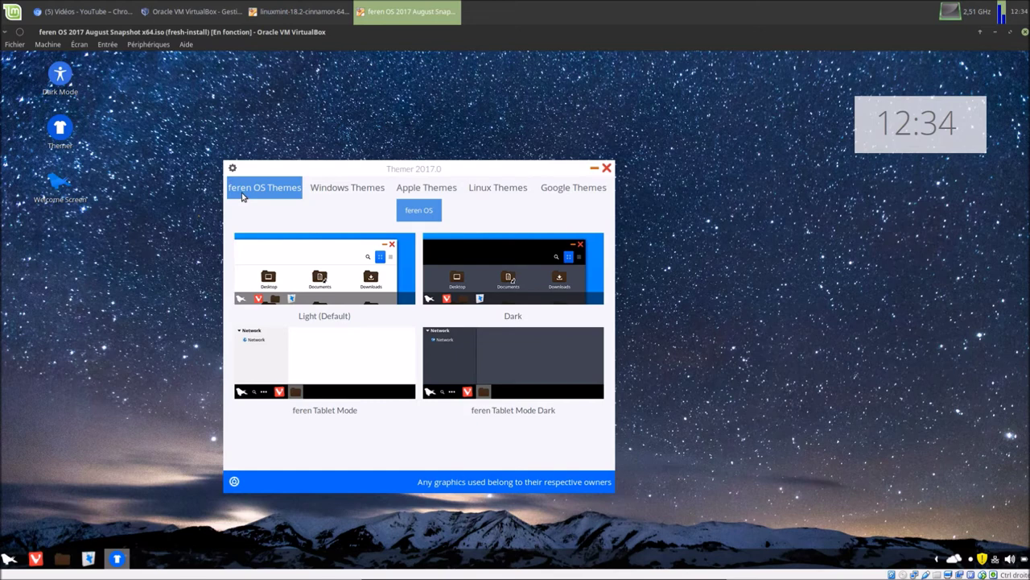
Install the Windows 10 Light theme in Themer, authorising the installation with the account password
click(343, 190)
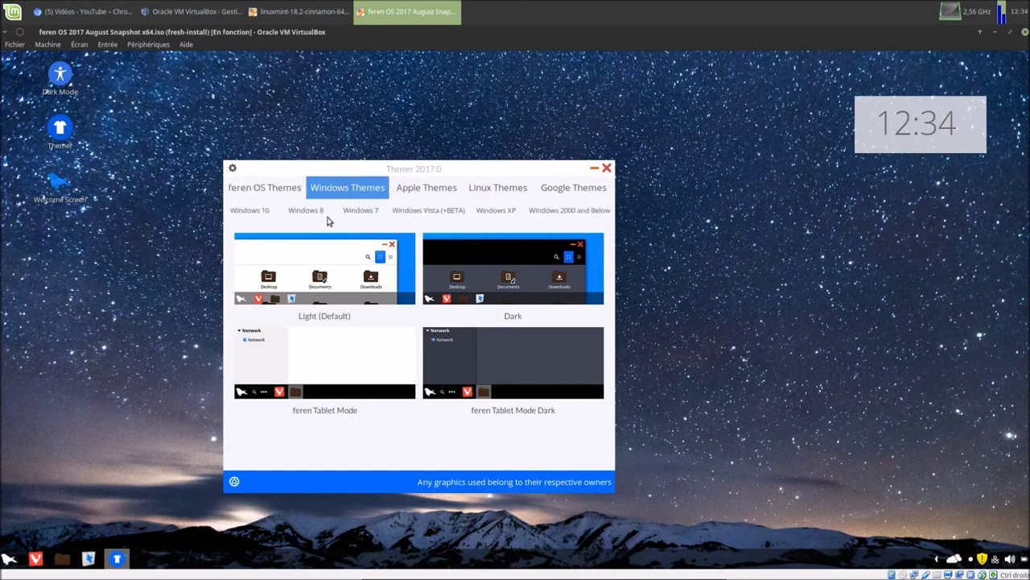
click(254, 214)
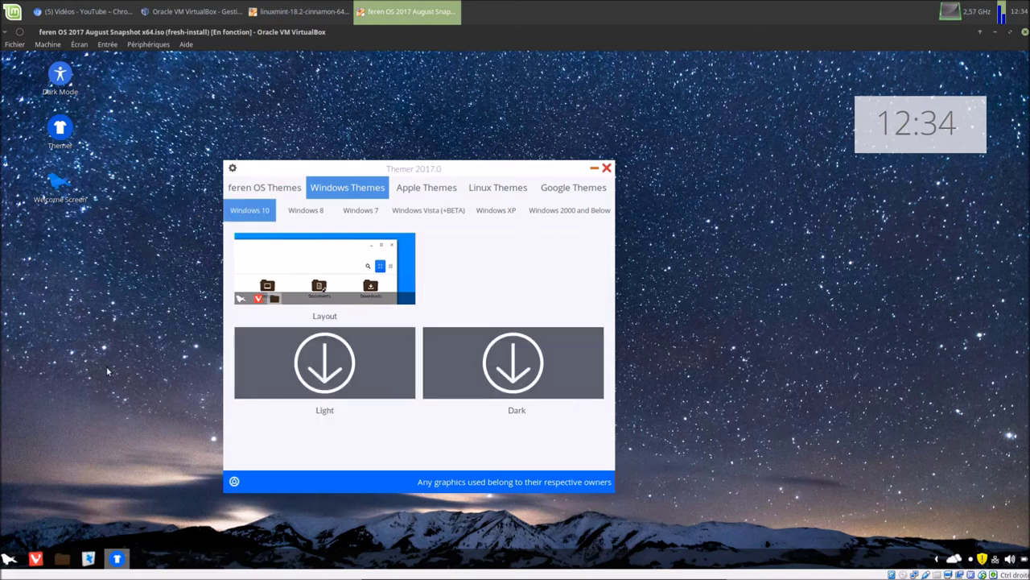
click(335, 374)
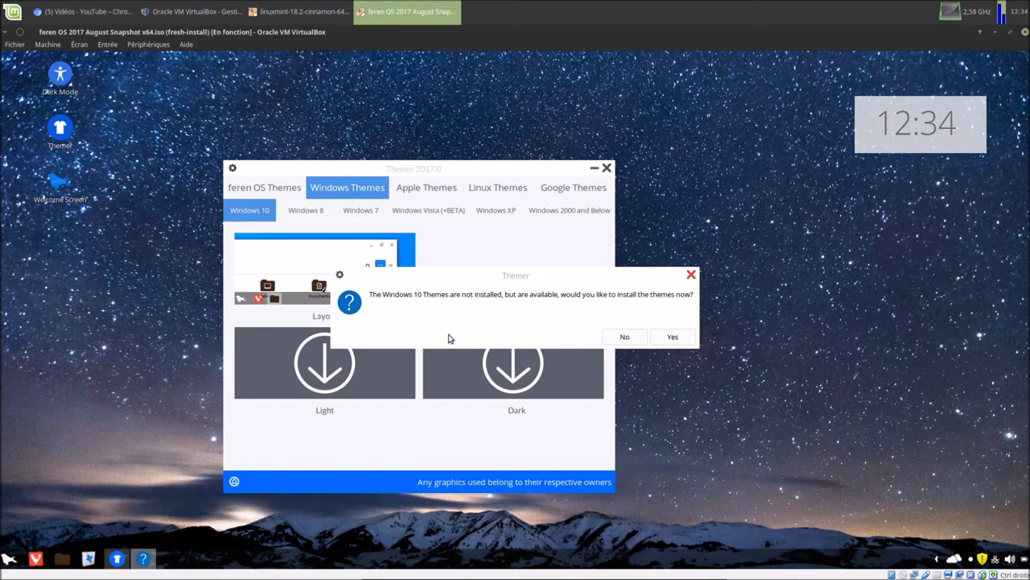
click(670, 337)
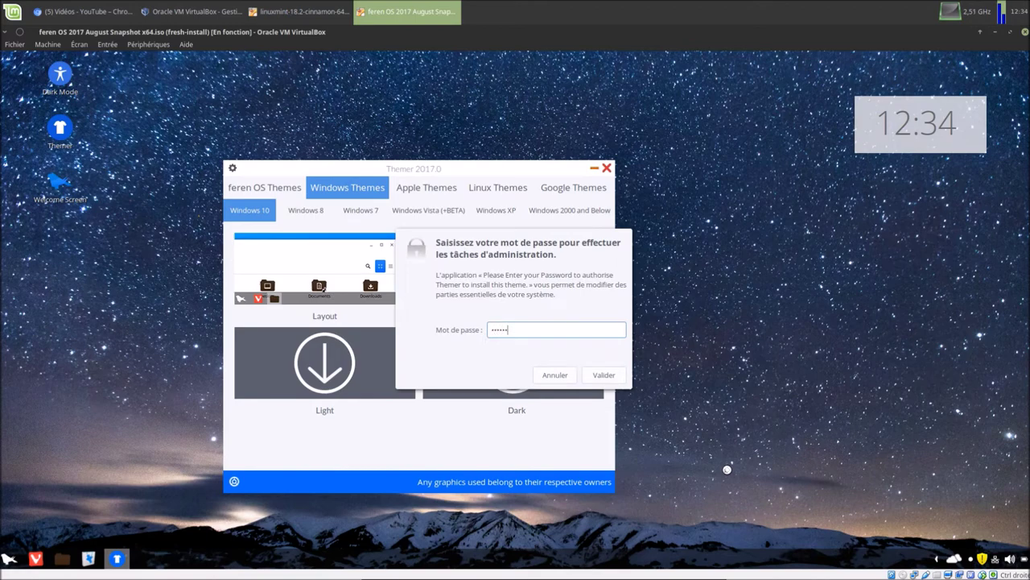
key(Return)
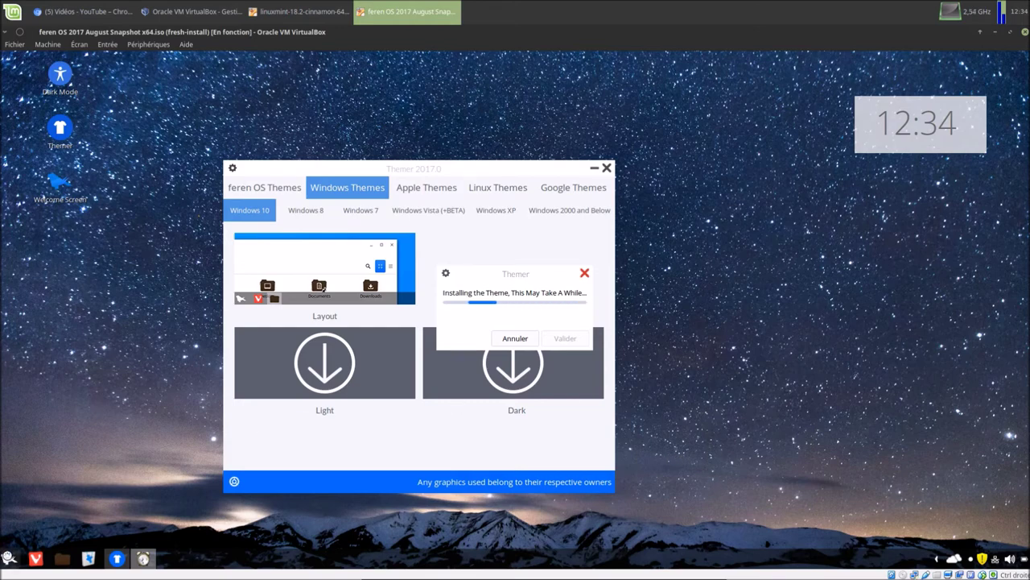
View the Applications préférées and Applications au démarrage pages in system settings, then close the window
click(10, 557)
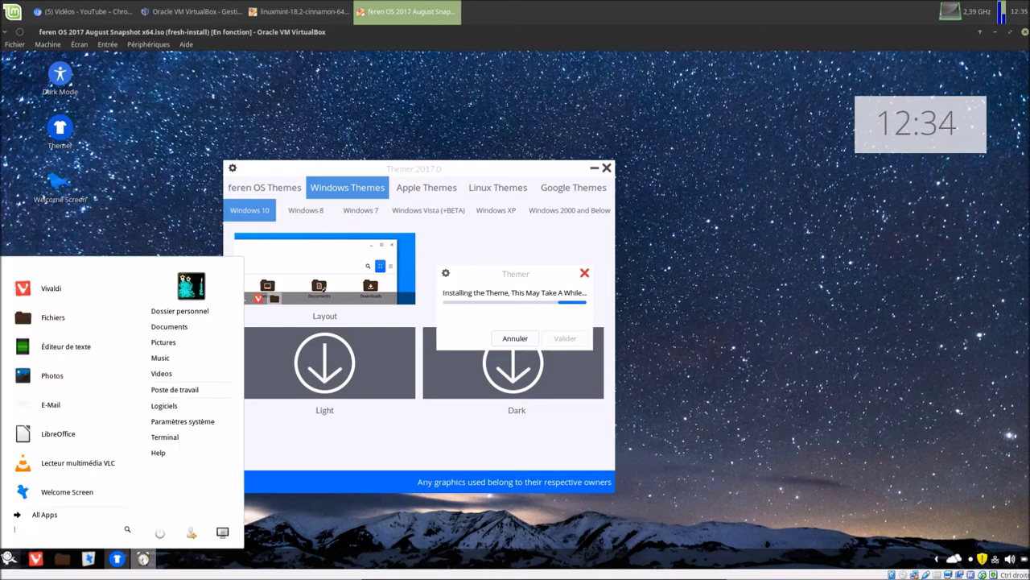
click(195, 423)
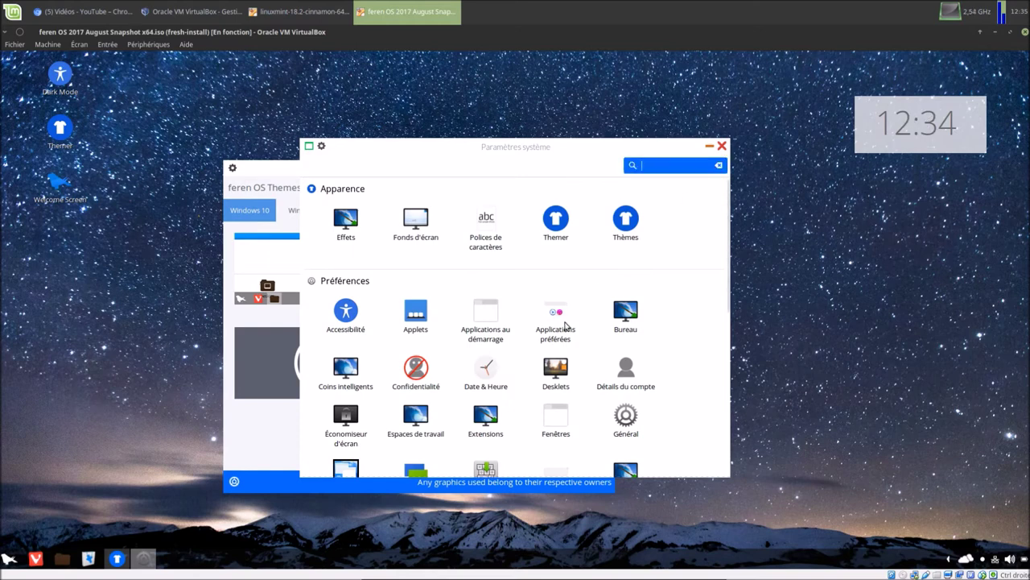
click(557, 318)
click(313, 167)
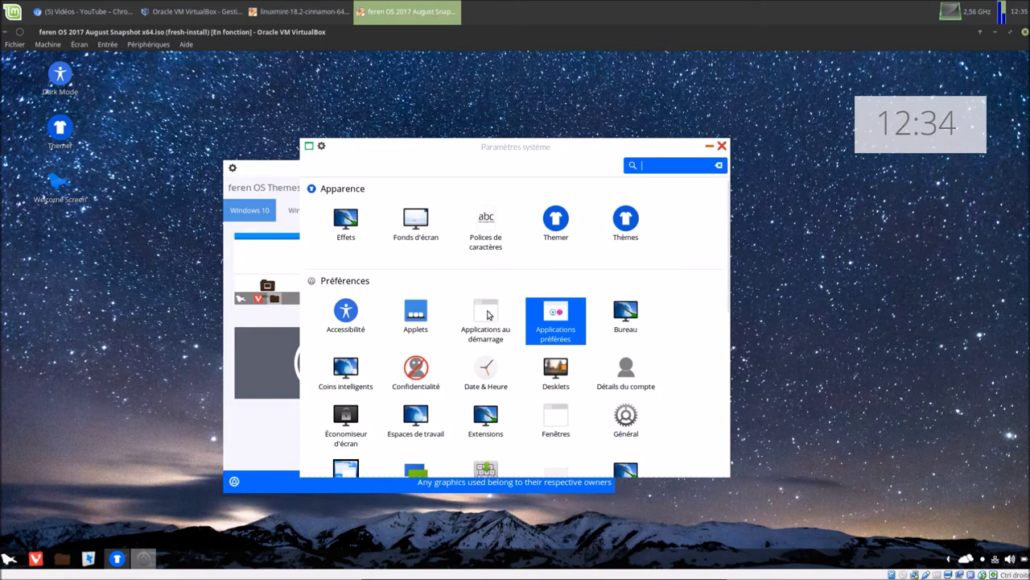
click(488, 314)
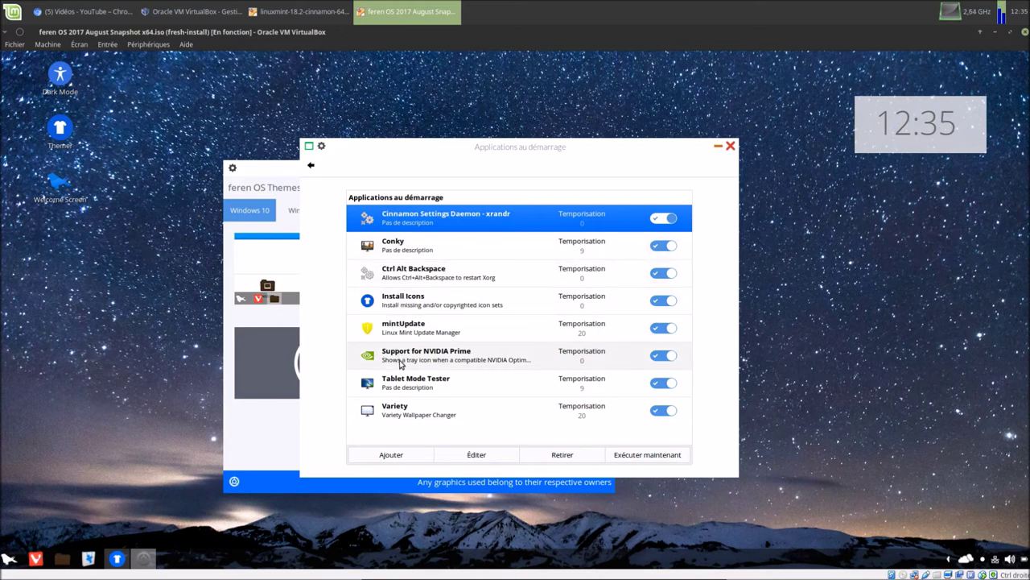
click(730, 146)
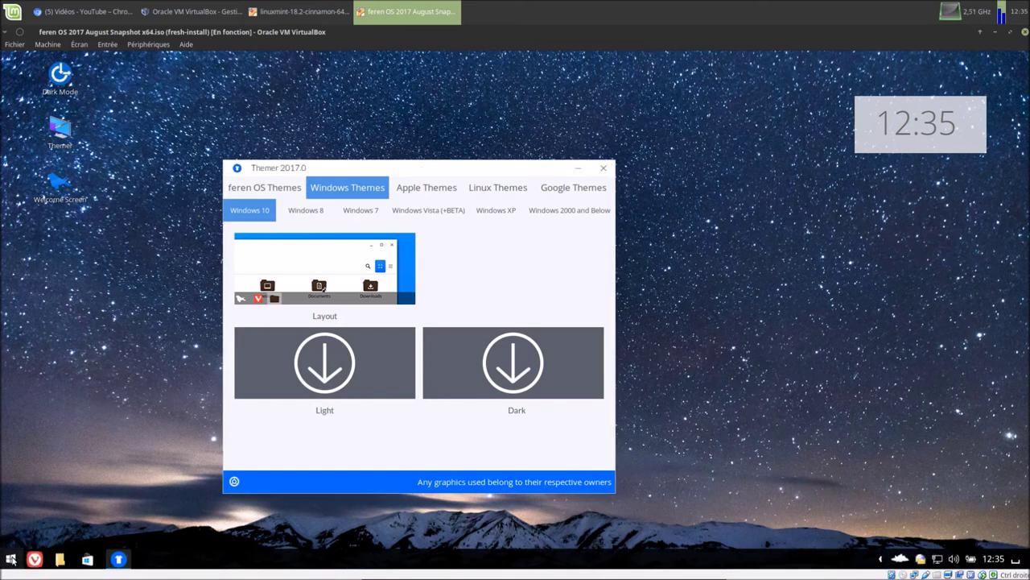
View the start menu under the current theme, and apply the feren OS layout from the feren OS Themes category in Themer
click(11, 559)
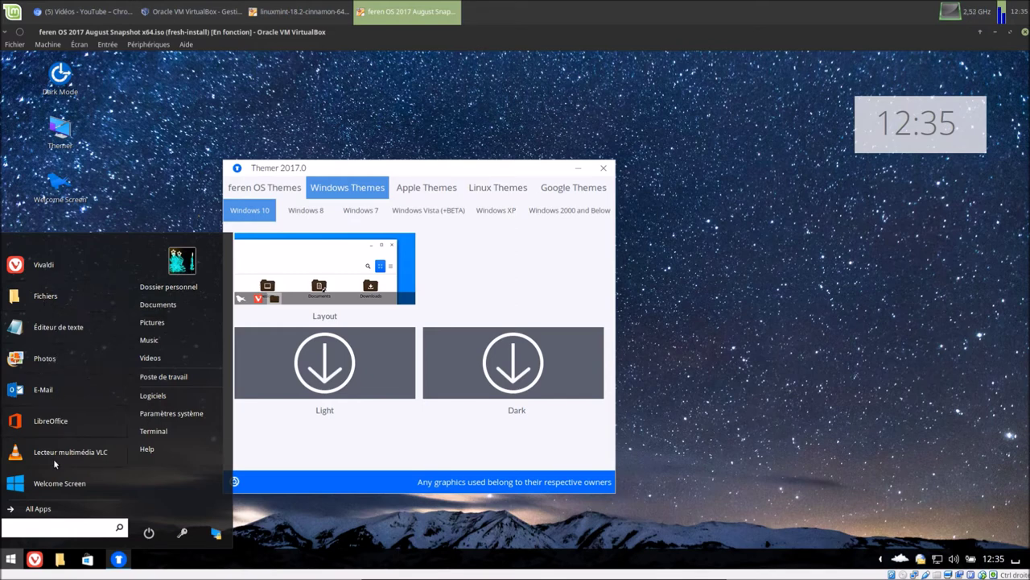
click(124, 151)
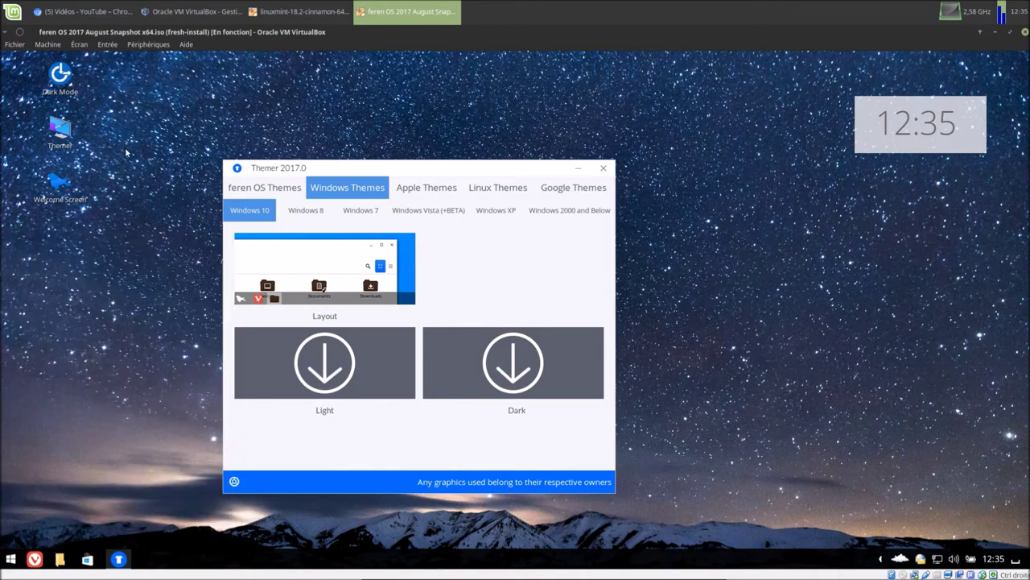
click(262, 190)
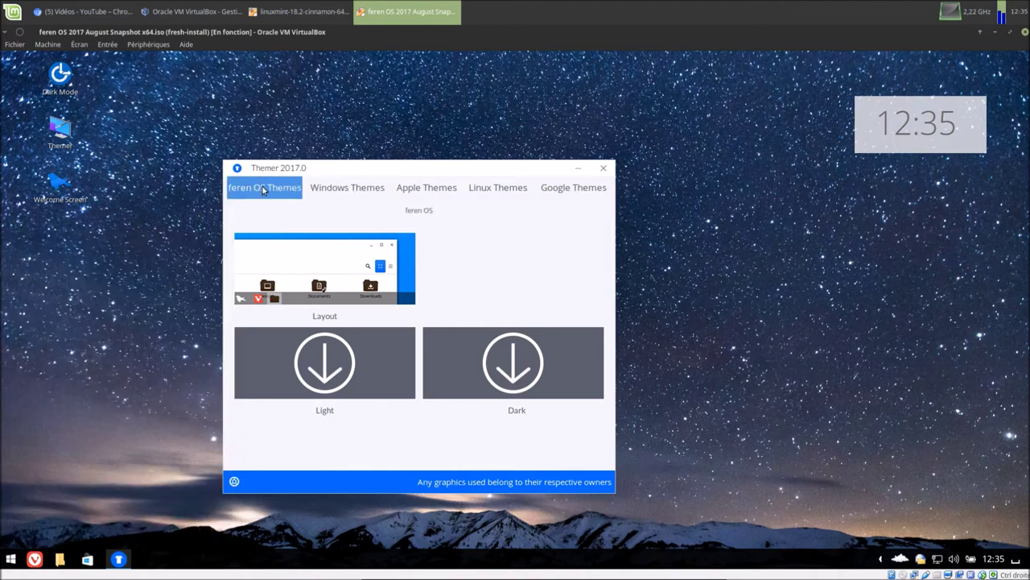
click(302, 267)
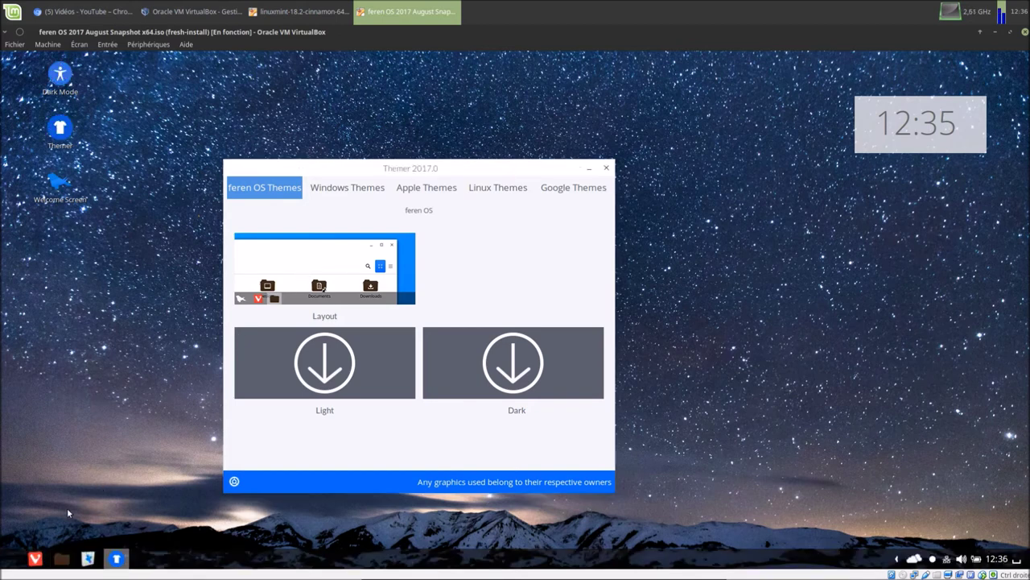
click(10, 559)
click(9, 559)
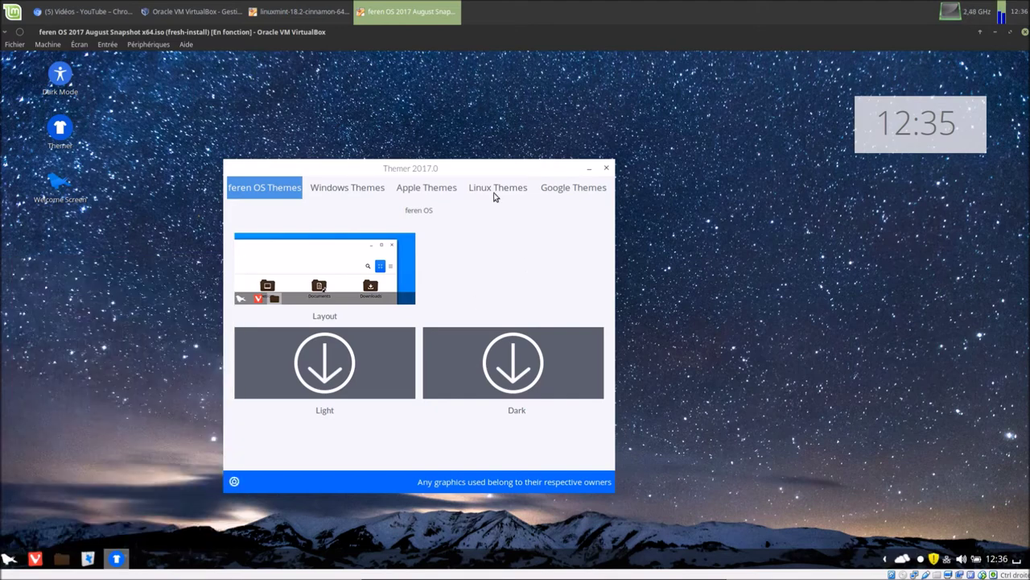
Browse the Windows, Apple, Linux and Google theme categories in Themer and close it
click(349, 191)
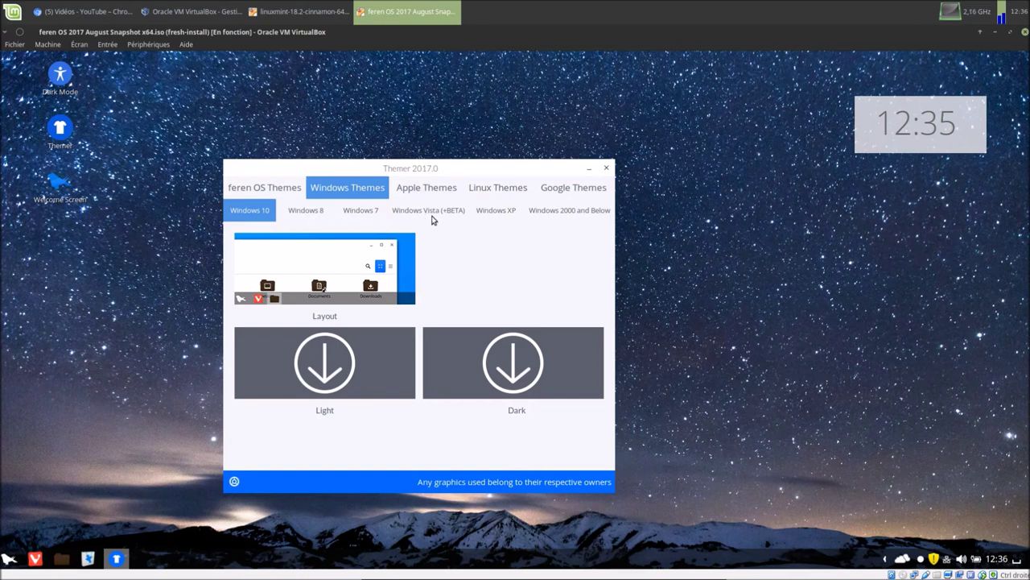
click(448, 193)
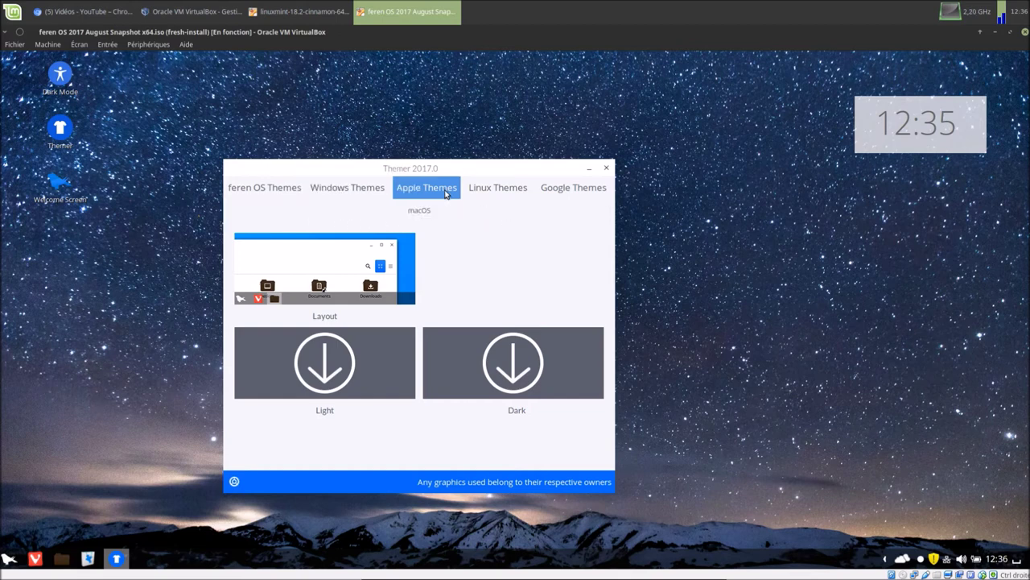
click(357, 190)
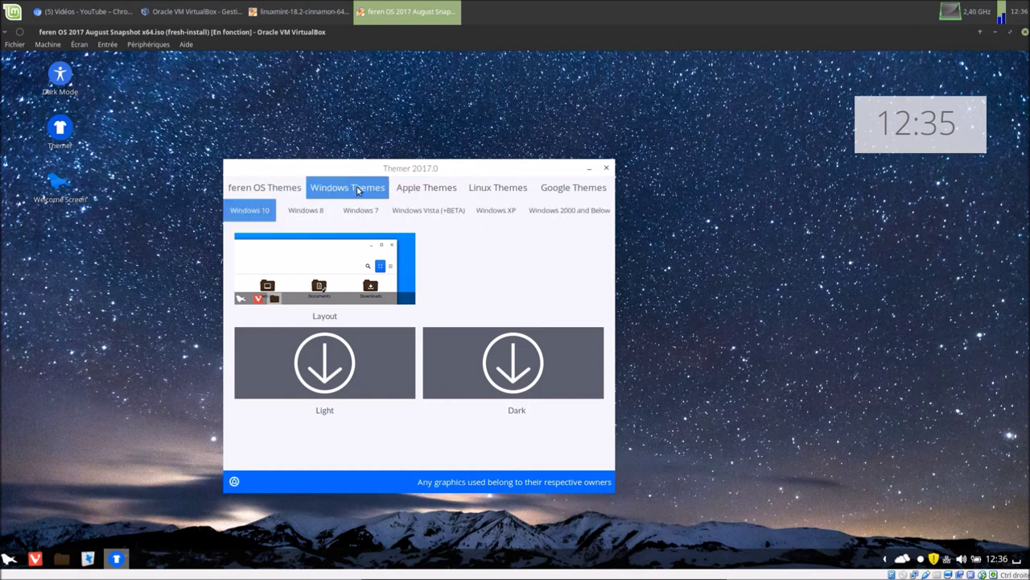
click(409, 187)
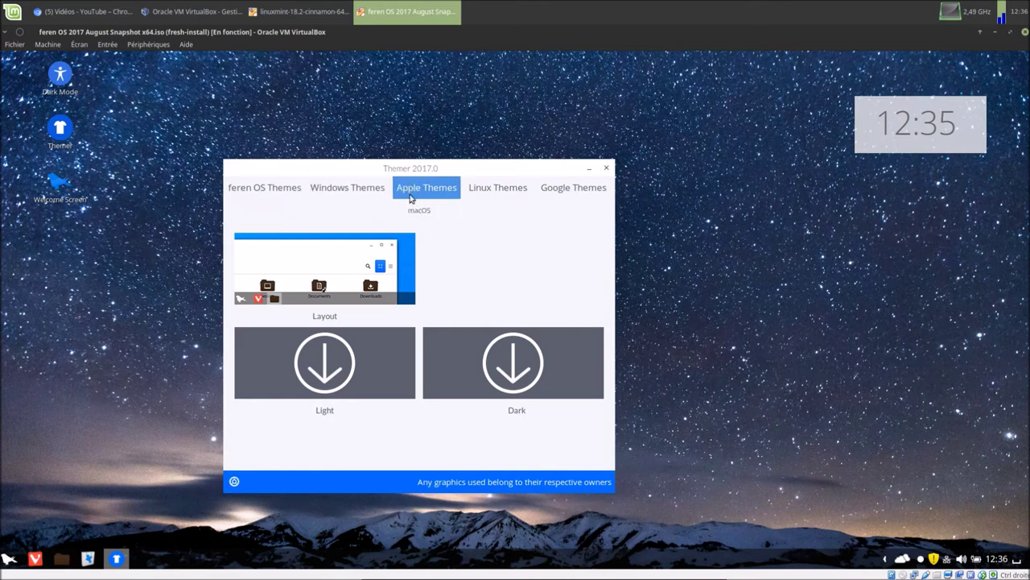
click(414, 211)
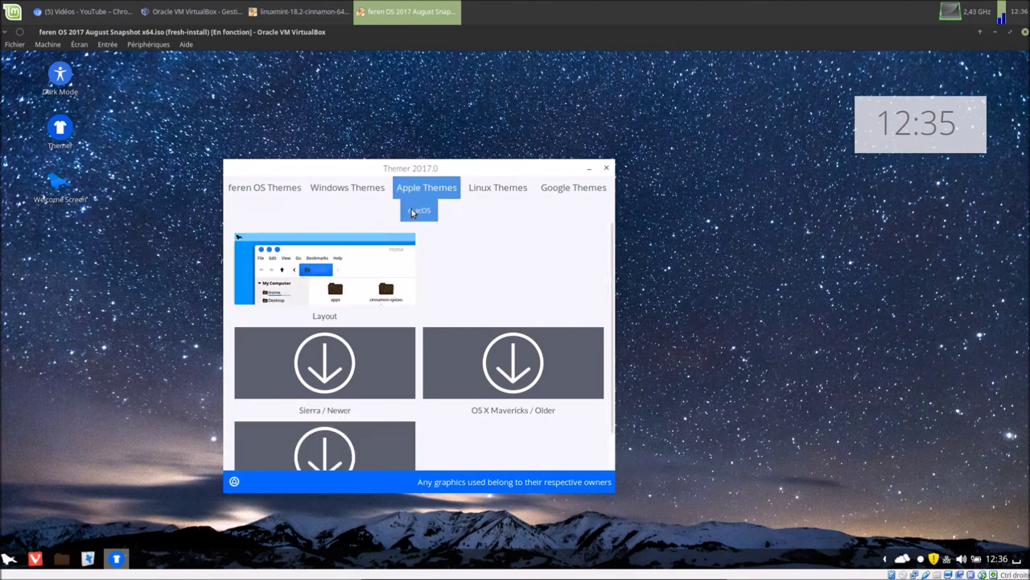
click(508, 193)
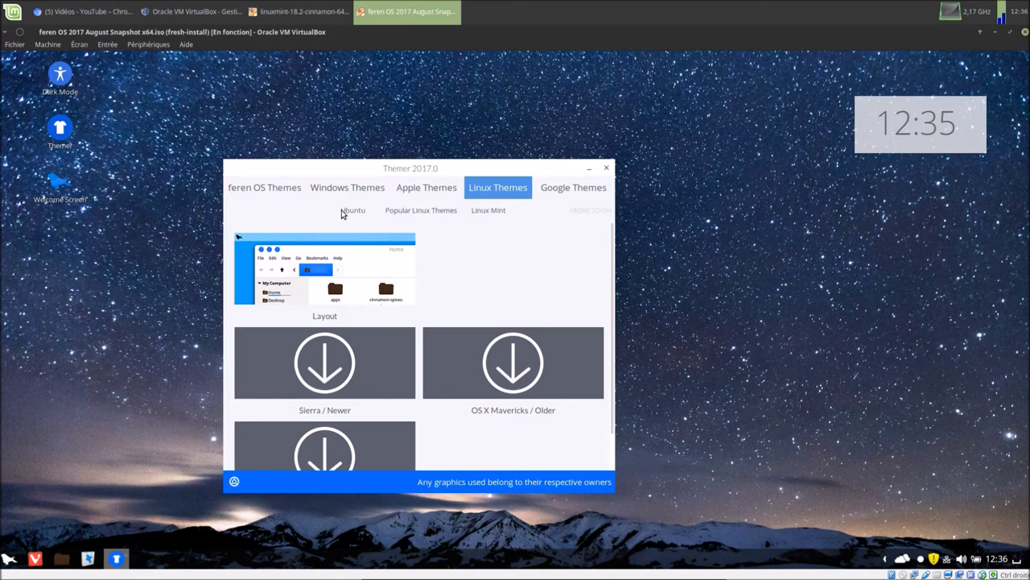
click(342, 212)
click(395, 212)
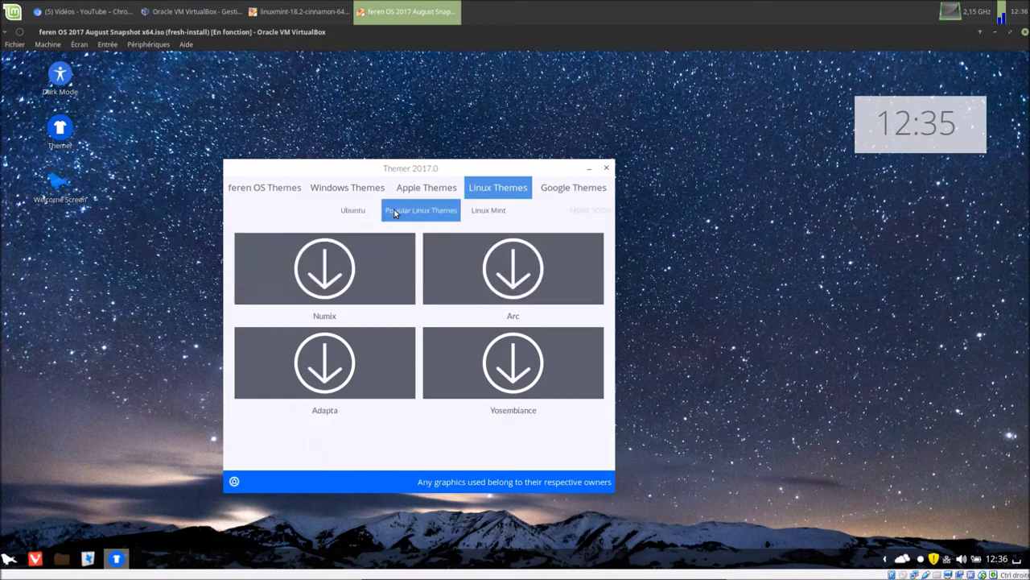
click(484, 219)
click(573, 191)
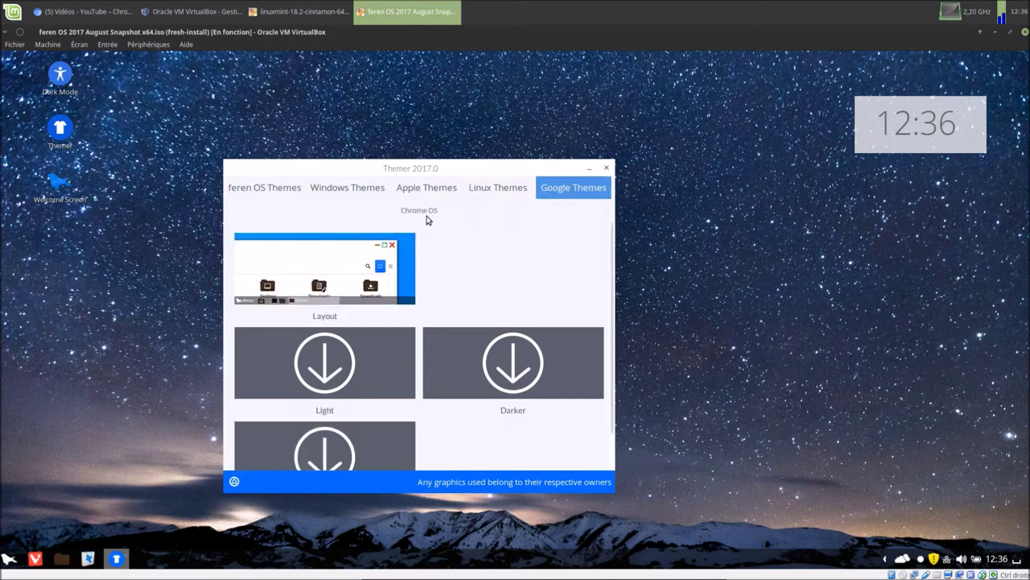
click(425, 214)
click(606, 167)
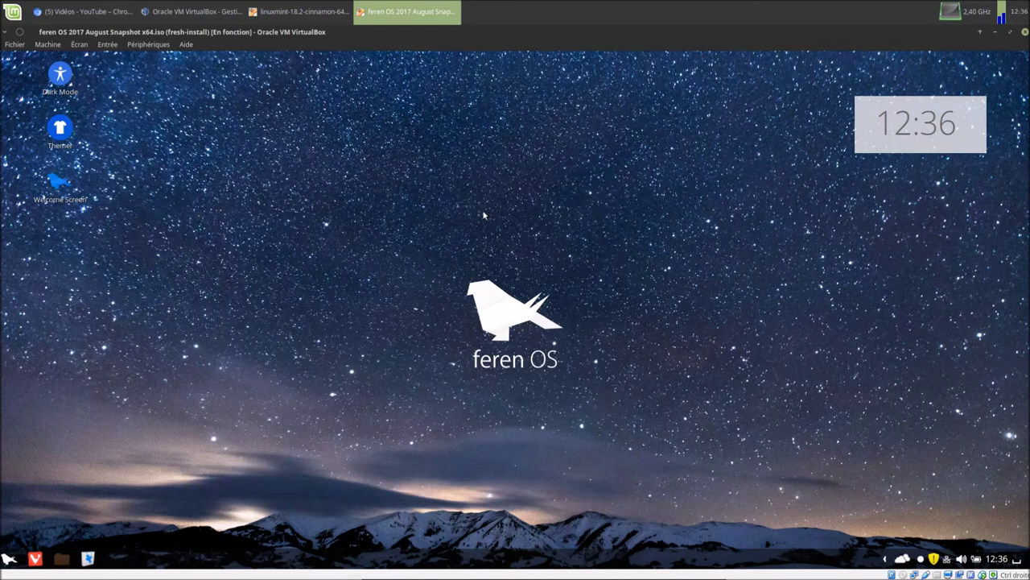
Search the applications for "web" and launch Web Browser Manager, authorising it with the account password
click(9, 558)
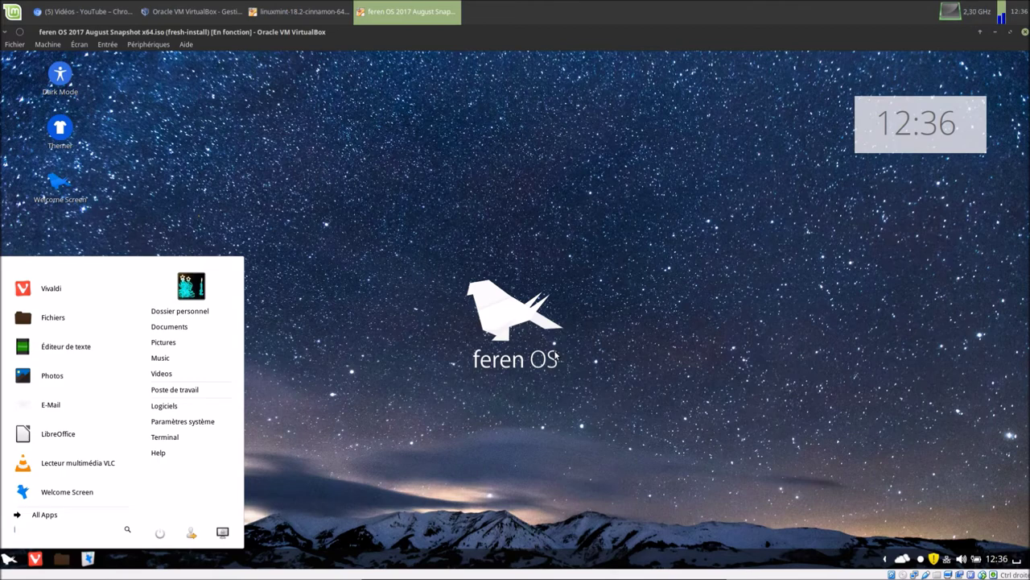
text(web)
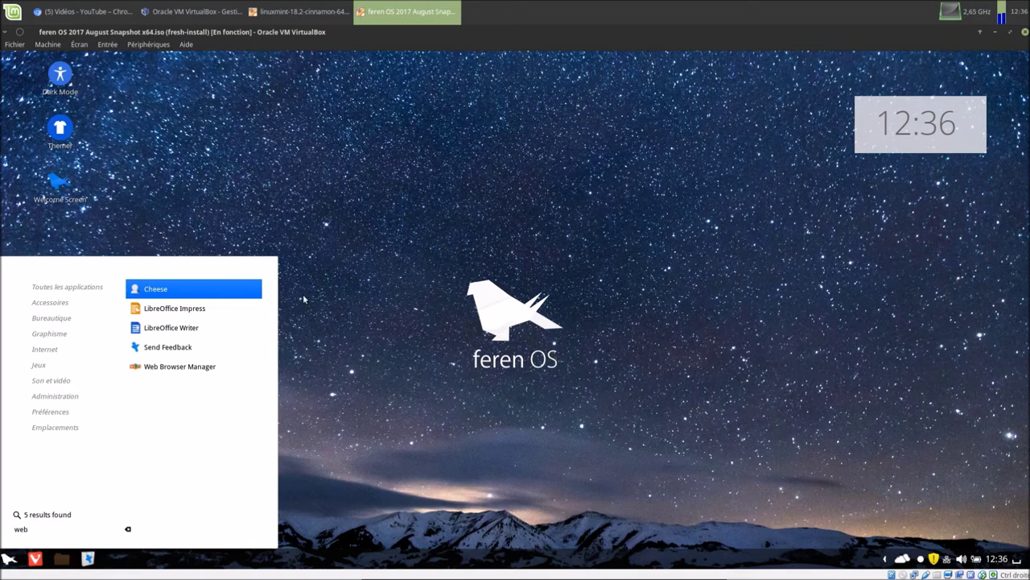
click(166, 366)
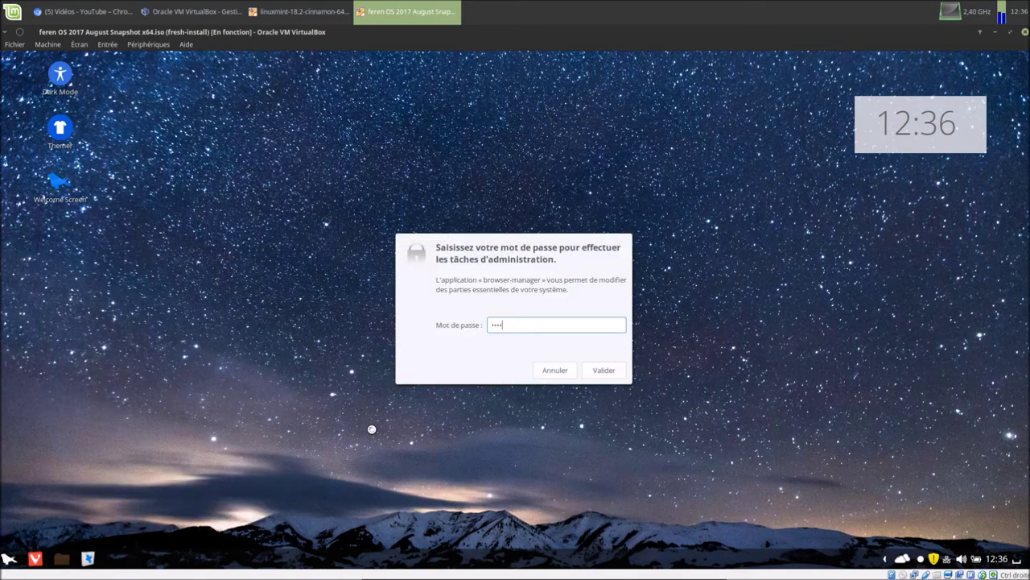
key(Return)
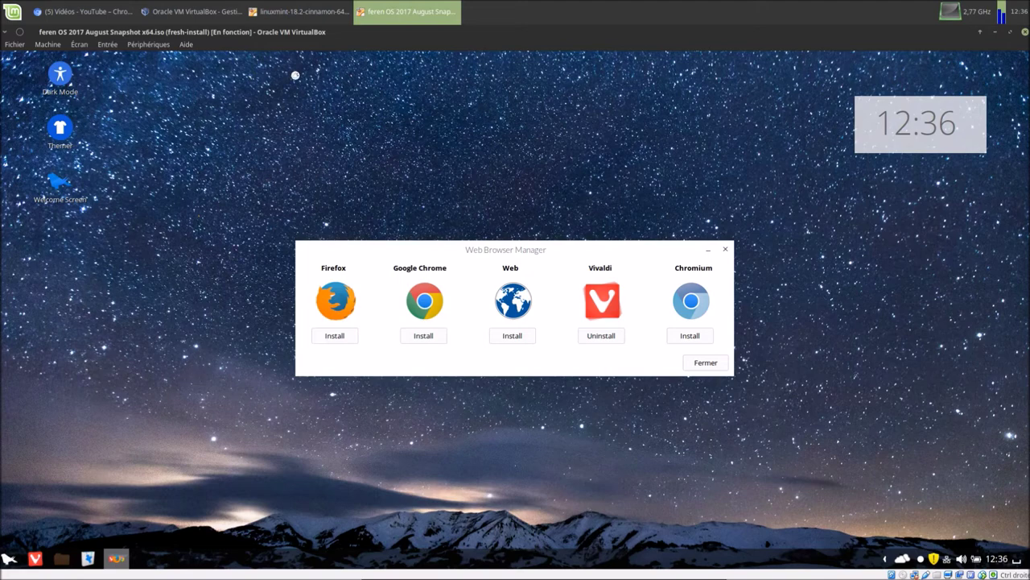
Switch to the Linux Mint virtual machine and power it off, restoring the current snapshot 'cache-écriture-disque'
click(301, 11)
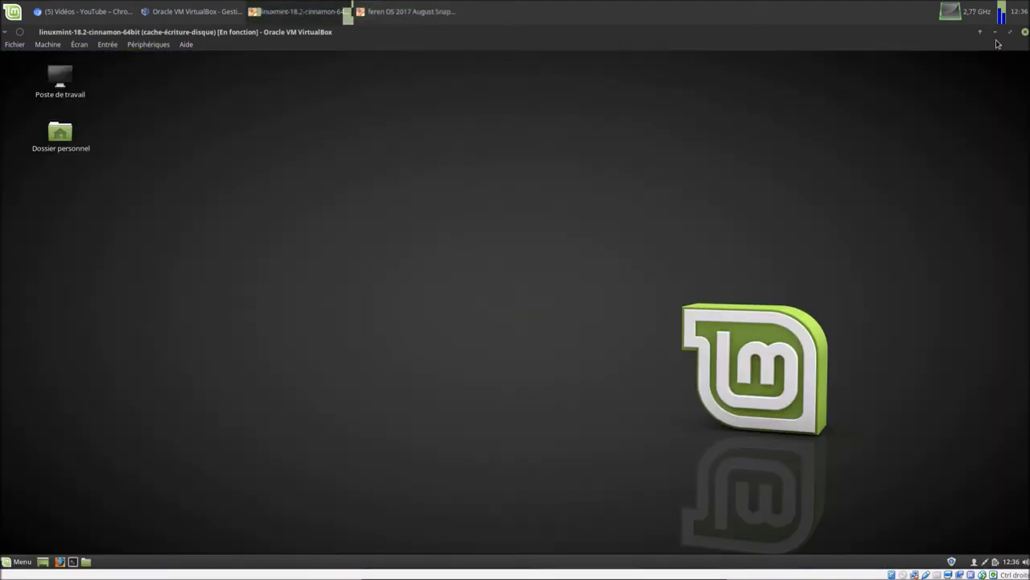
click(1025, 32)
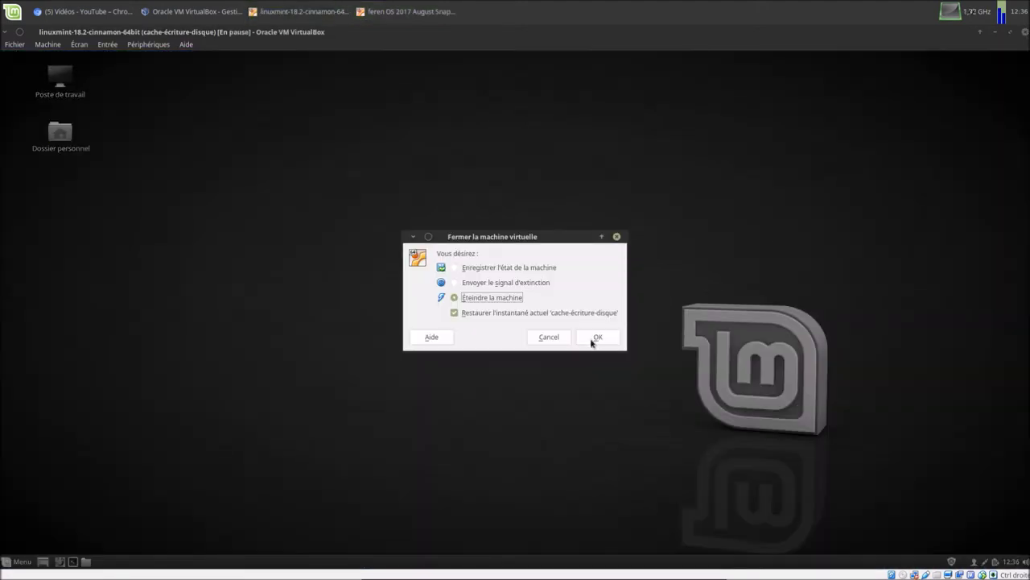
click(589, 339)
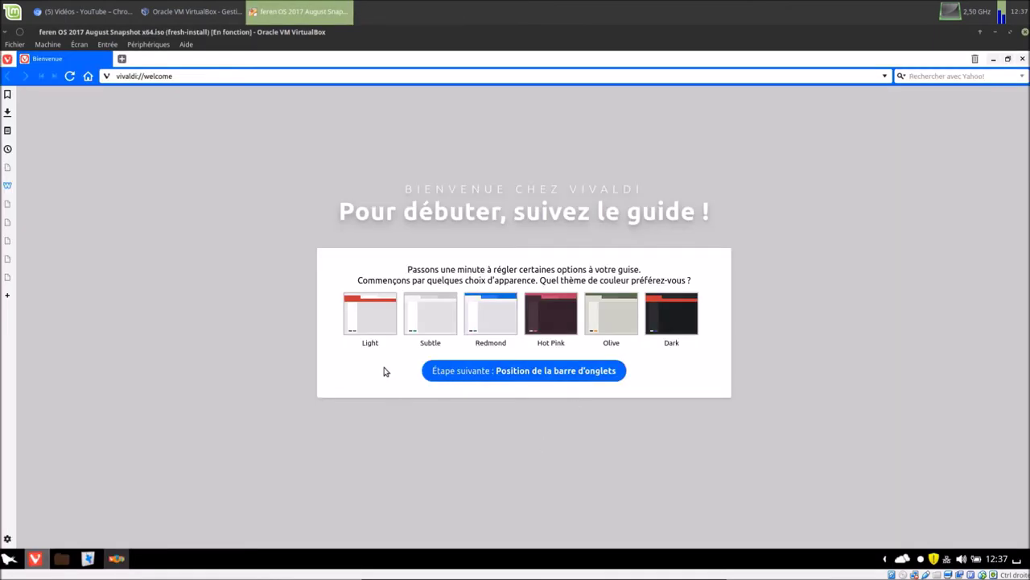
Choose the Light colour theme in Vivaldi's welcome guide and go through its remaining steps, keeping the Brouillard background
click(368, 324)
click(479, 370)
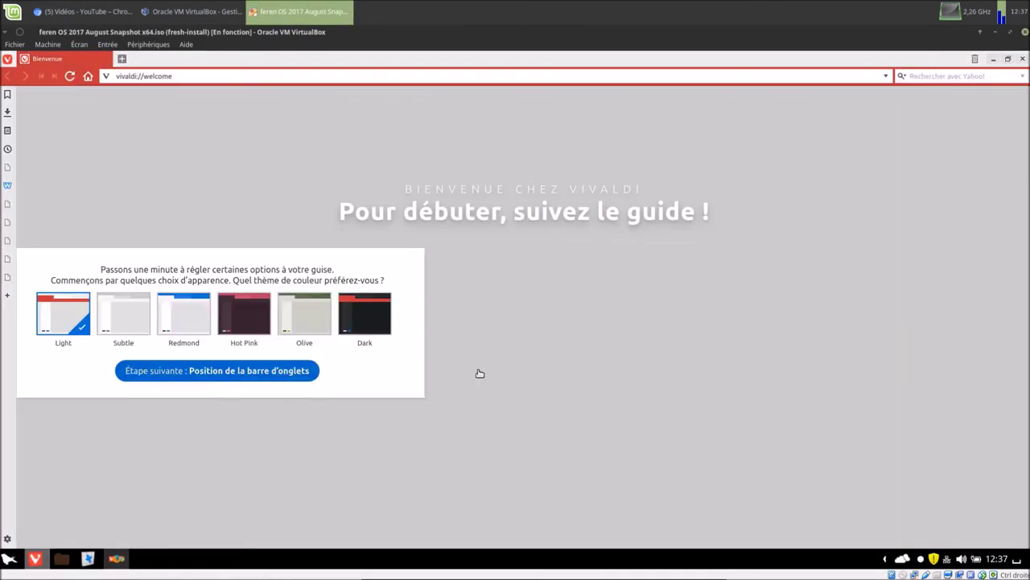
click(499, 375)
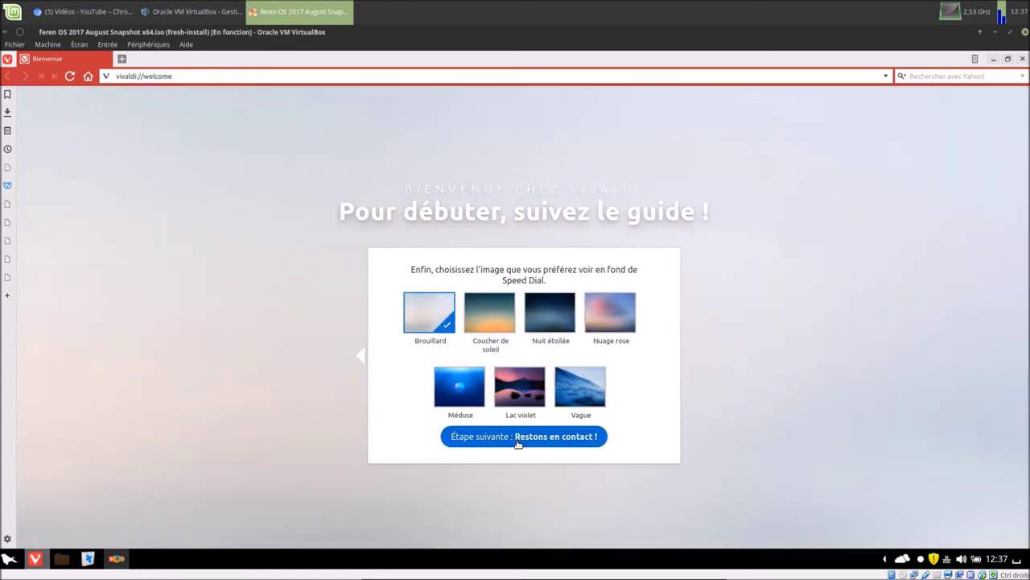
click(519, 438)
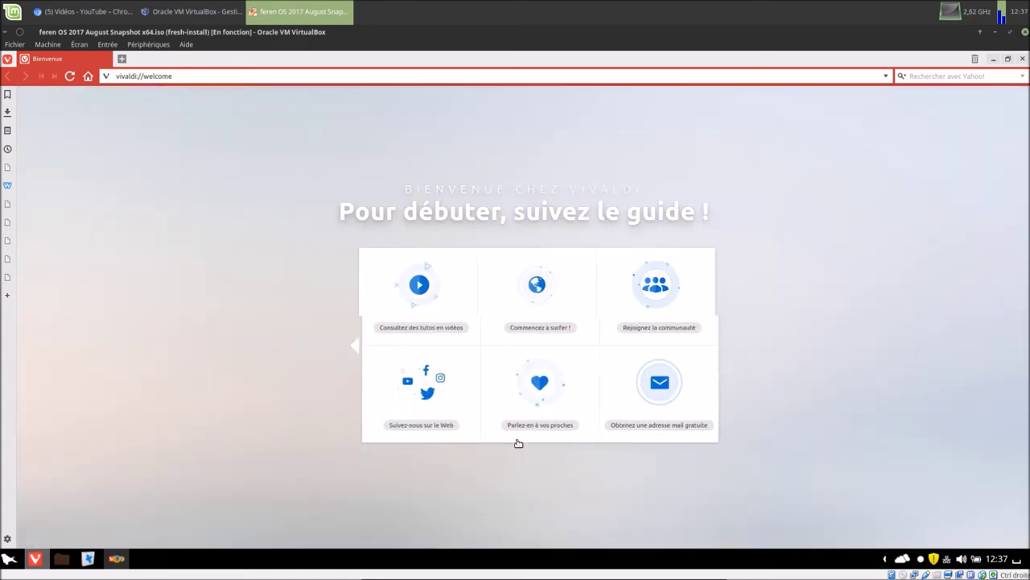
Replace Vivaldi's Bienvenue tab with a Speed Dial tab, look at the main menu, and close the browser
click(122, 58)
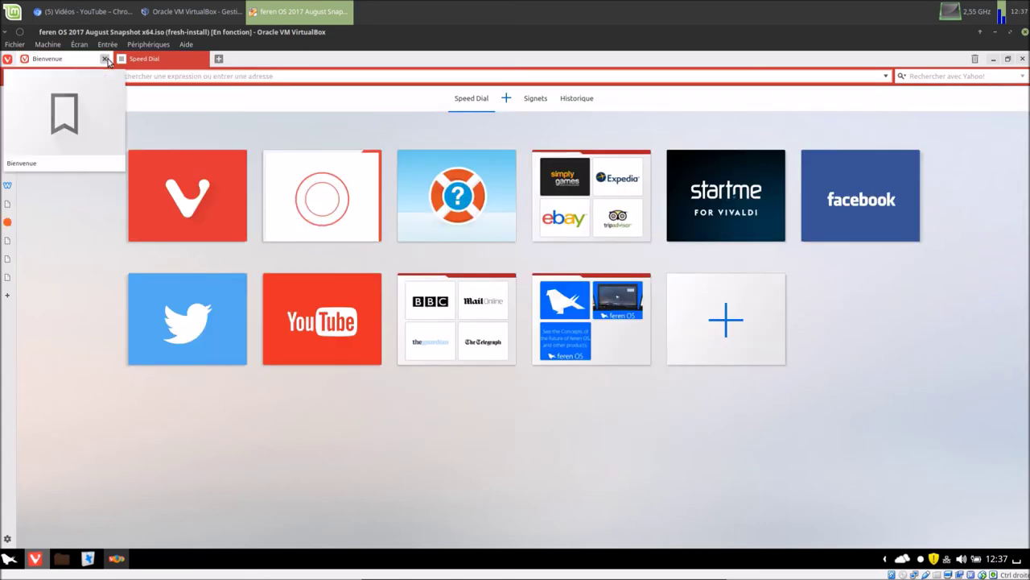
click(108, 60)
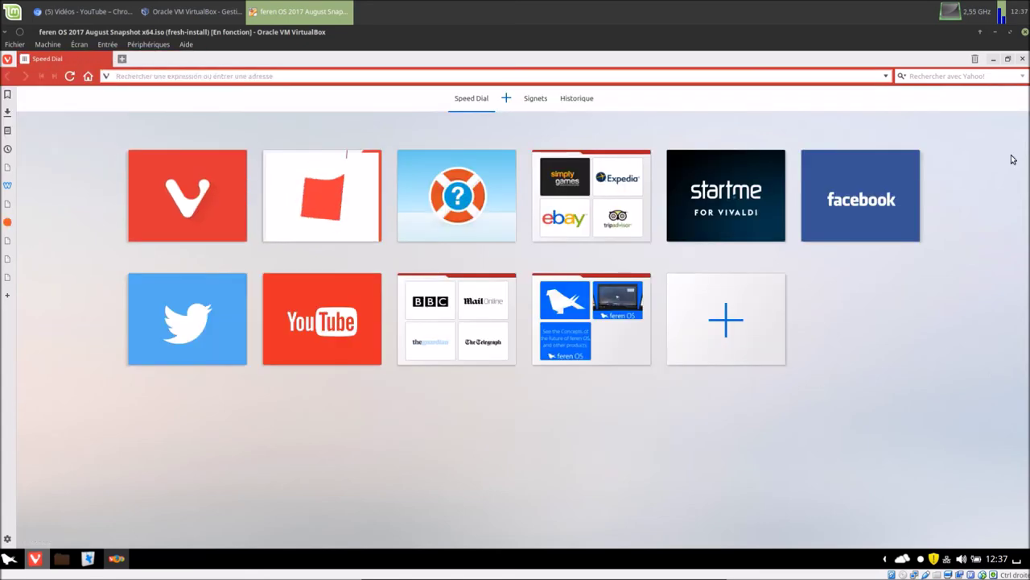
click(6, 59)
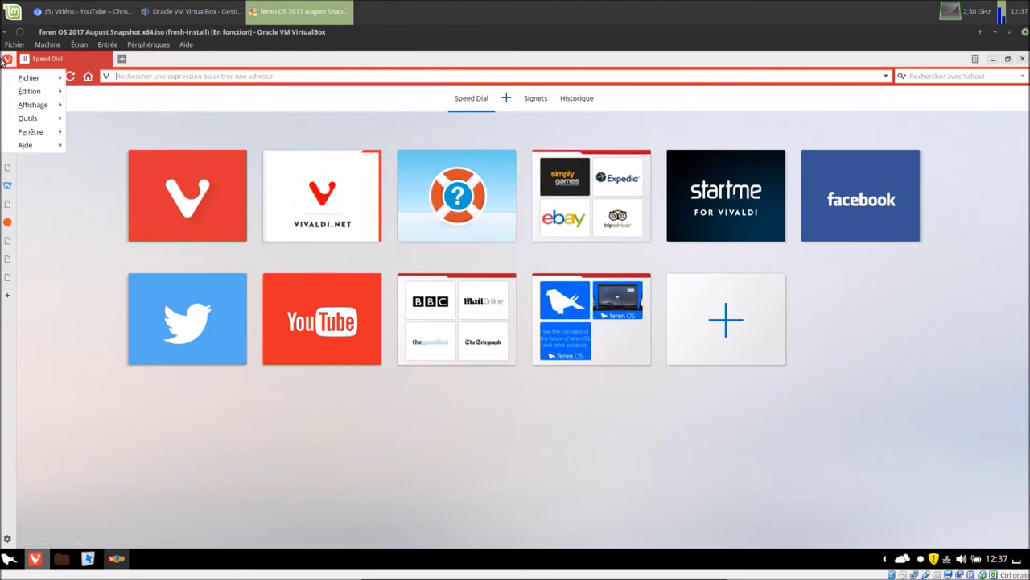
click(269, 108)
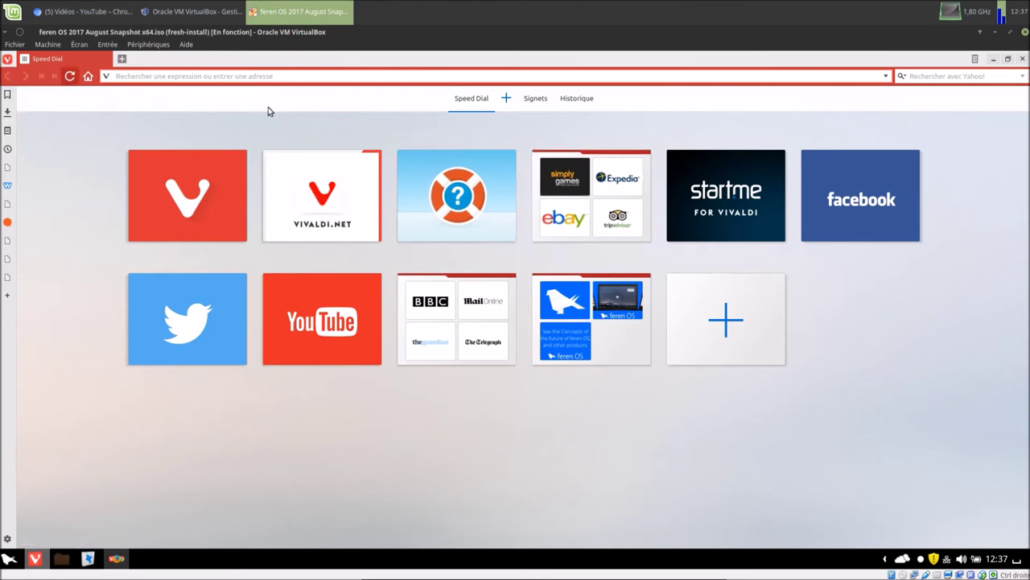
click(1022, 59)
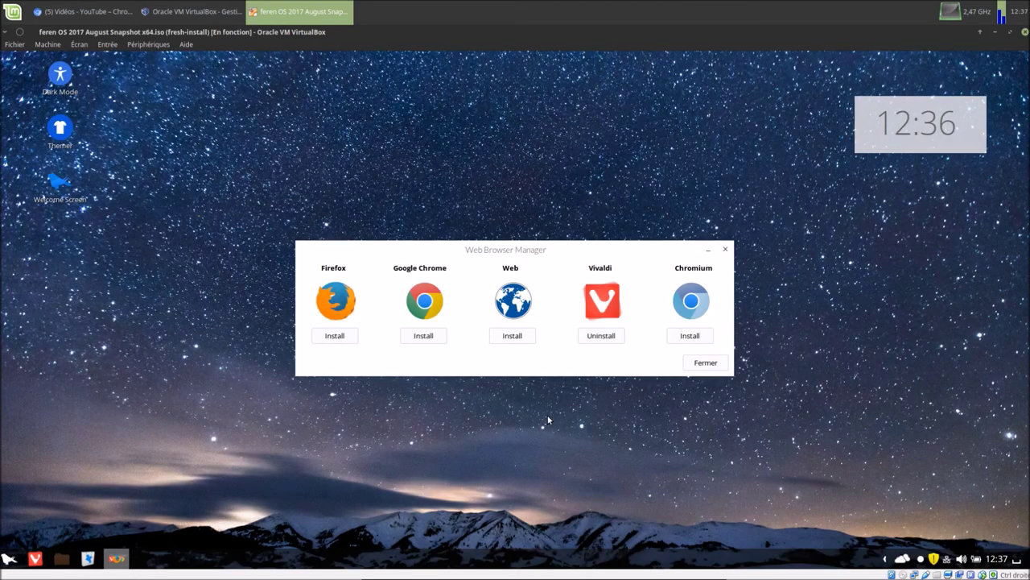
Install Firefox from Web Browser Manager and confirm the installation
click(335, 337)
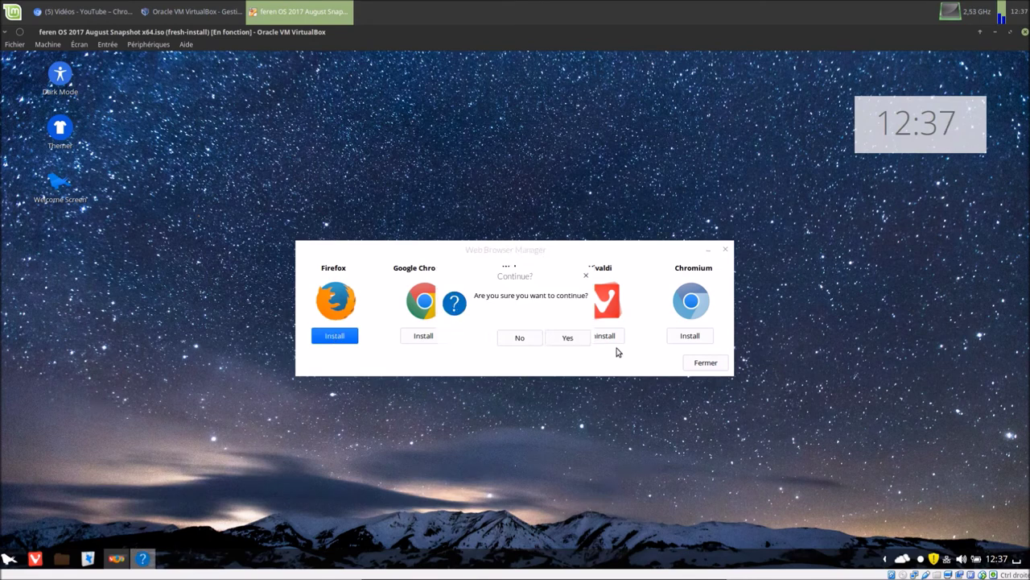
click(586, 340)
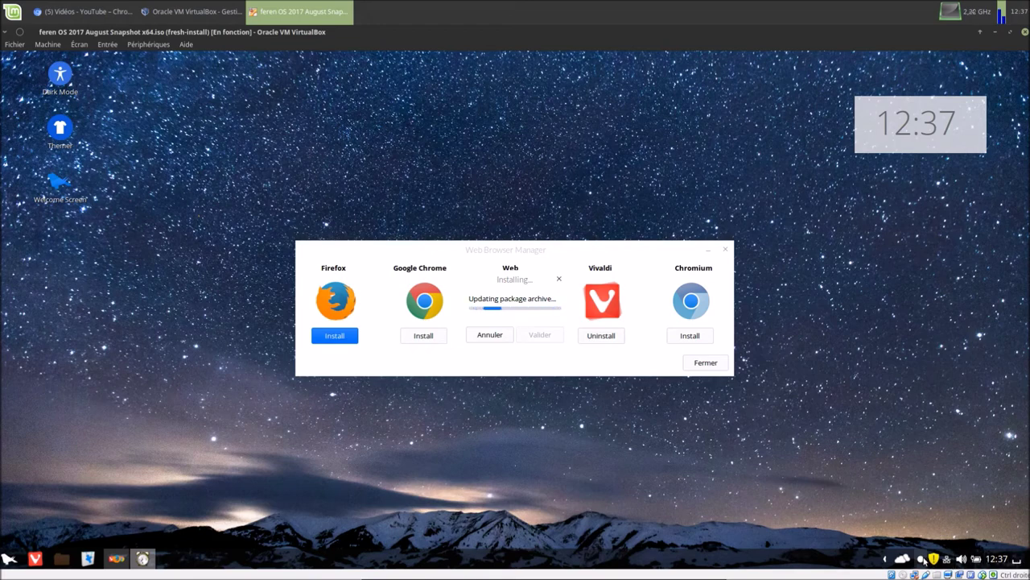
click(887, 558)
click(7, 555)
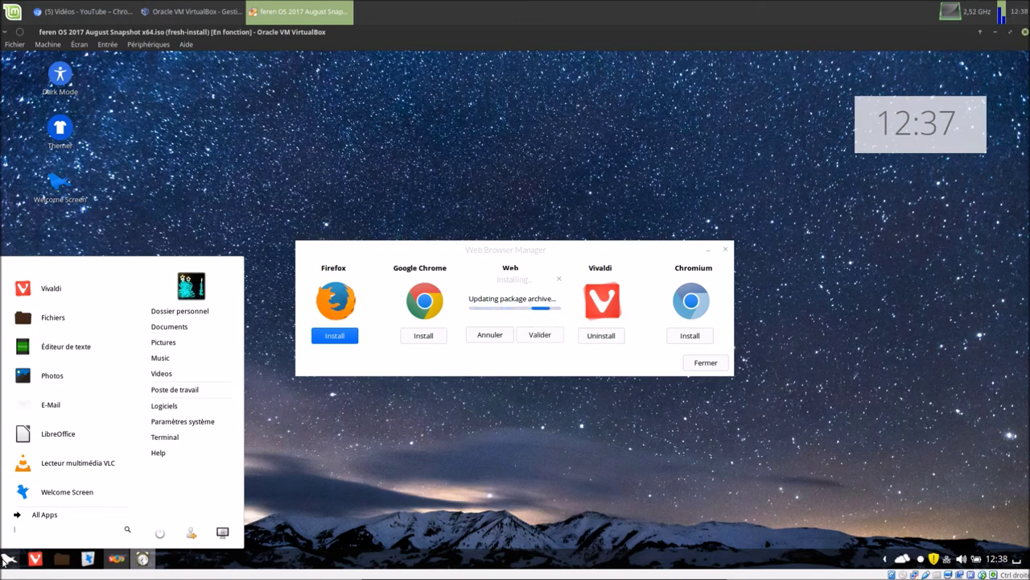
click(6, 561)
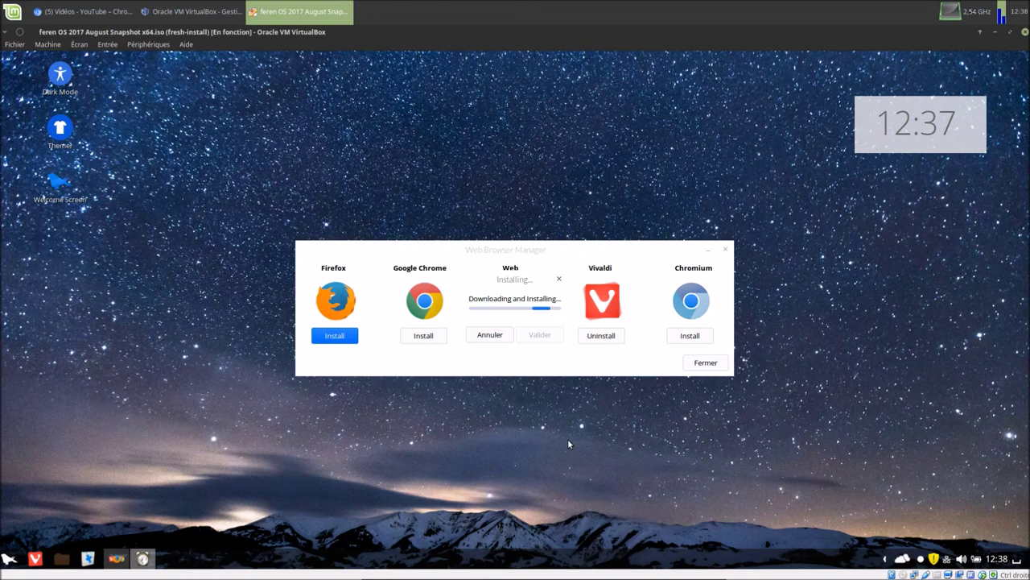
Open the feren OS system settings (Paramètres système) while the Firefox installation runs
click(11, 563)
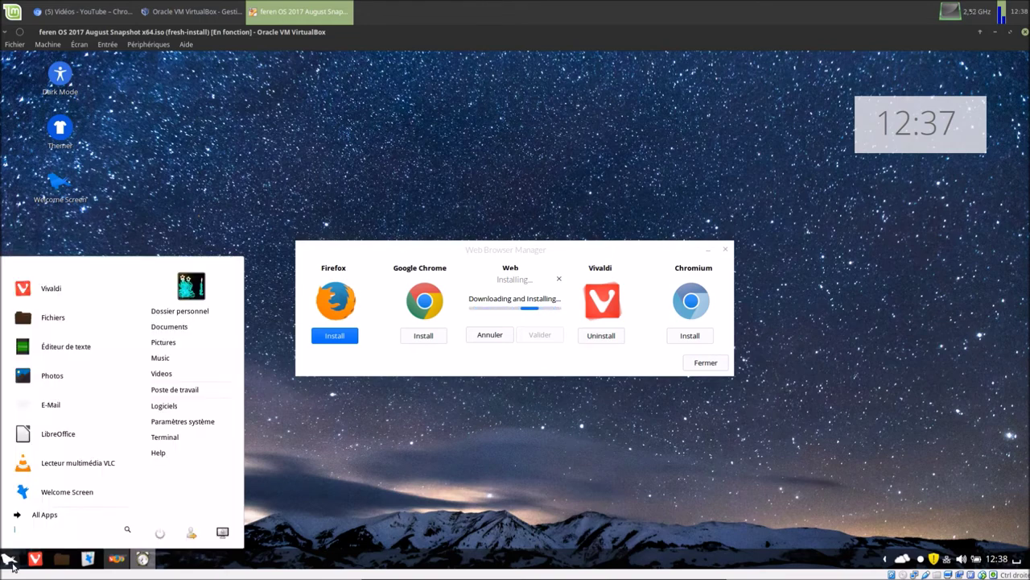
click(166, 421)
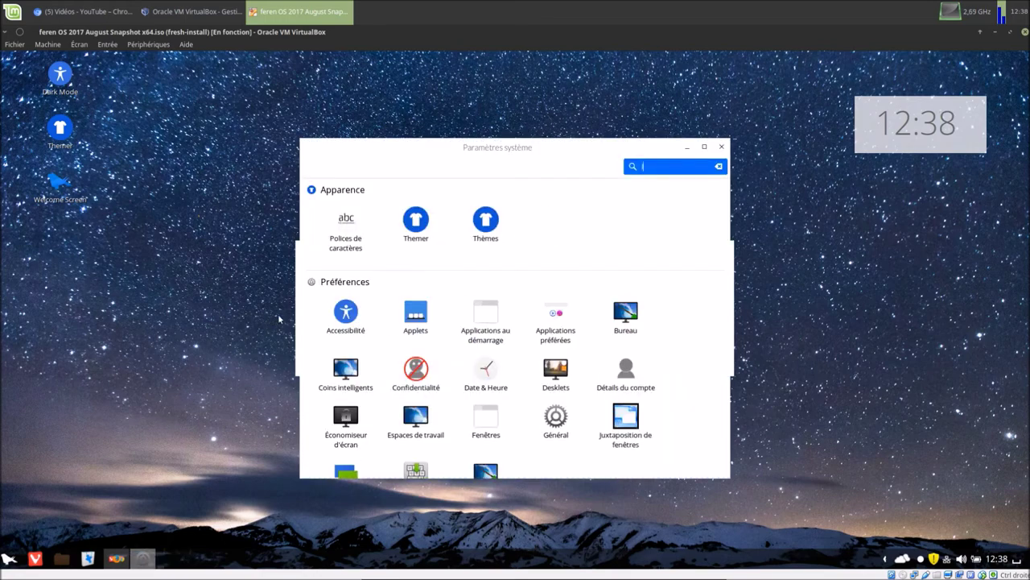
Find the Langues settings with the search "lan", open them, and acknowledge the completed Firefox installation
text(lan)
click(346, 229)
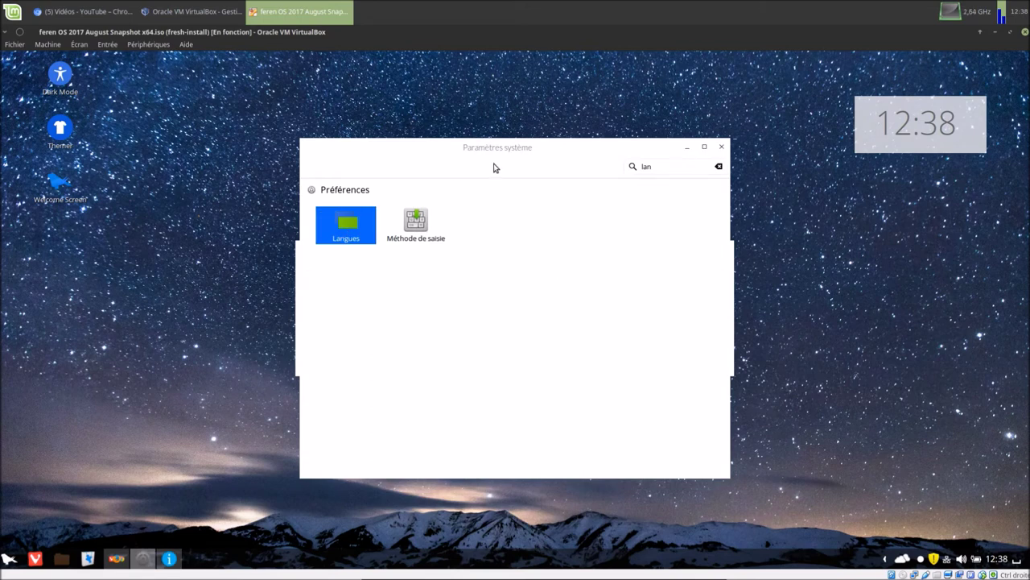
click(167, 559)
click(552, 340)
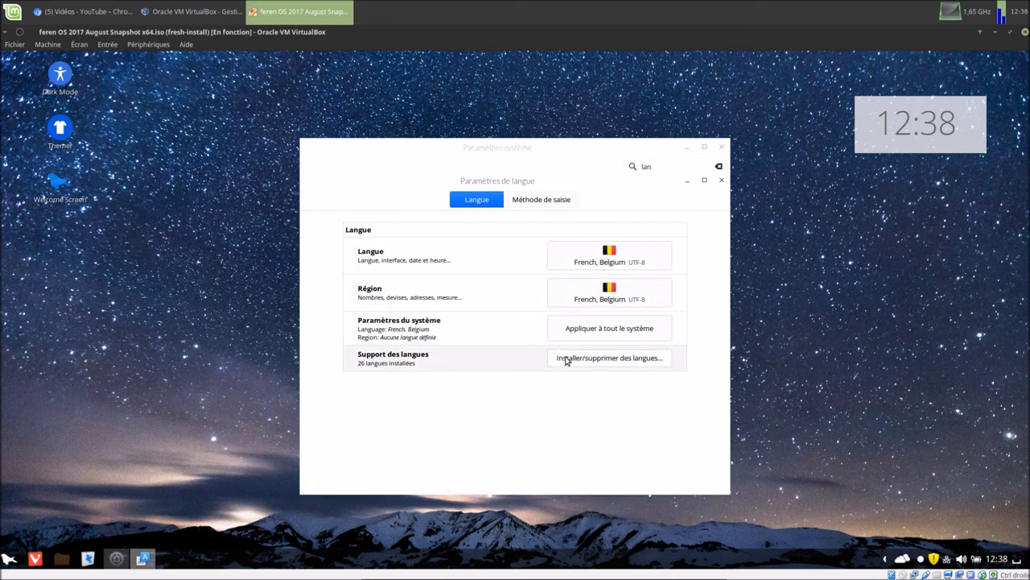
Open the window for installing or removing languages, authenticate with the account password, and look through the list down to the French entries
click(569, 359)
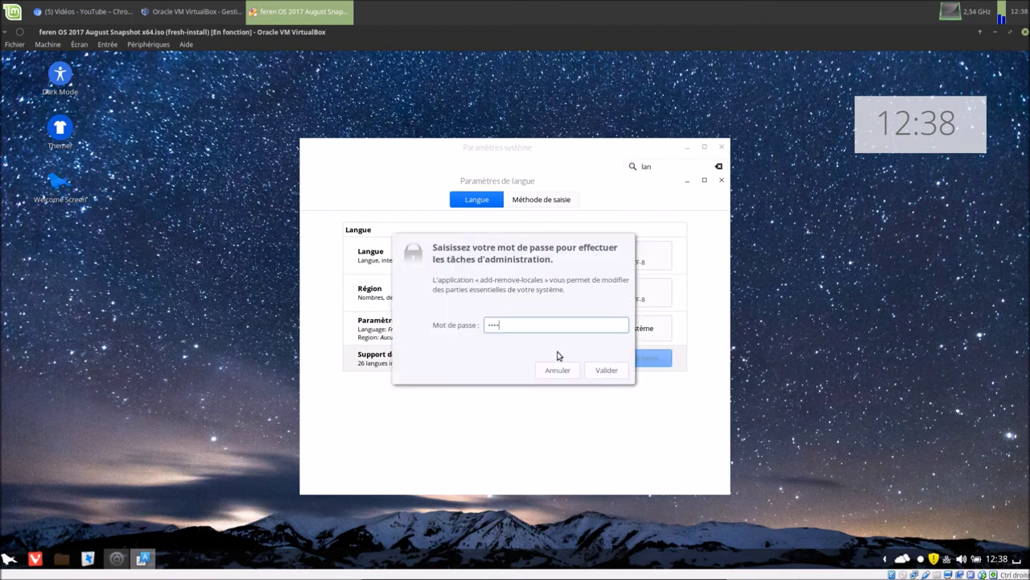
key(Return)
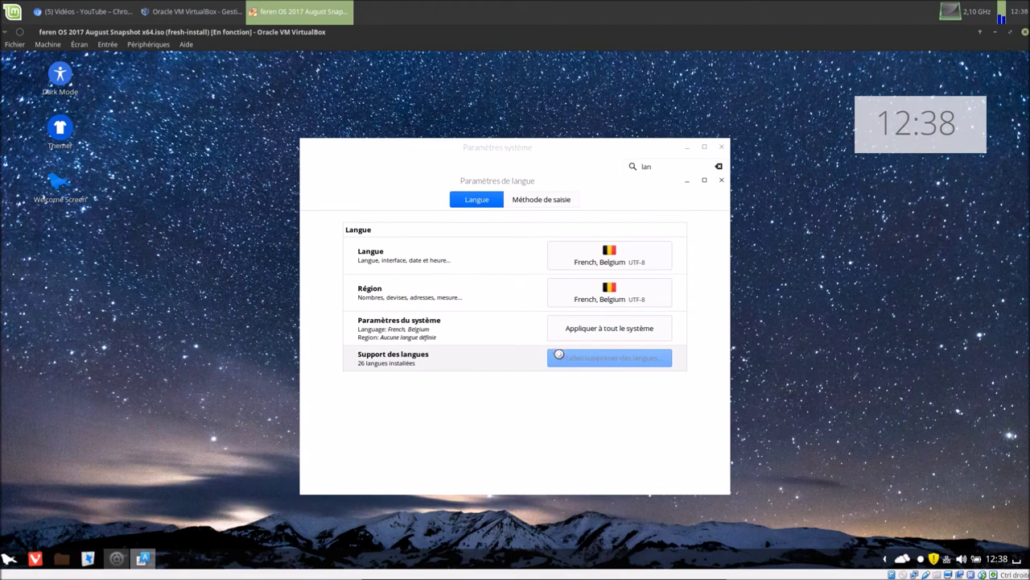
scroll(483, 336, down, 3)
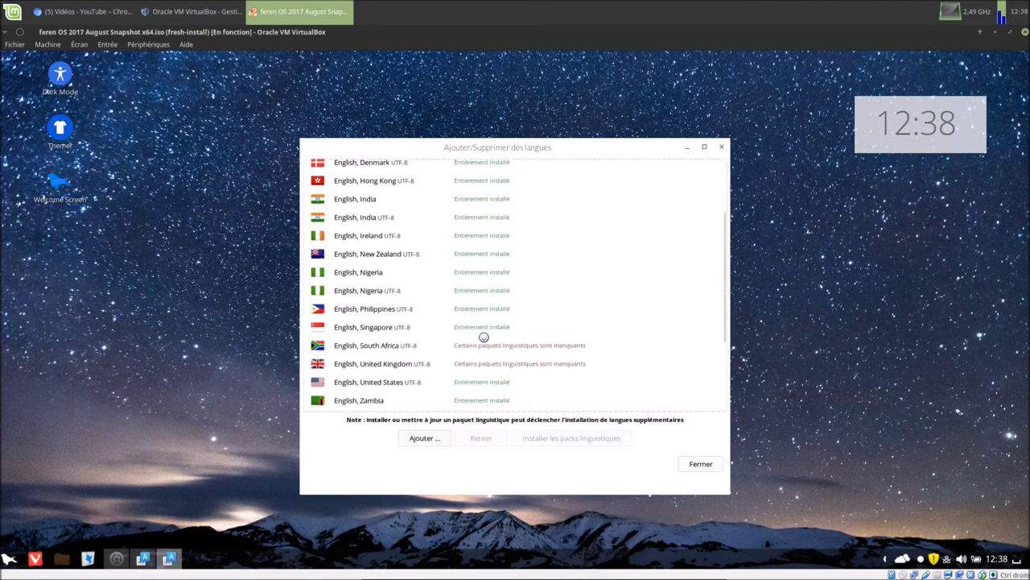
scroll(483, 336, down, 2)
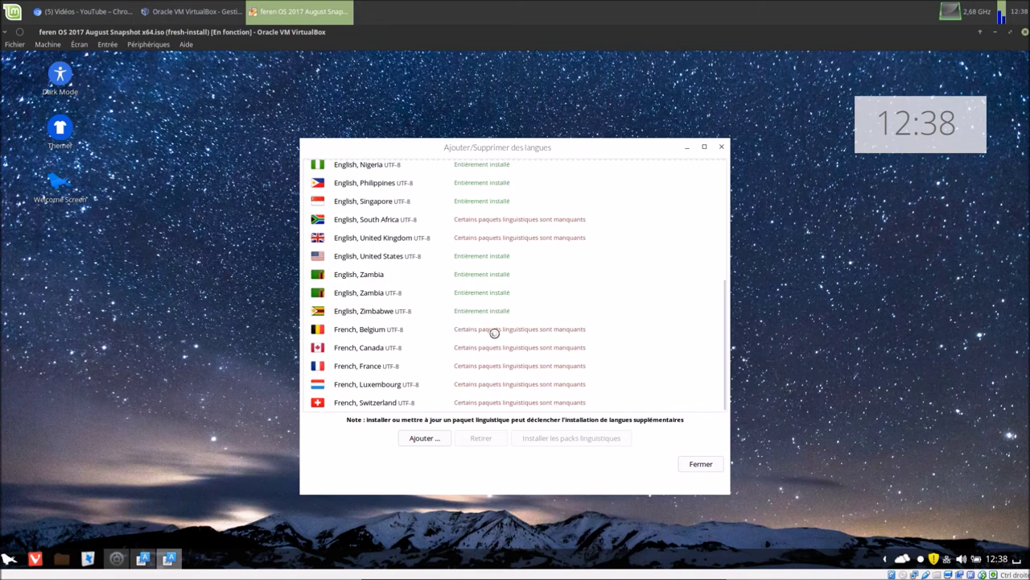
Install the language packs for French, Belgium, show the per-file download details, and move the progress window clear of the language list
click(566, 328)
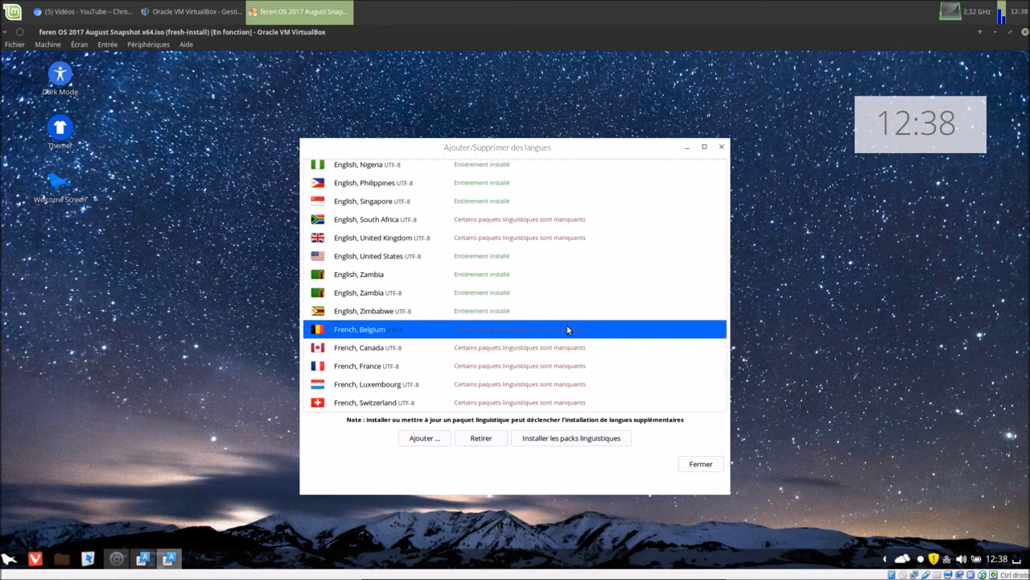
click(572, 441)
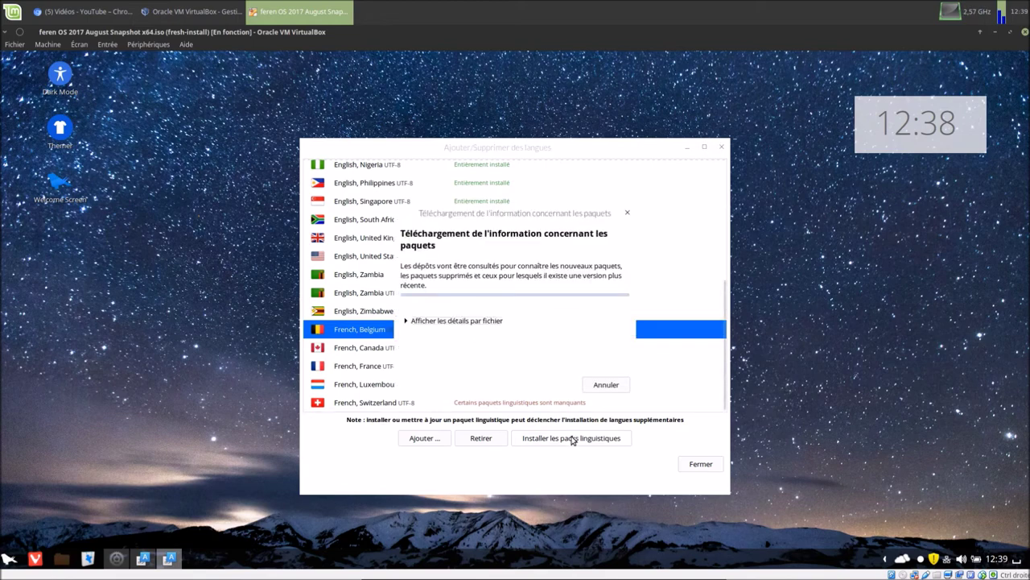
click(430, 319)
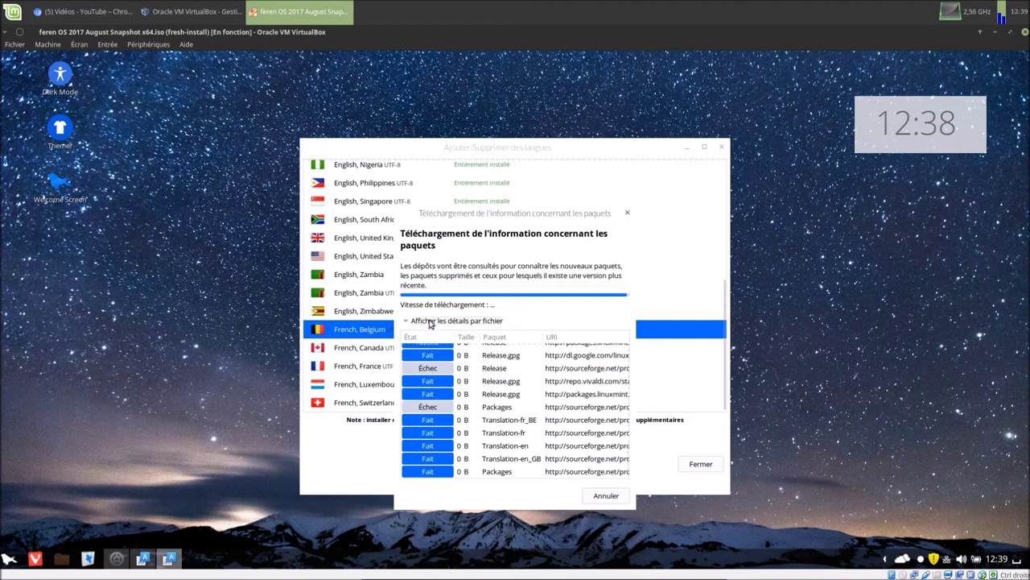
drag(498, 215, 127, 225)
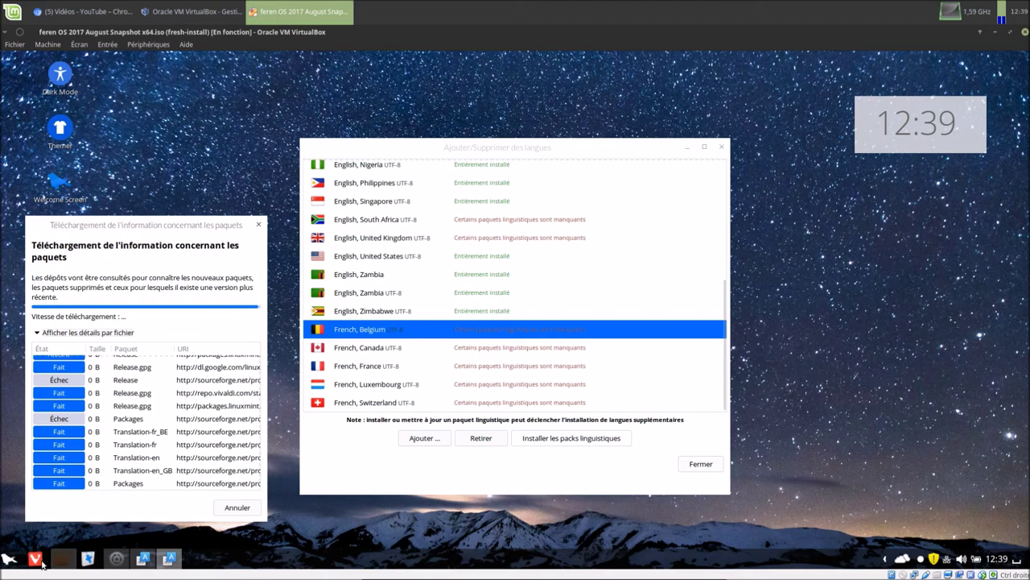
Launch Firefox by searching the applications for "fire", look at its main menu, and close the browser
click(12, 558)
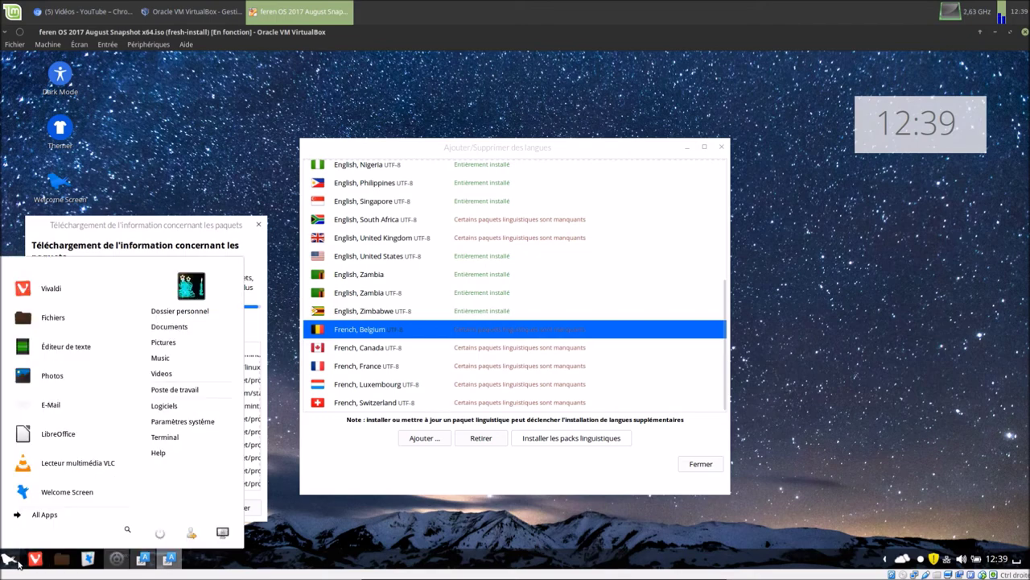
text(fire)
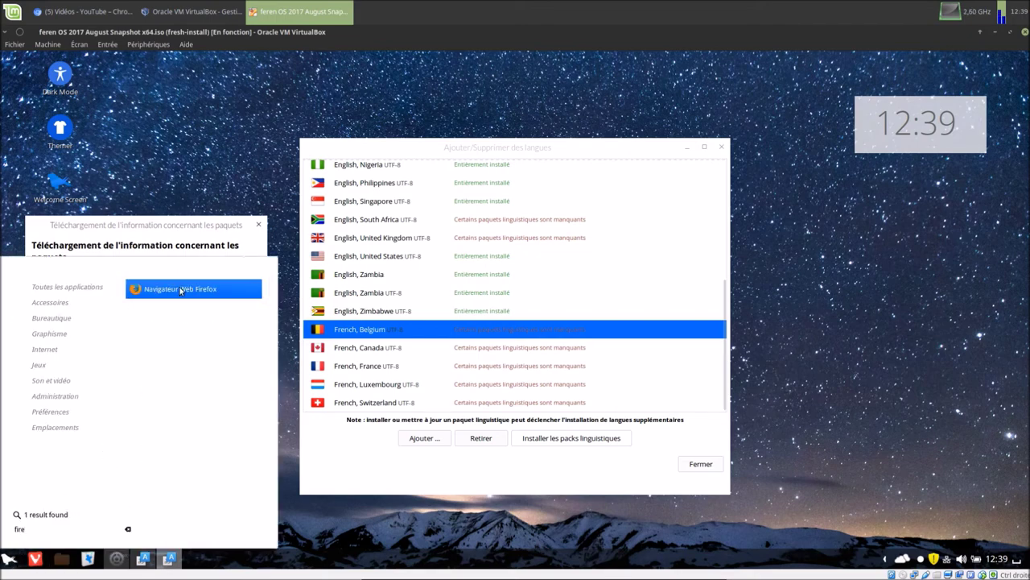
click(181, 289)
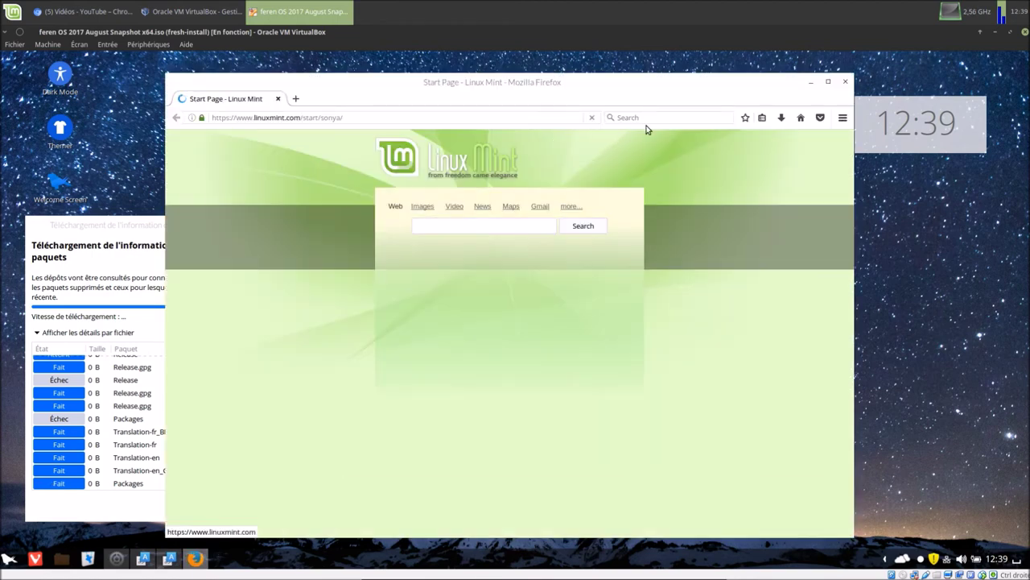
click(842, 118)
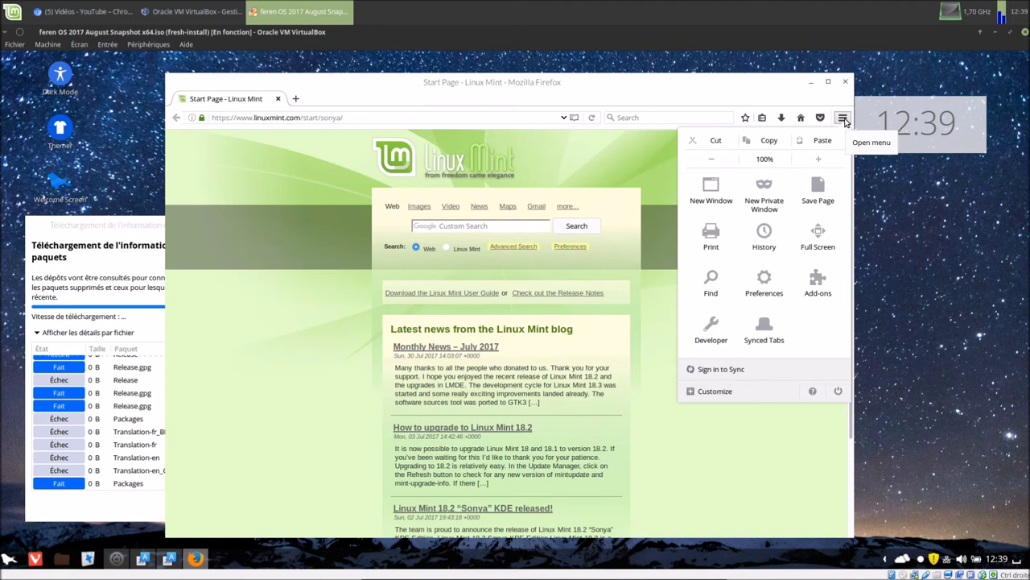
click(843, 119)
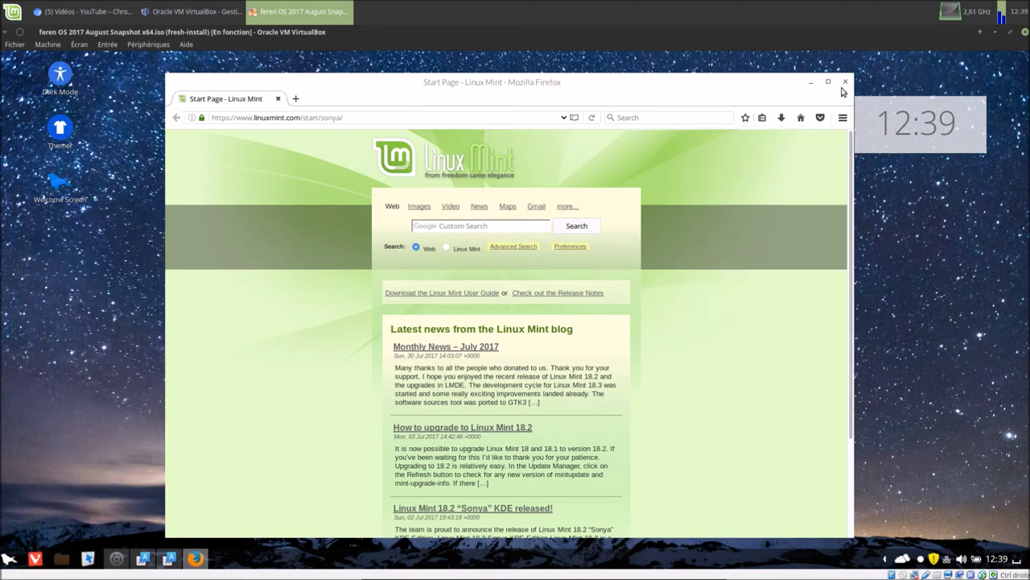
click(844, 83)
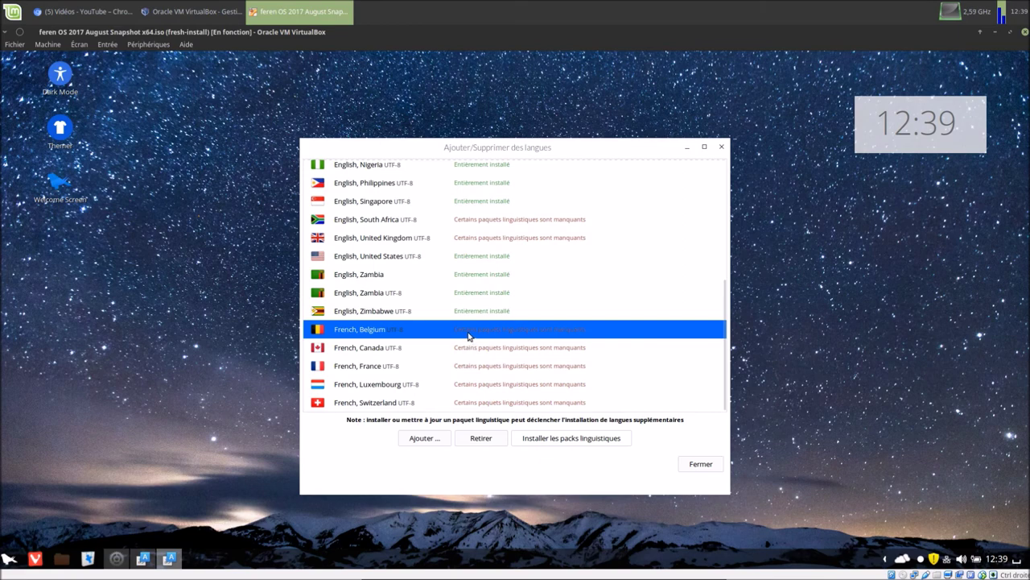
Check the language pack download and the status of the English and French entries, and close the Ajouter/Supprimer des langues window
click(143, 557)
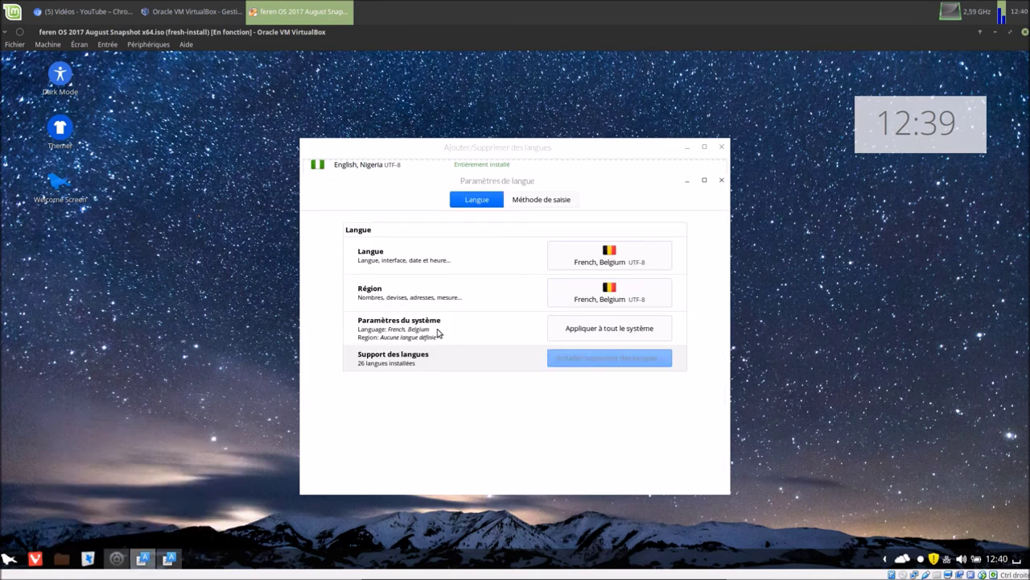
click(171, 558)
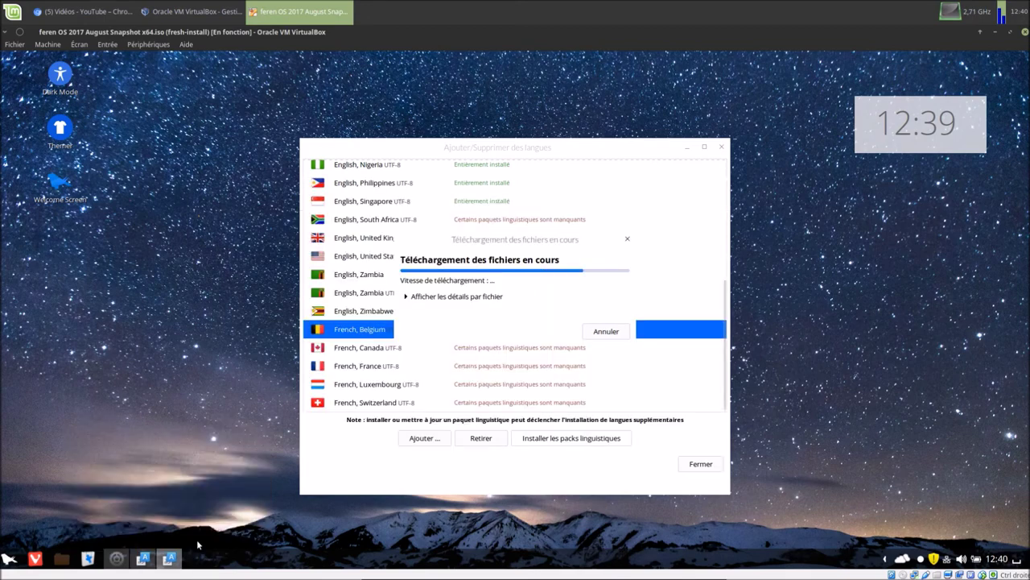
click(573, 438)
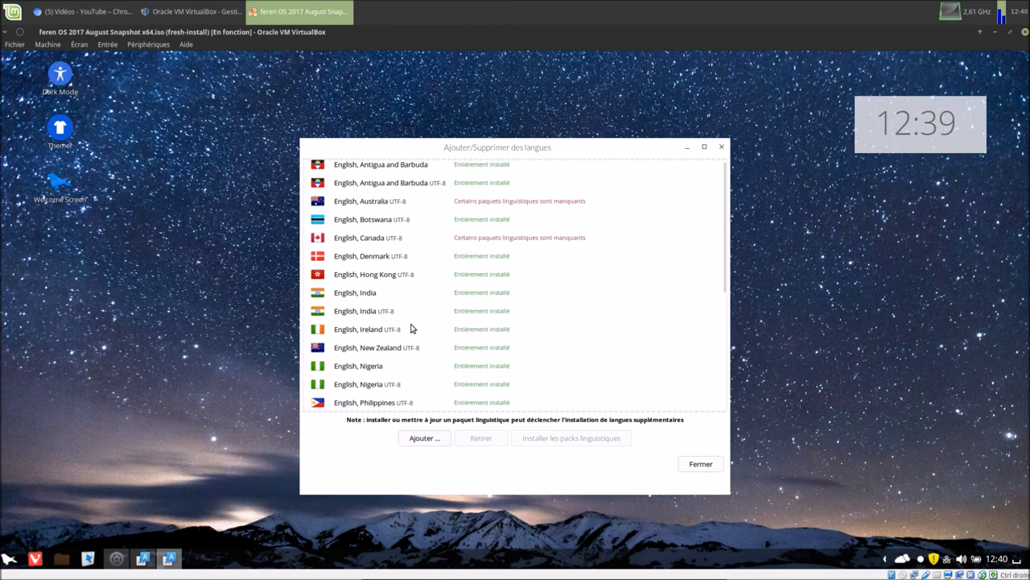
scroll(425, 303, down, 1)
scroll(425, 303, down, 4)
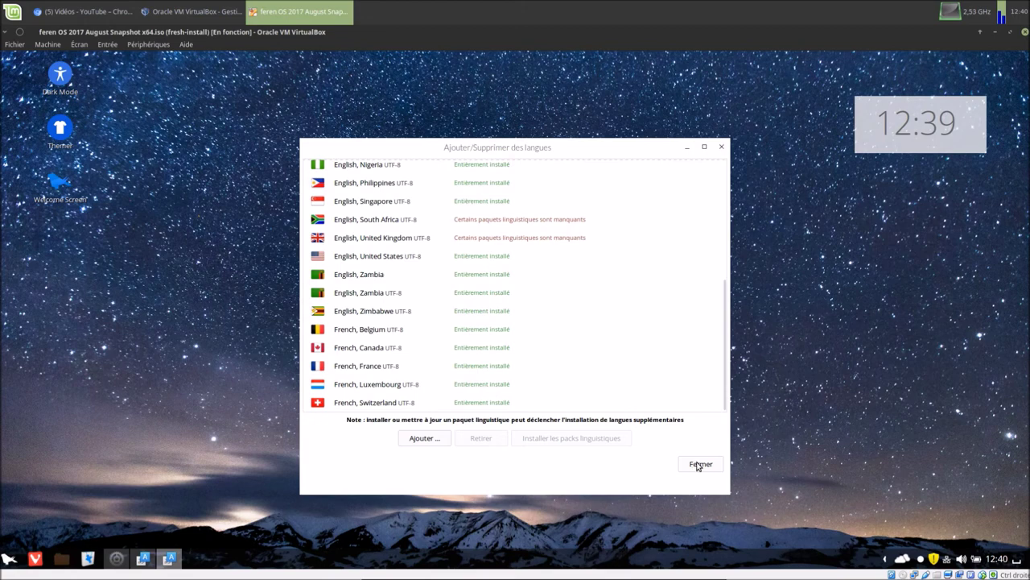
scroll(438, 326, up, 5)
scroll(439, 324, down, 5)
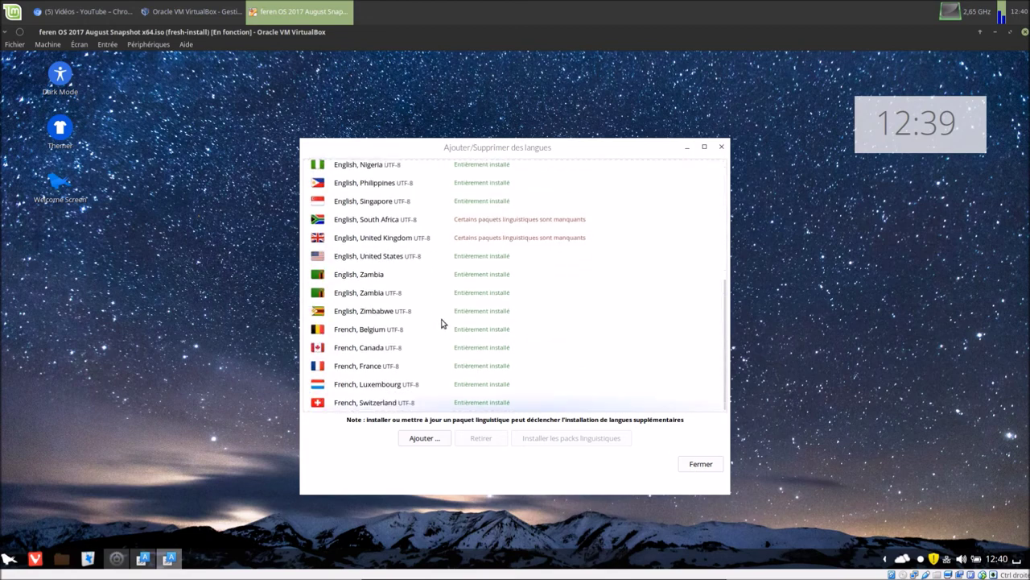
click(699, 465)
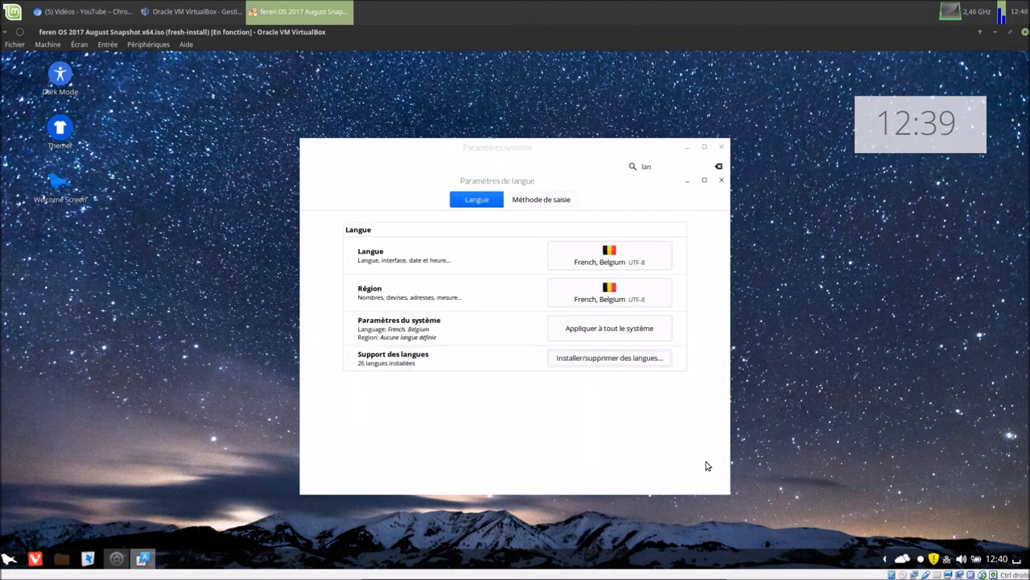
Apply the French, Belgium language and region to the whole system, authenticating with the account password, and close both settings windows
click(569, 330)
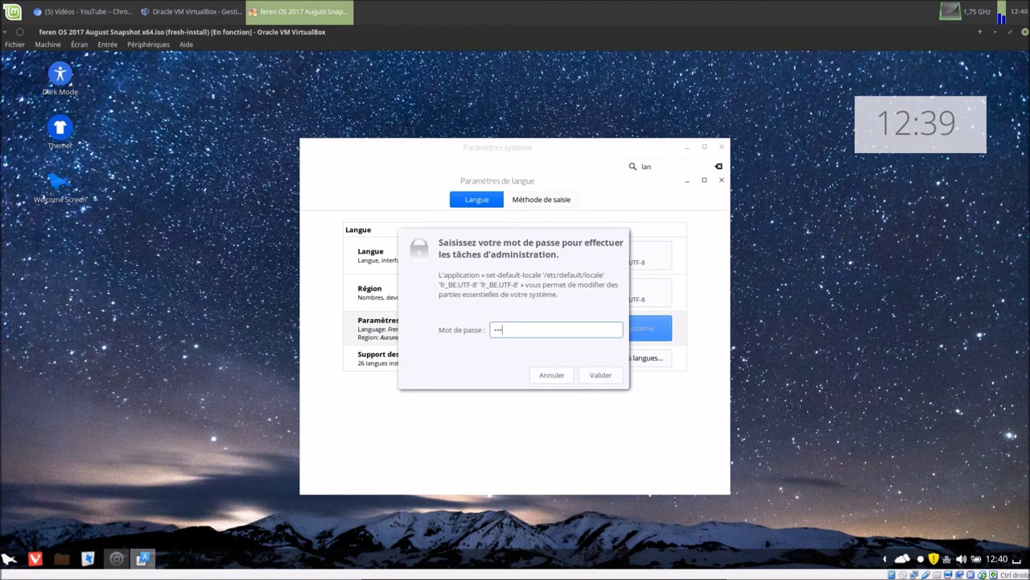
key(Return)
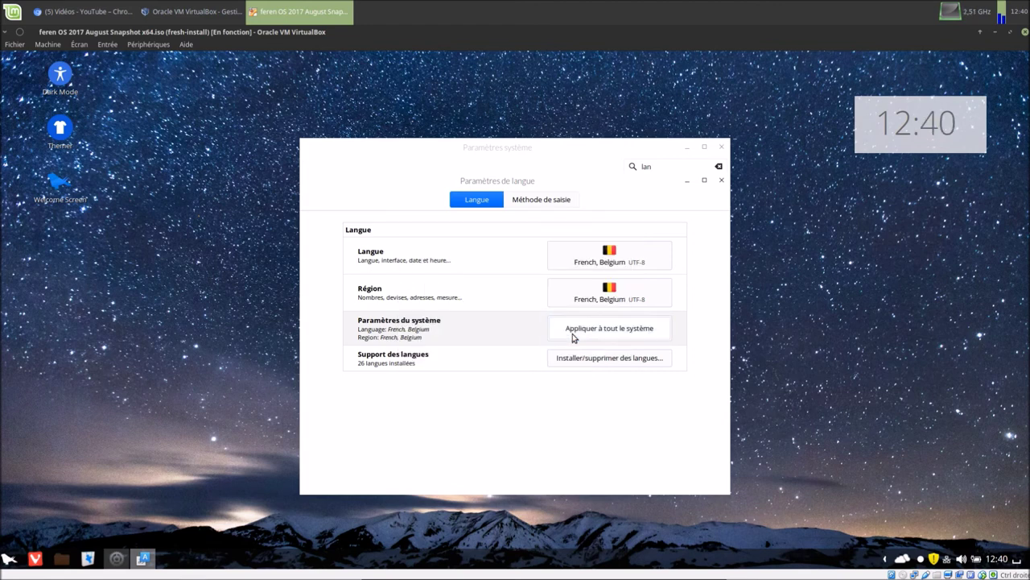
click(721, 147)
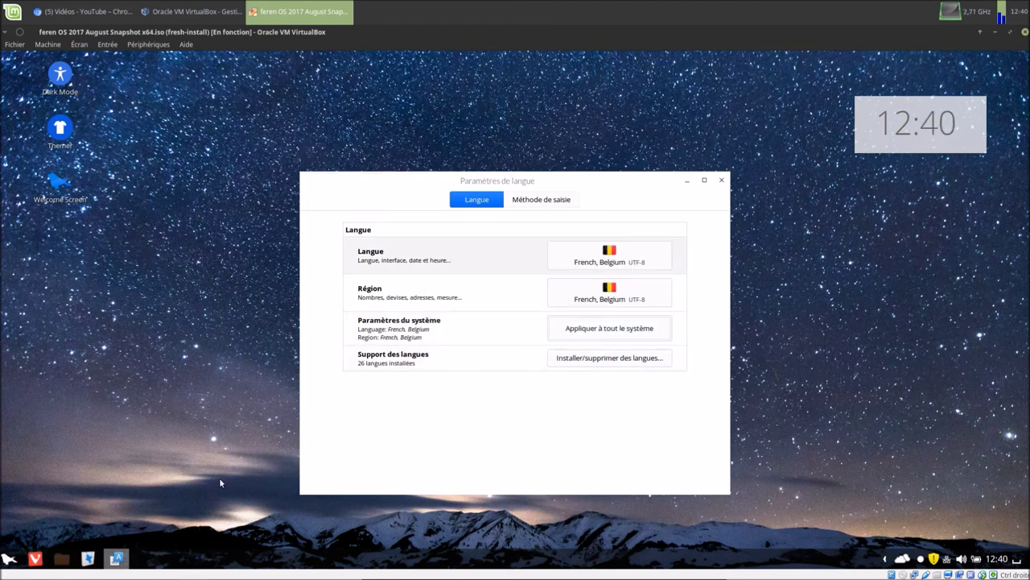
click(721, 180)
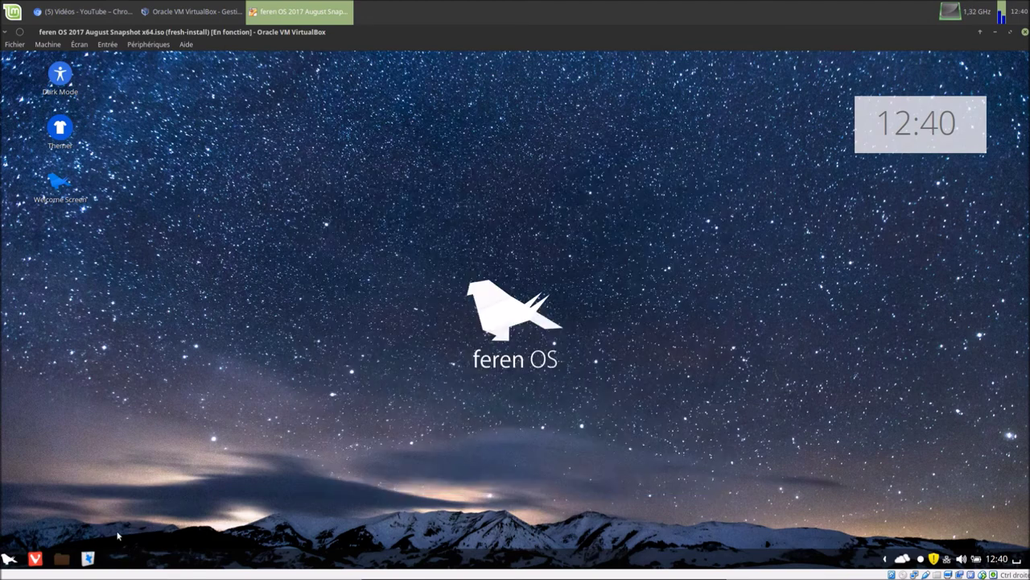
Open Web Browser Manager by searching the applications for "web" and authenticate with the account password
click(10, 558)
text(web)
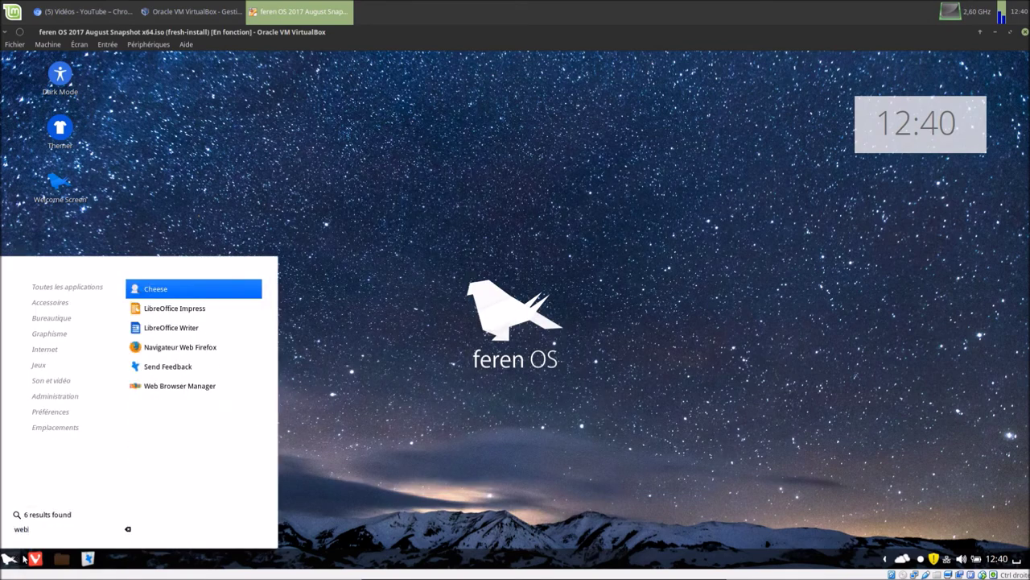
click(225, 385)
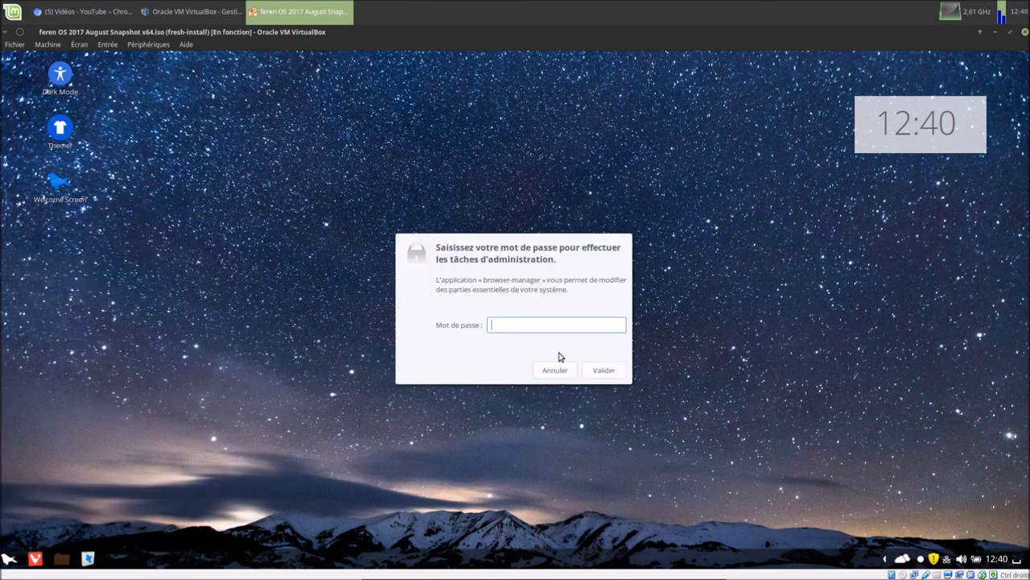
key(Return)
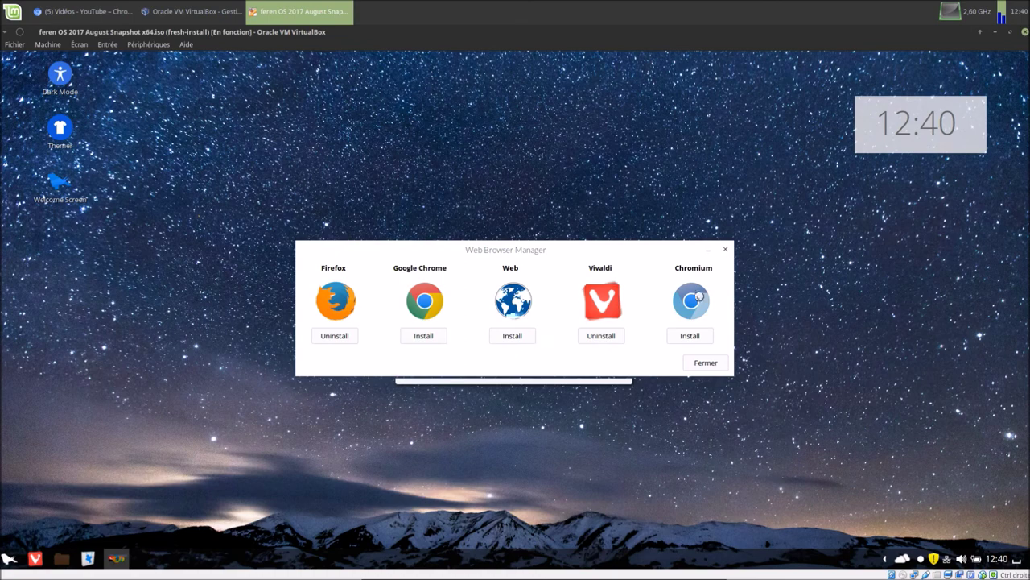
Install Chromium from Web Browser Manager, confirm the installation, and acknowledge its completion
click(697, 335)
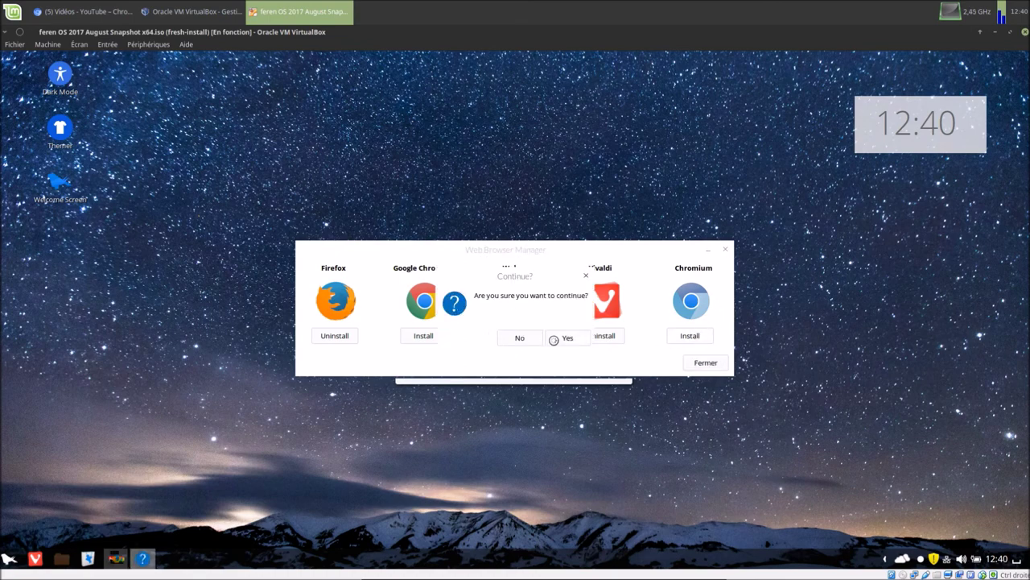
click(553, 339)
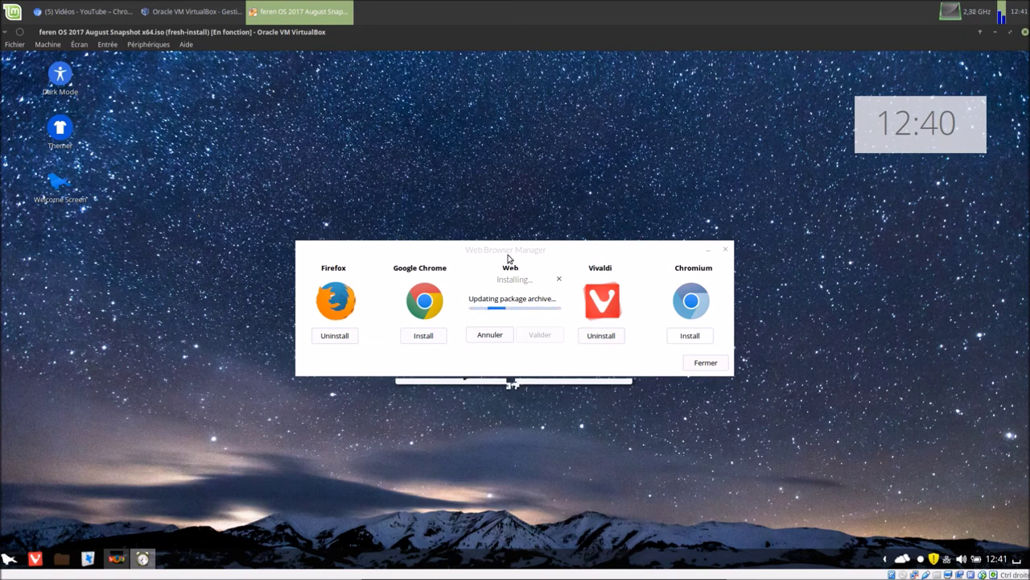
drag(361, 253, 356, 114)
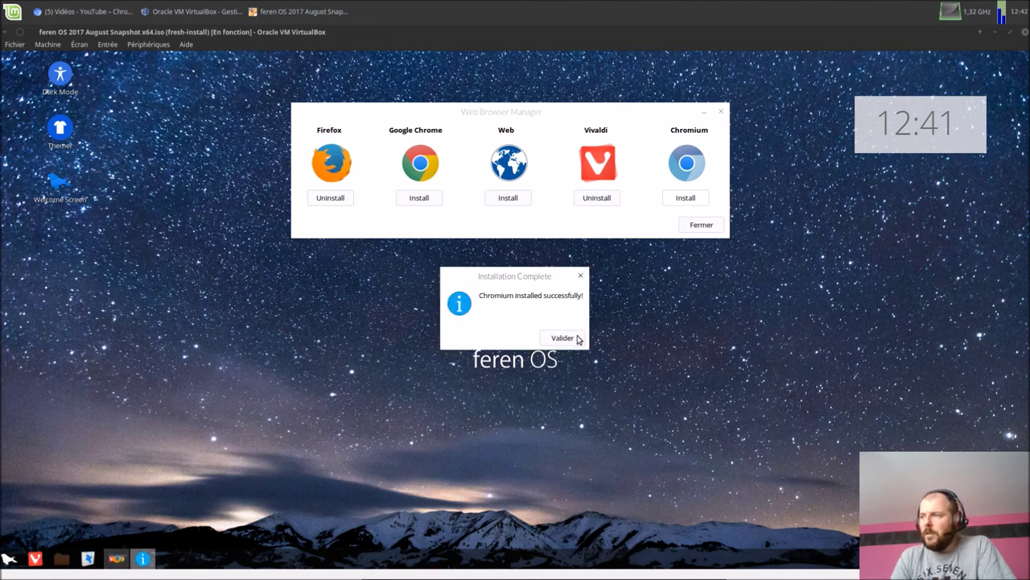
click(563, 338)
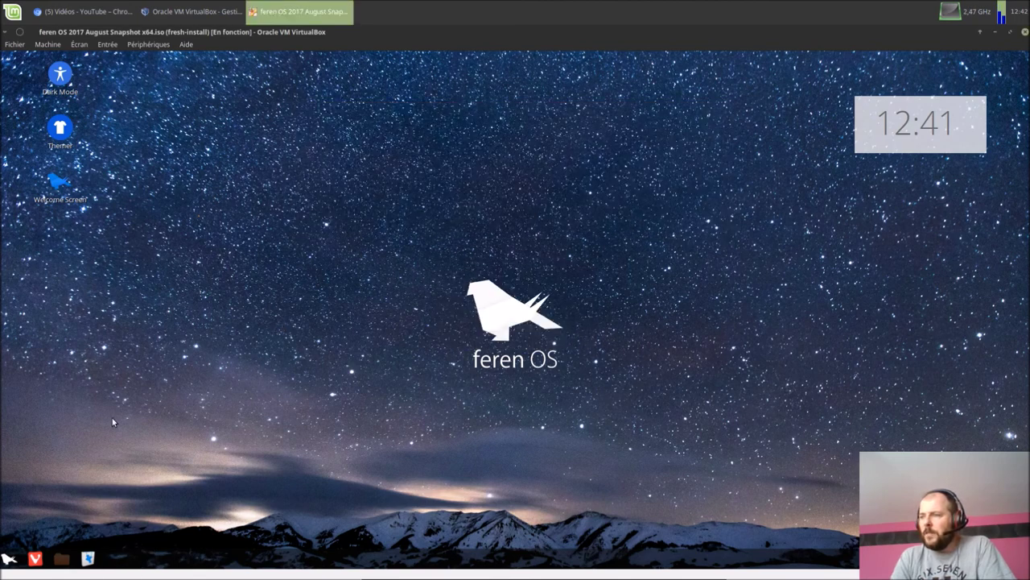
Open Chromium by searching the applications for "chro", check the language of its main menu, and close the browser
click(9, 559)
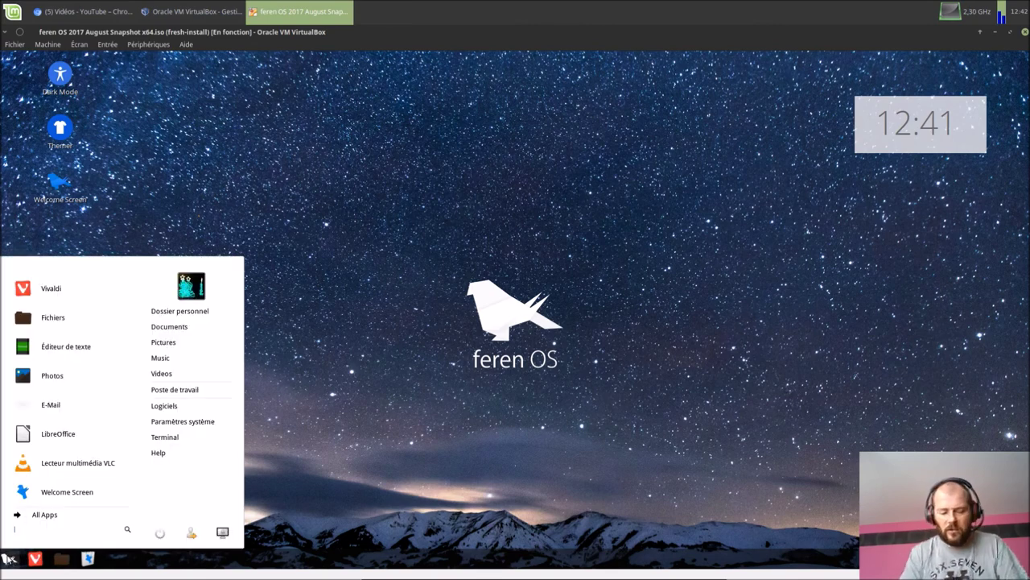
text(chro)
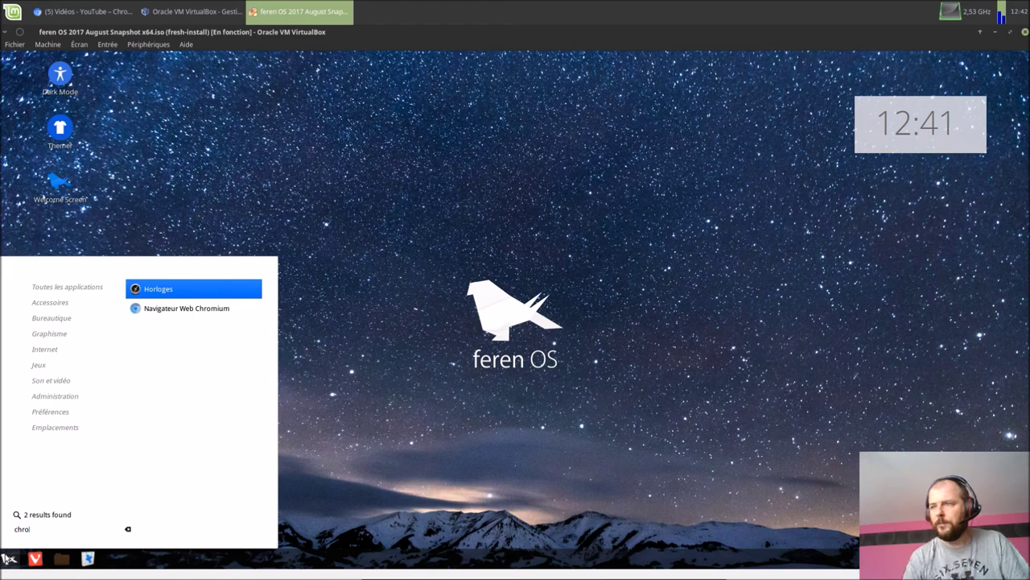
click(172, 312)
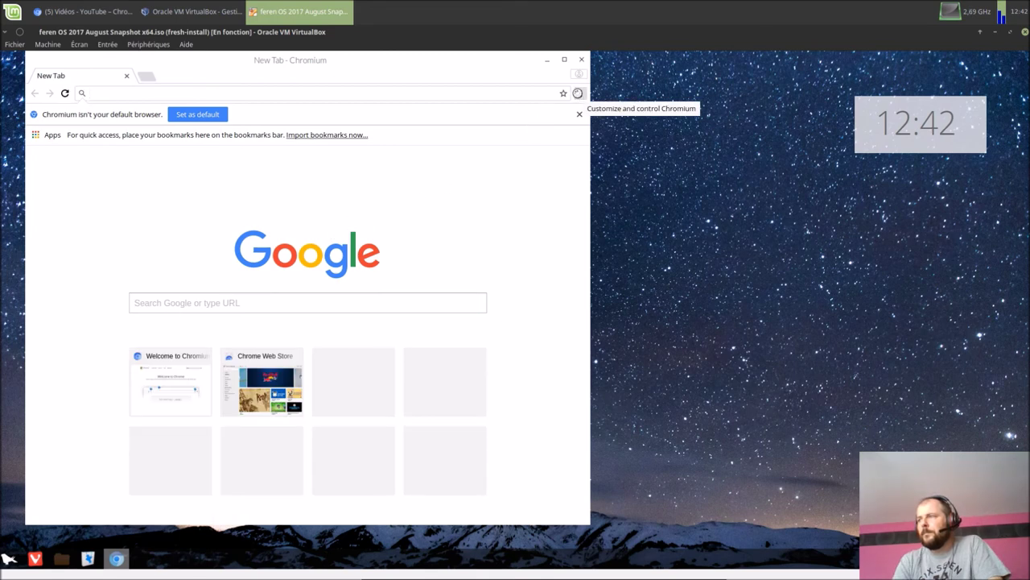
click(578, 95)
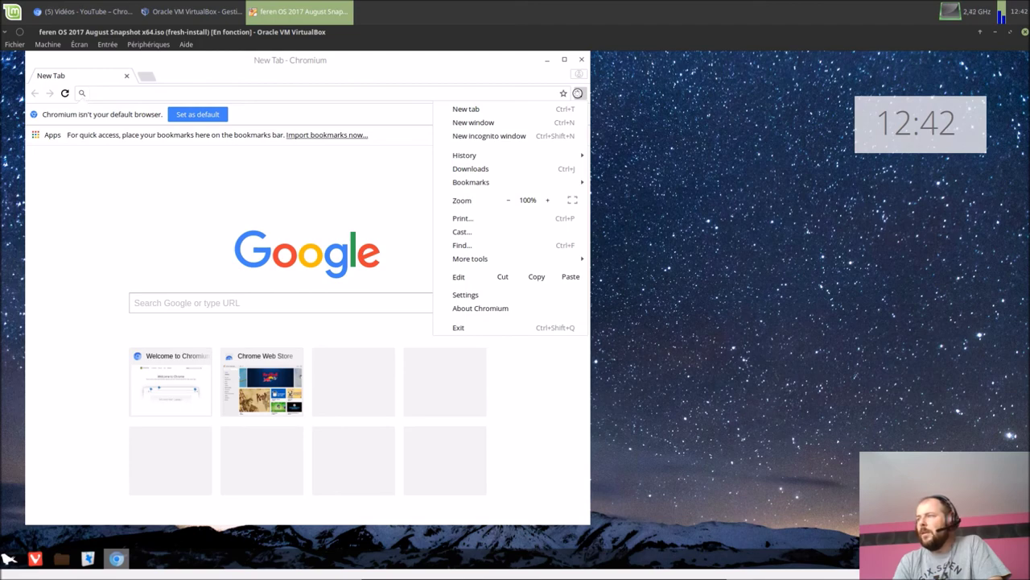
click(578, 94)
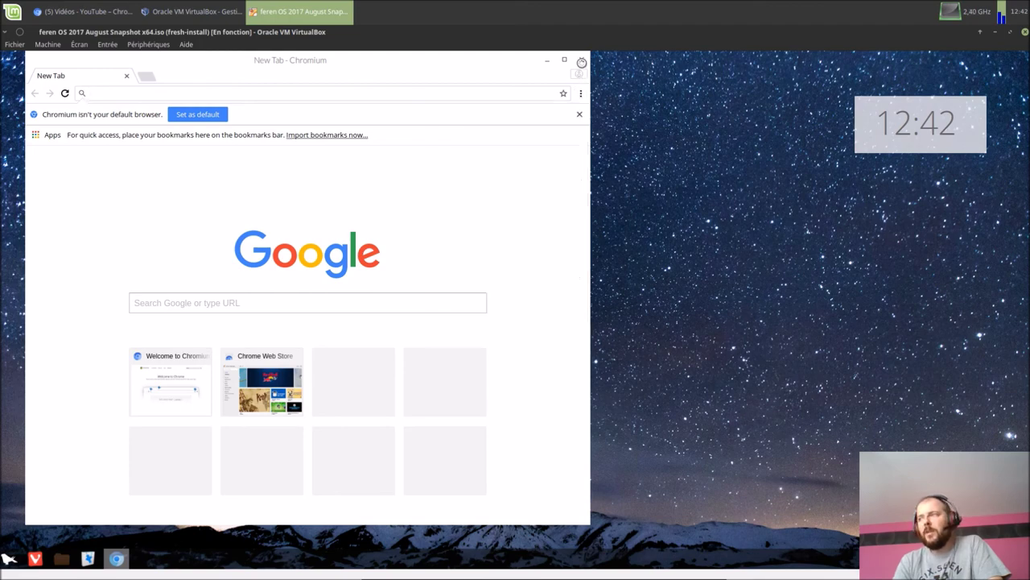
click(581, 59)
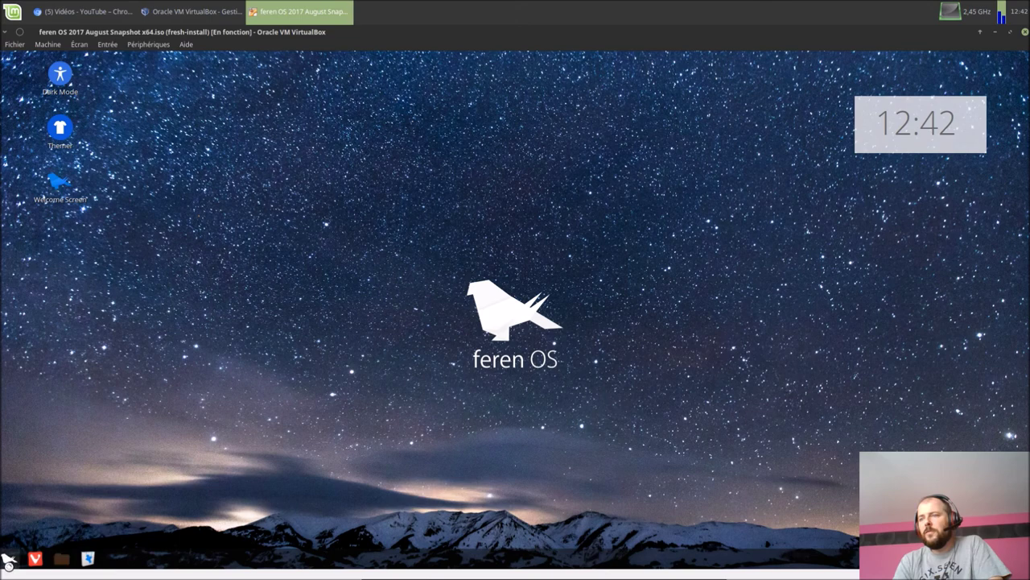
Open the Synaptic package manager by searching for "syn", authenticate with the account password, enlarge its window, and dismiss the quick introduction
click(10, 560)
text(syn)
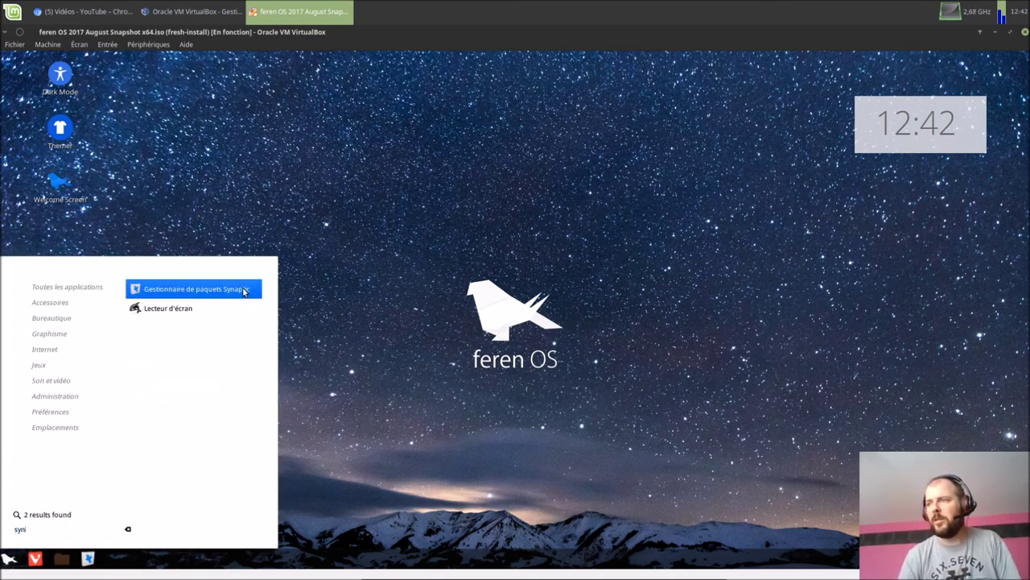
click(243, 288)
text(******)
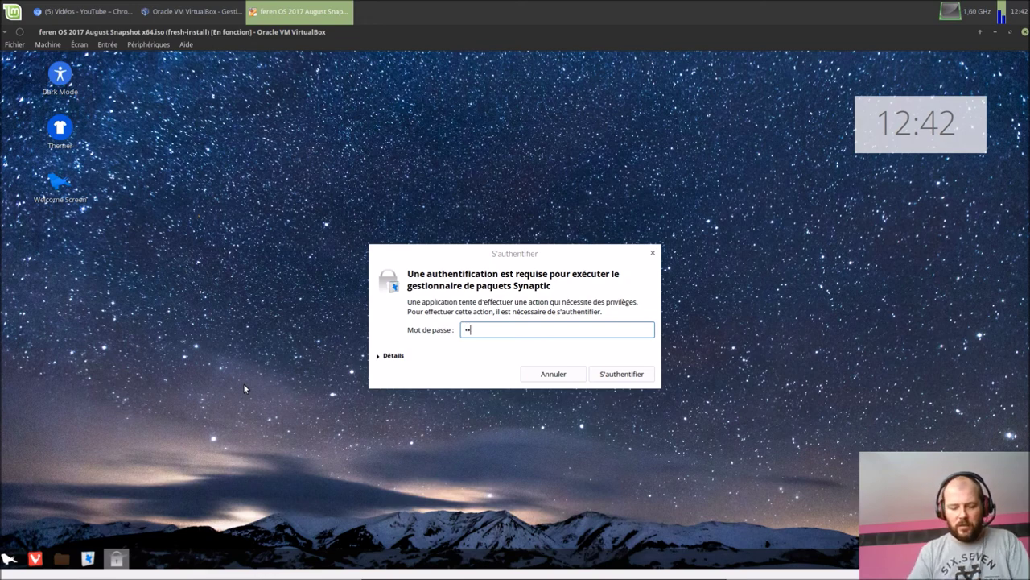
key(Return)
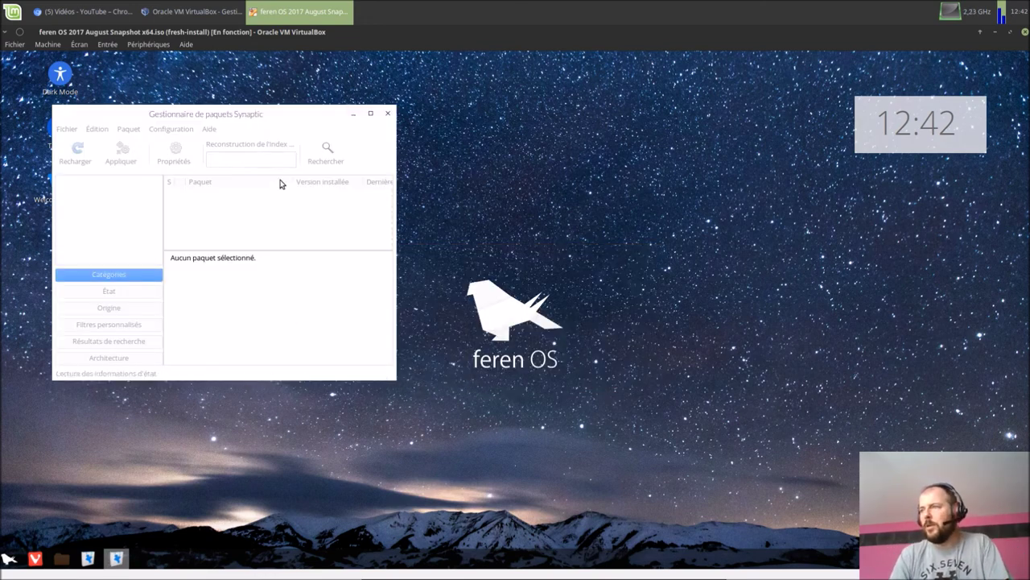
drag(389, 377, 595, 493)
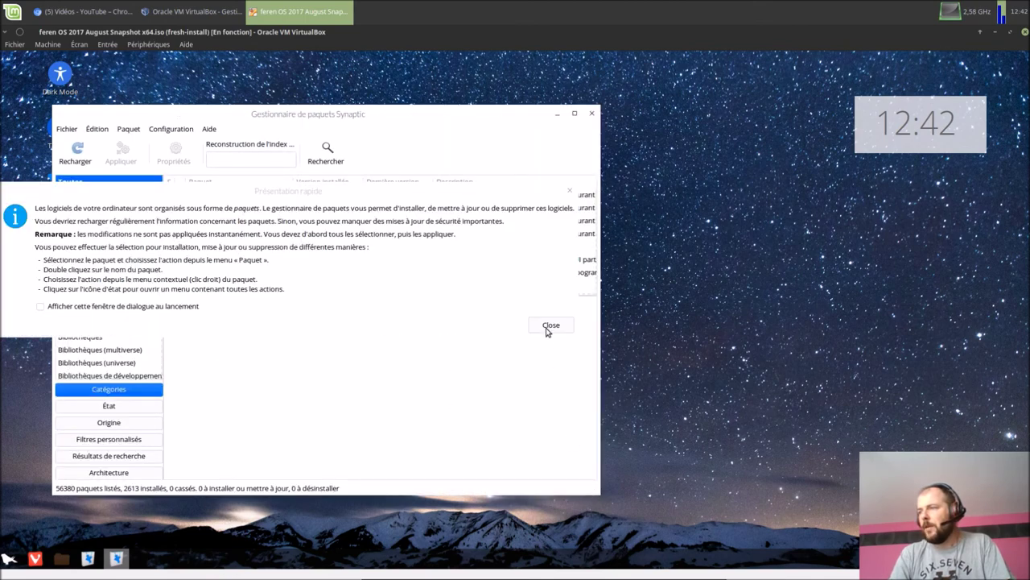
click(549, 327)
Search the packages for "chromium" and mark the language package chromium-browser-l10n for installation
click(333, 162)
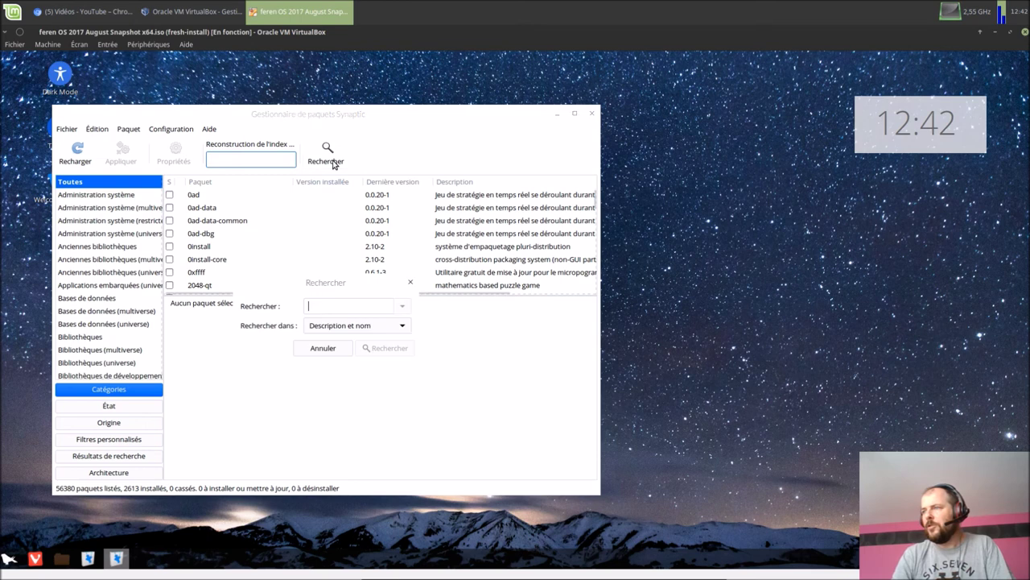
text(hromium)
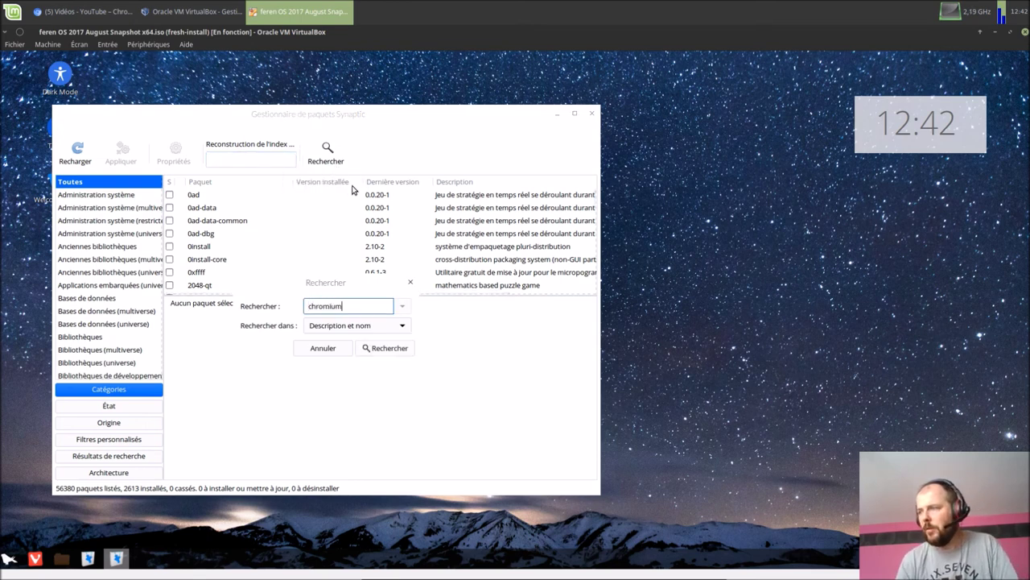
click(392, 350)
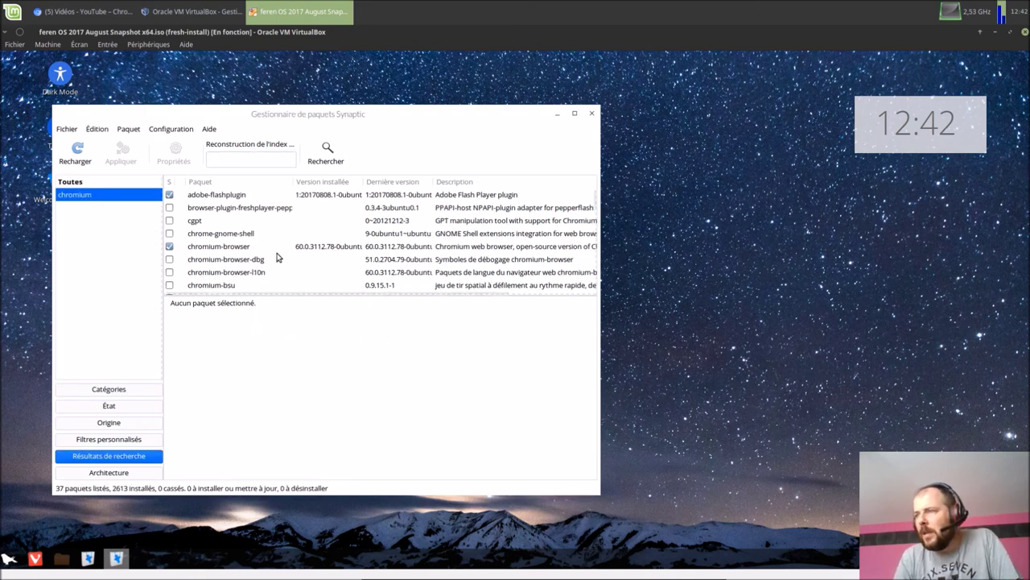
click(194, 275)
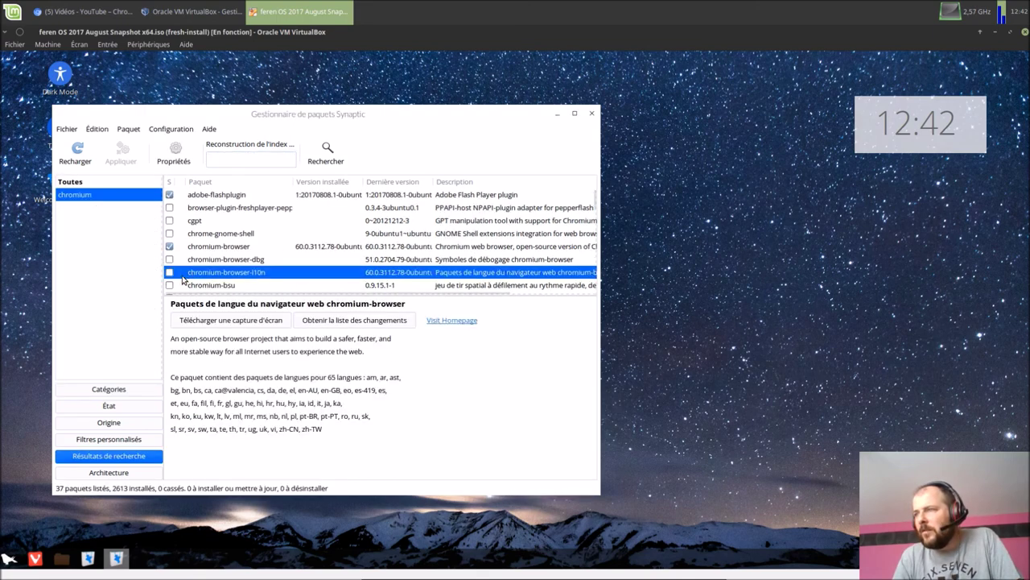
click(169, 275)
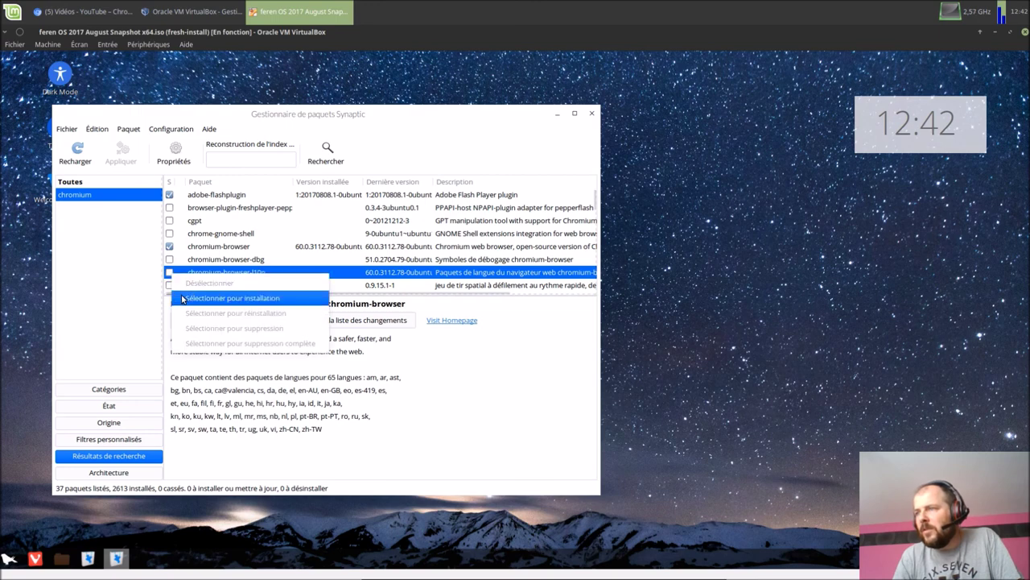
click(184, 298)
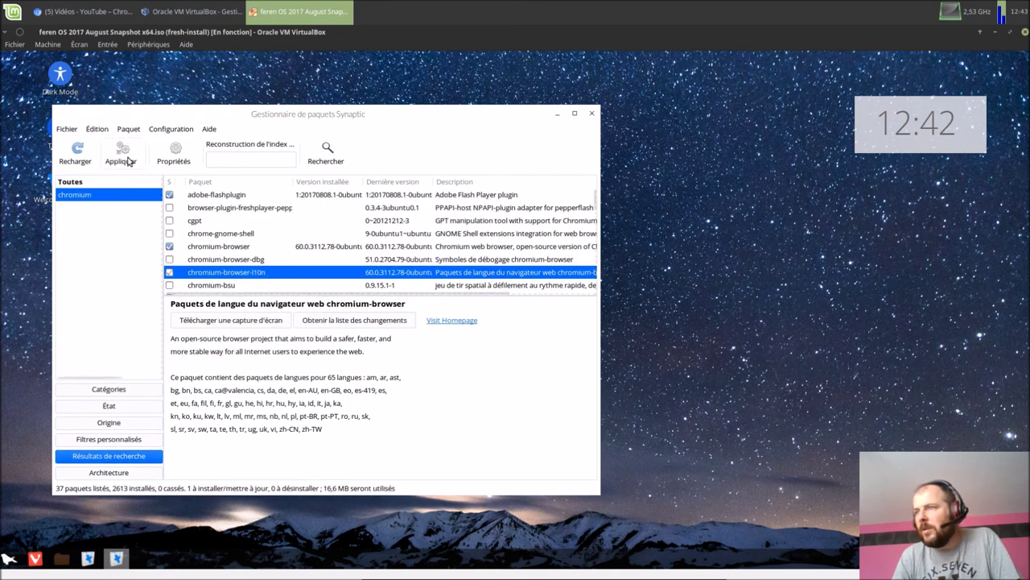
Apply the marked package installation with the progress dialog set to close after successful changes, and close Synaptic
click(120, 157)
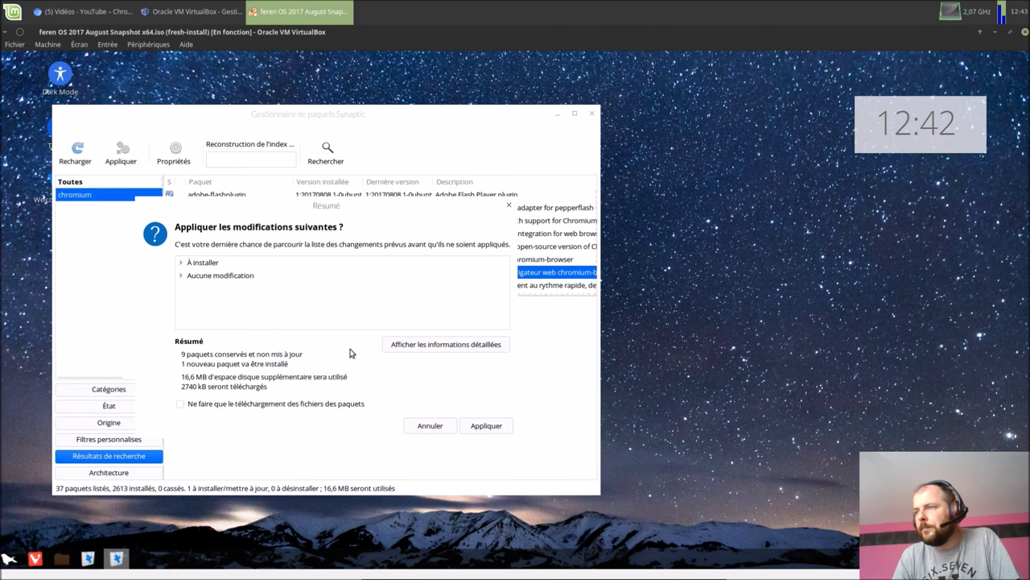
click(485, 427)
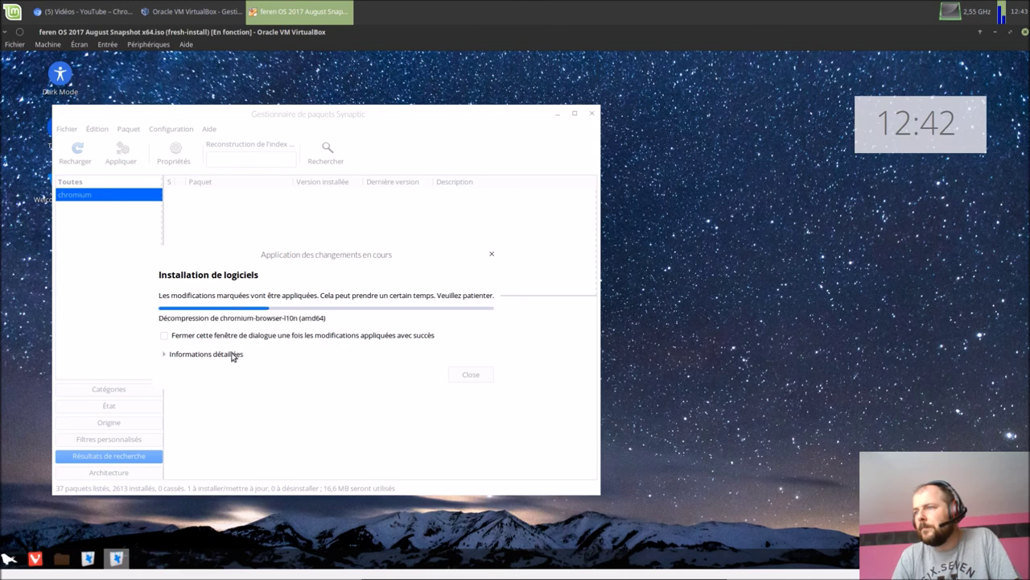
click(170, 354)
click(164, 337)
click(165, 317)
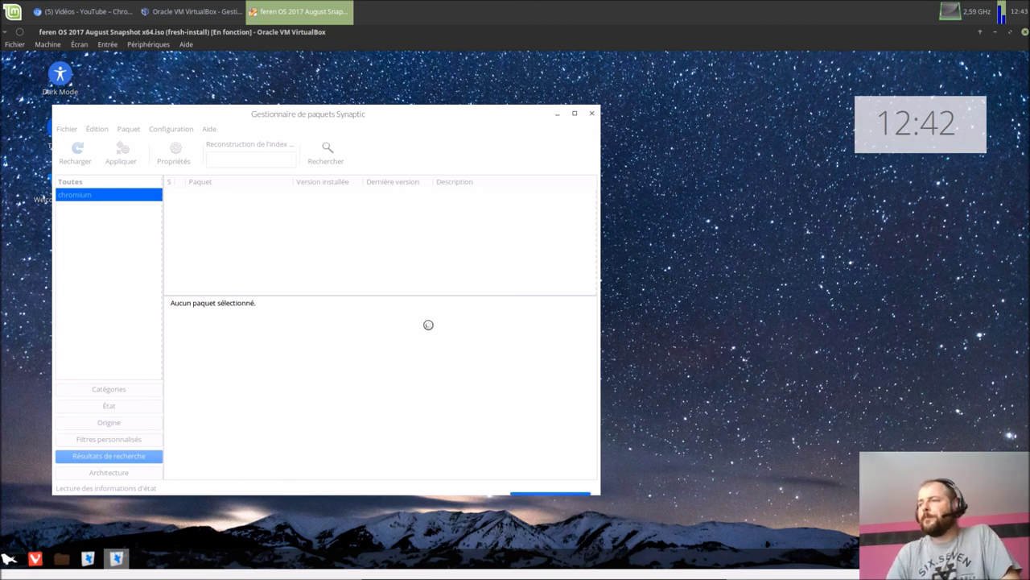
click(593, 115)
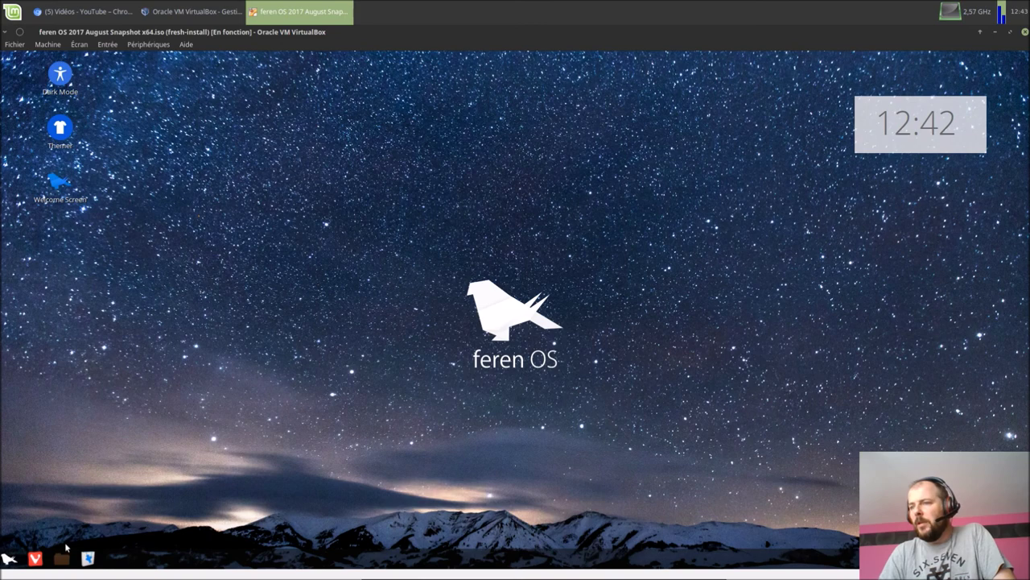
Reopen Chromium from the application search, check whether its main menu is in French, and close the browser
click(8, 559)
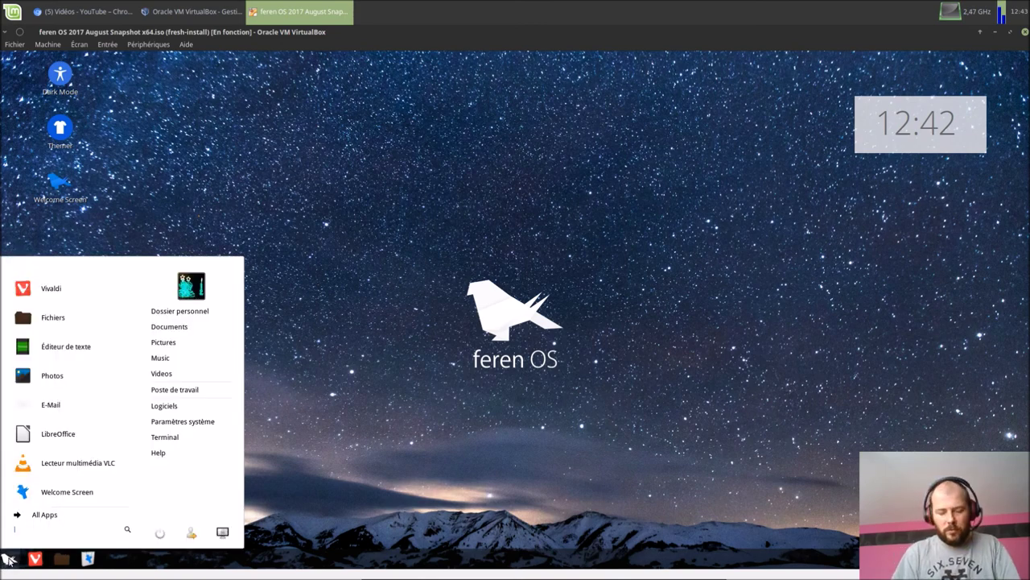
text(chro)
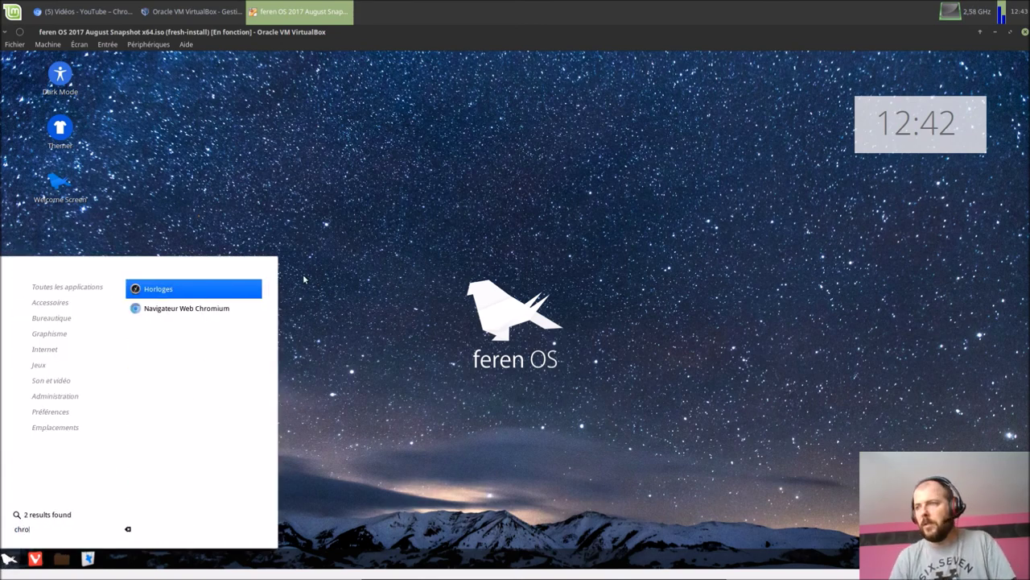
click(227, 314)
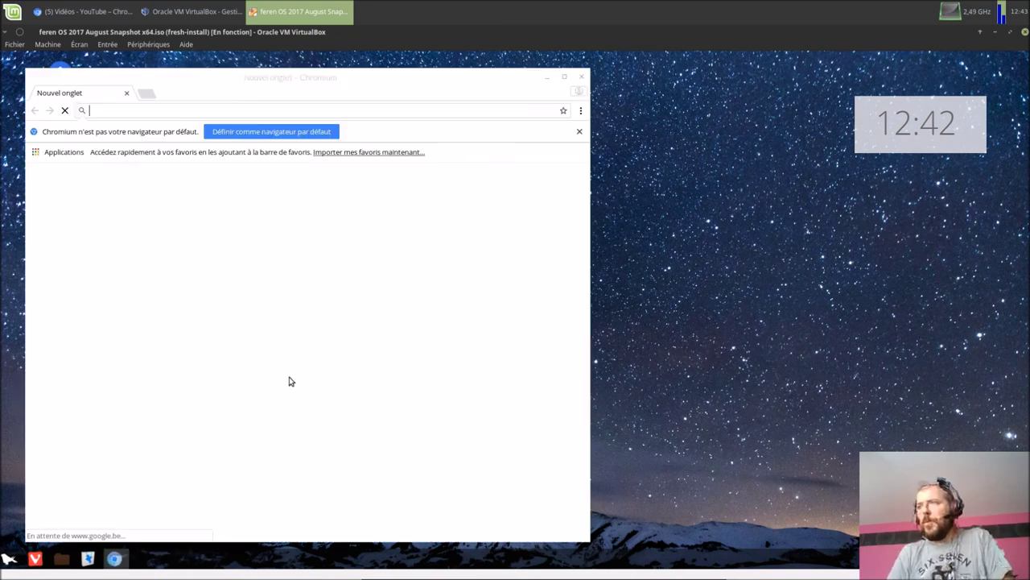
click(579, 110)
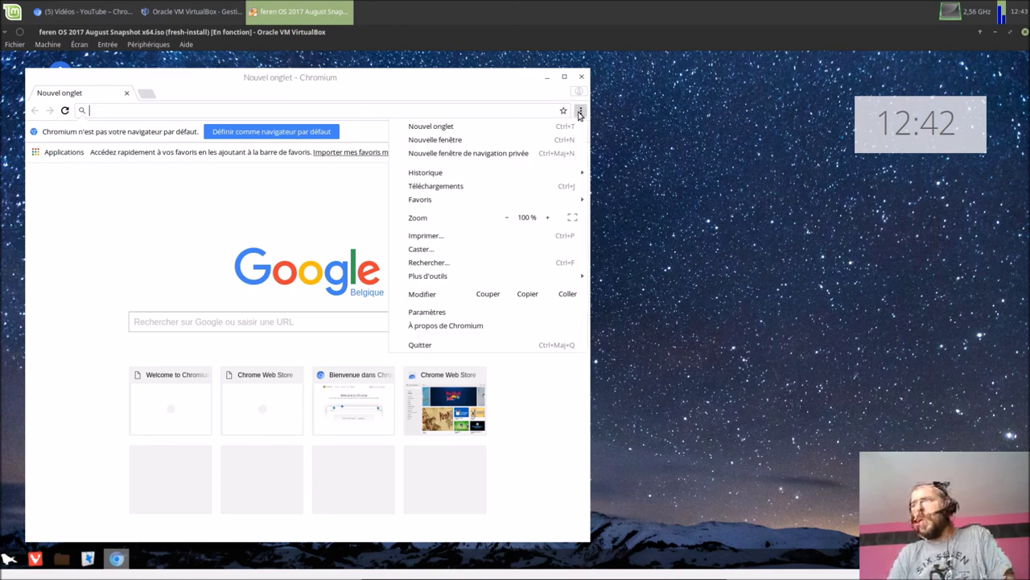
click(579, 112)
click(581, 76)
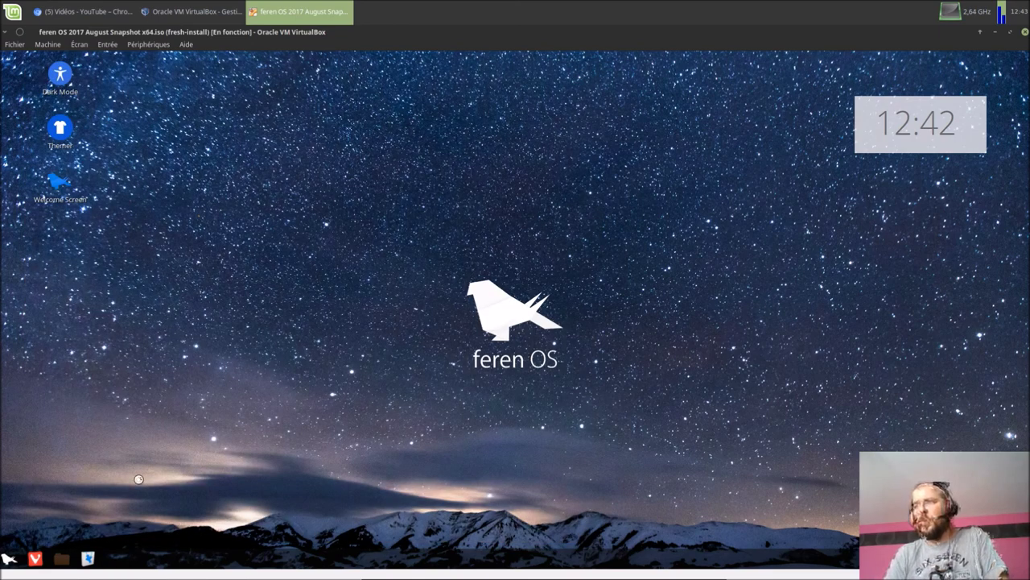
Open Web Browser Manager by searching the applications for "web" and authenticate with the account password
click(13, 557)
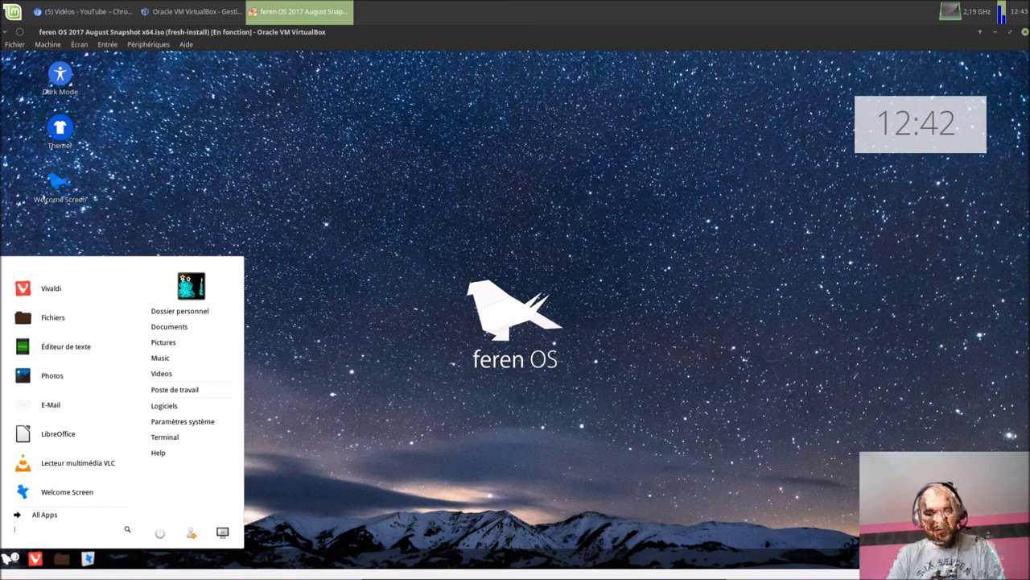
text(web)
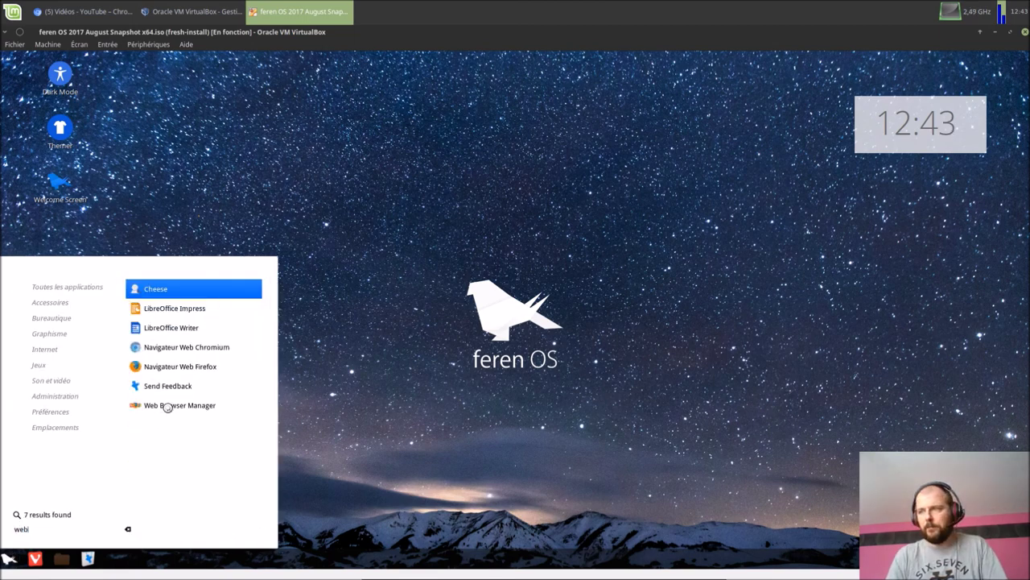
click(165, 407)
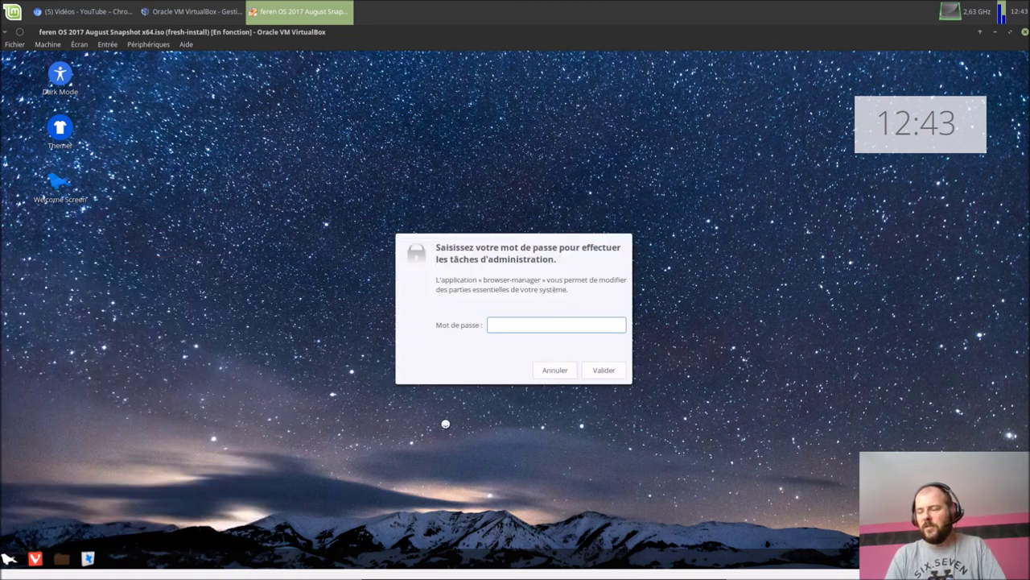
text(••••••)
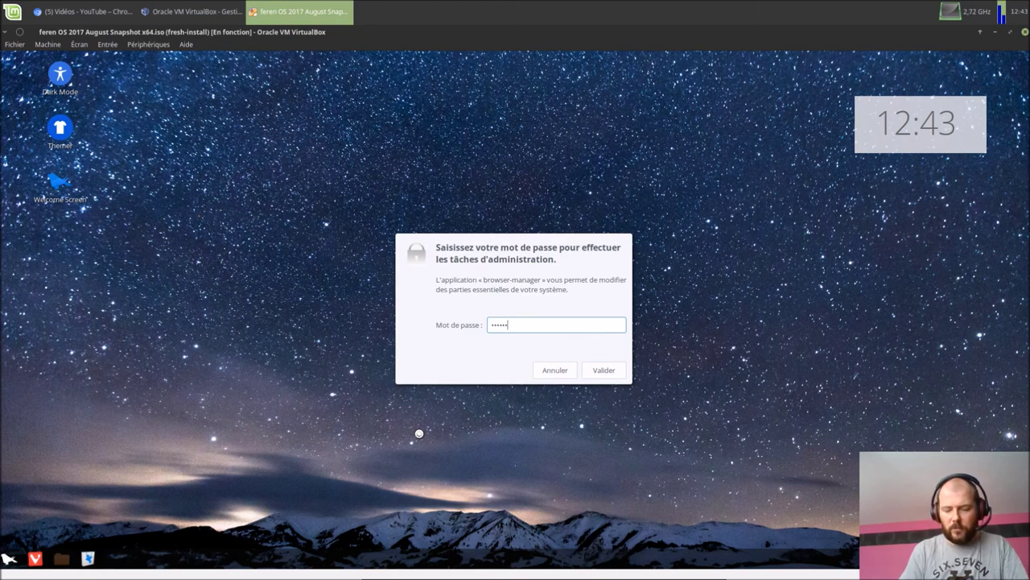
key(Return)
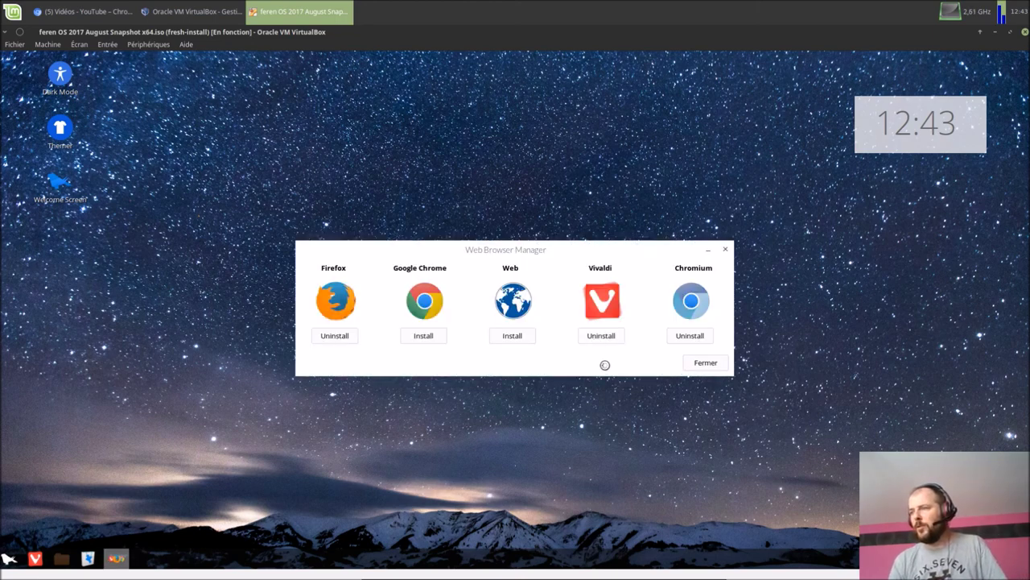
Uninstall Firefox from Web Browser Manager, confirm the removal, acknowledge its completion, and close the manager
click(343, 337)
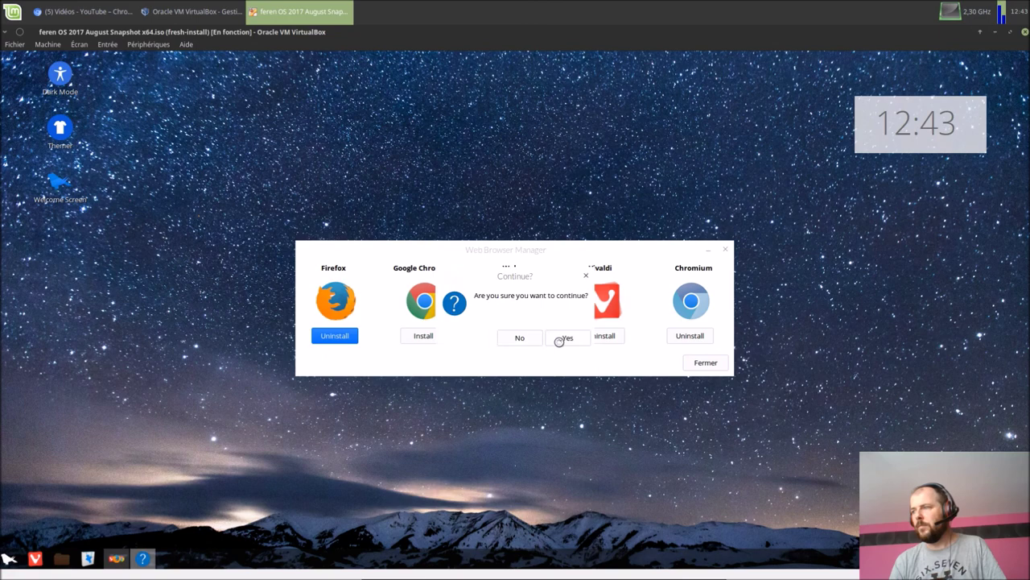
click(561, 339)
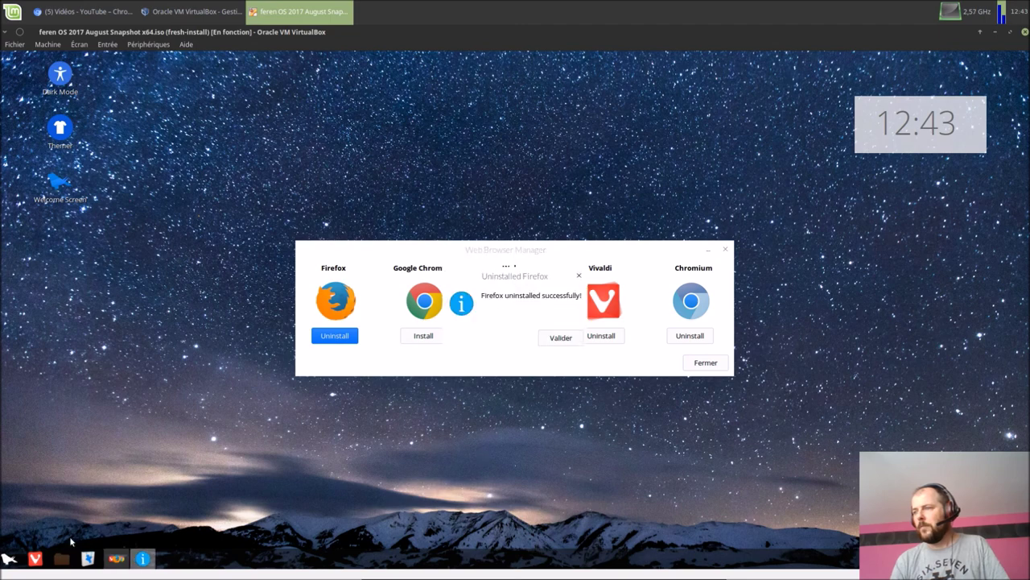
click(578, 338)
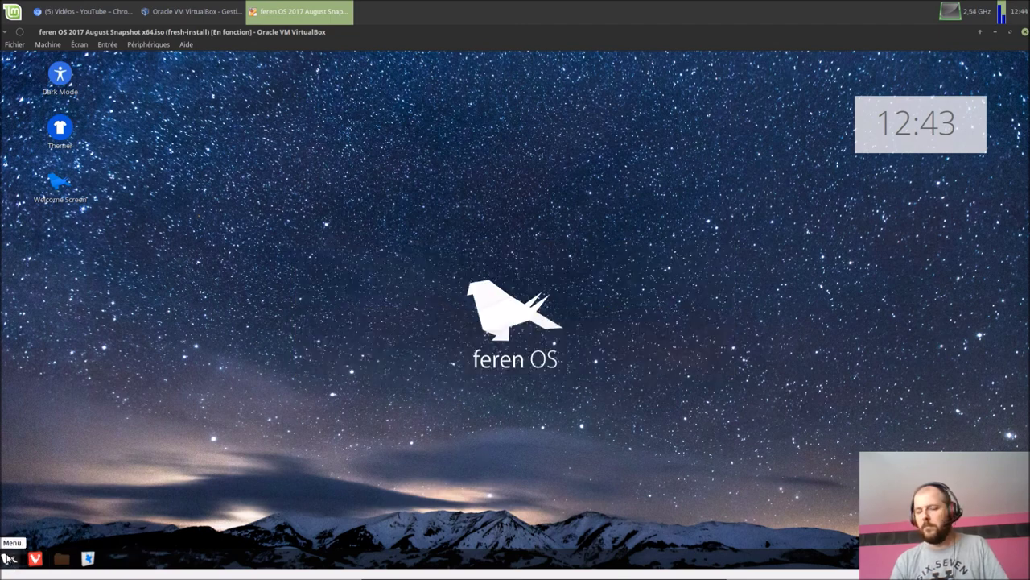
Search the applications for Firefox to check its removal, and close the application menu
click(9, 558)
text(fir)
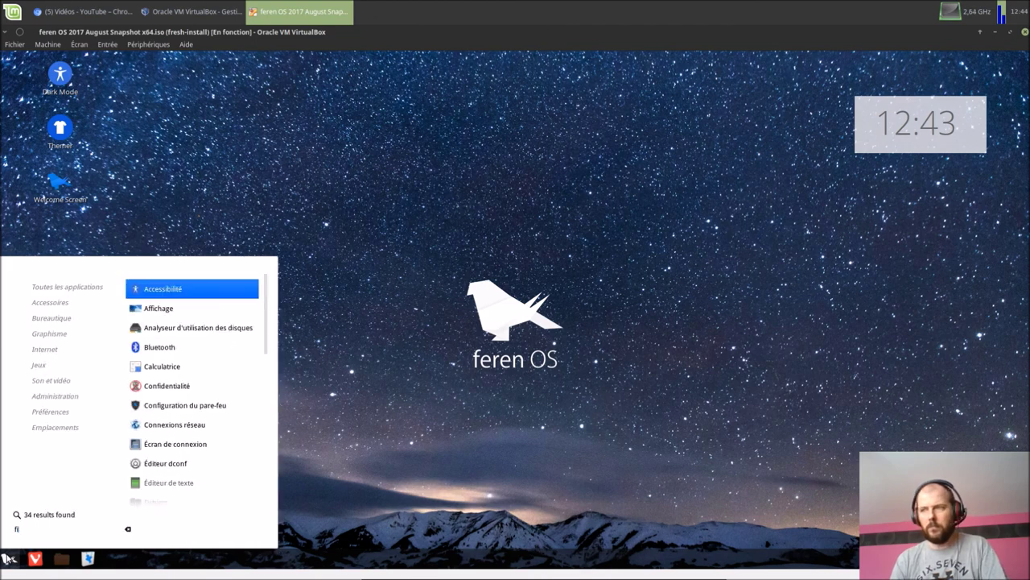
click(363, 474)
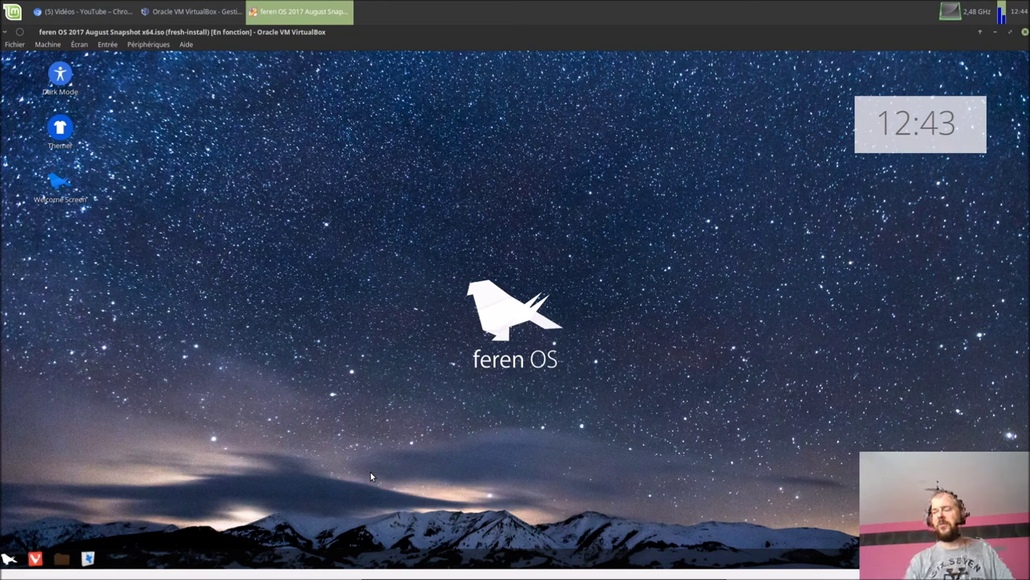